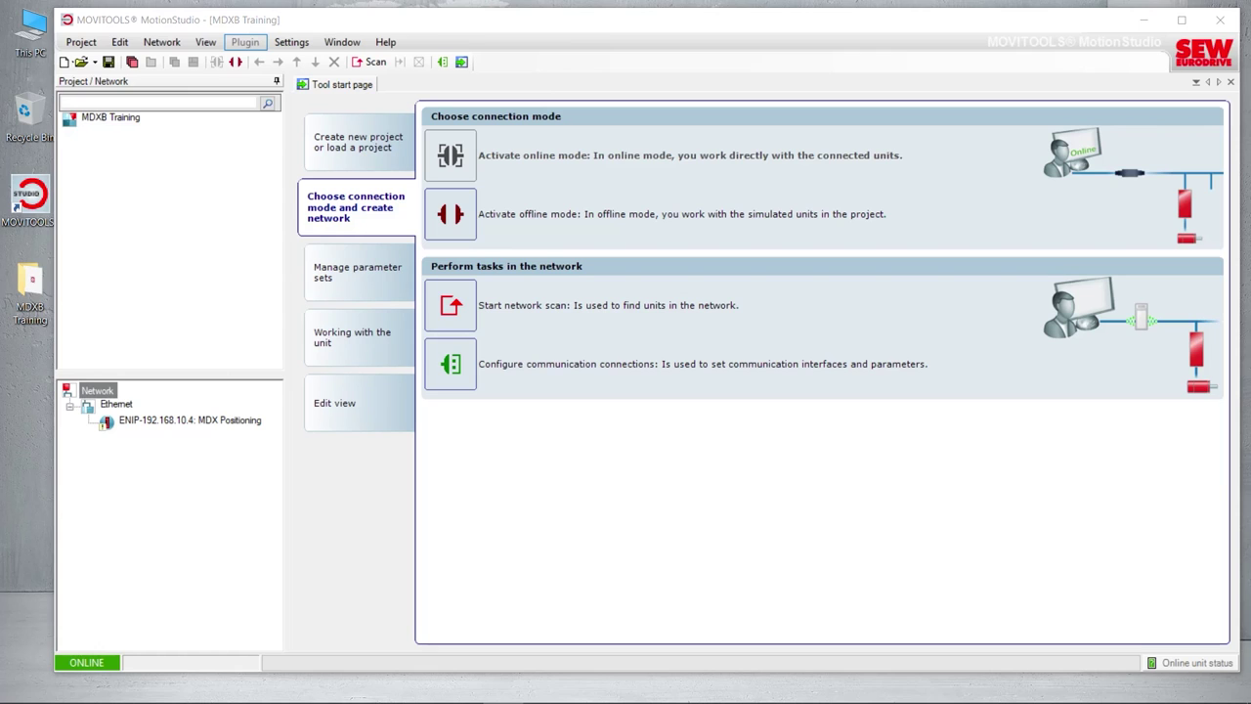
Open the Data management tool for the MDX Positioning unit on the Ethernet network.
{"action": "left_click", "coordinate": [97, 390]}
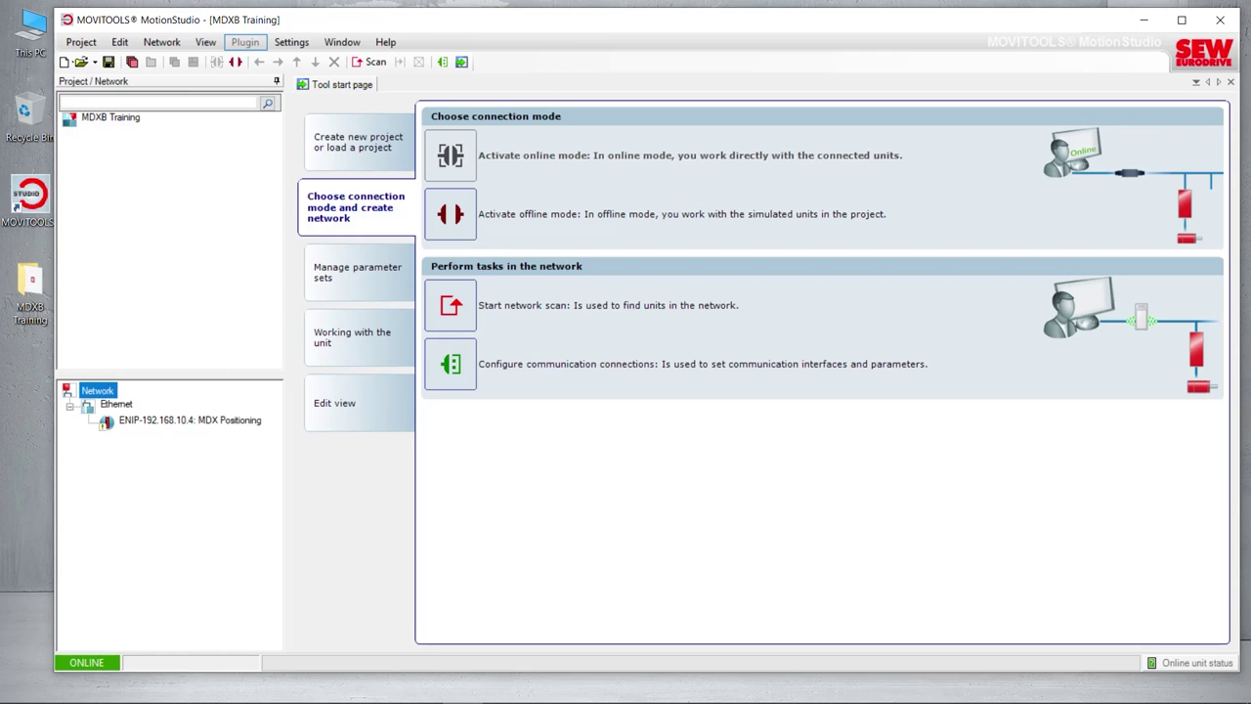
{"action": "left_click", "coordinate": [156, 424]}
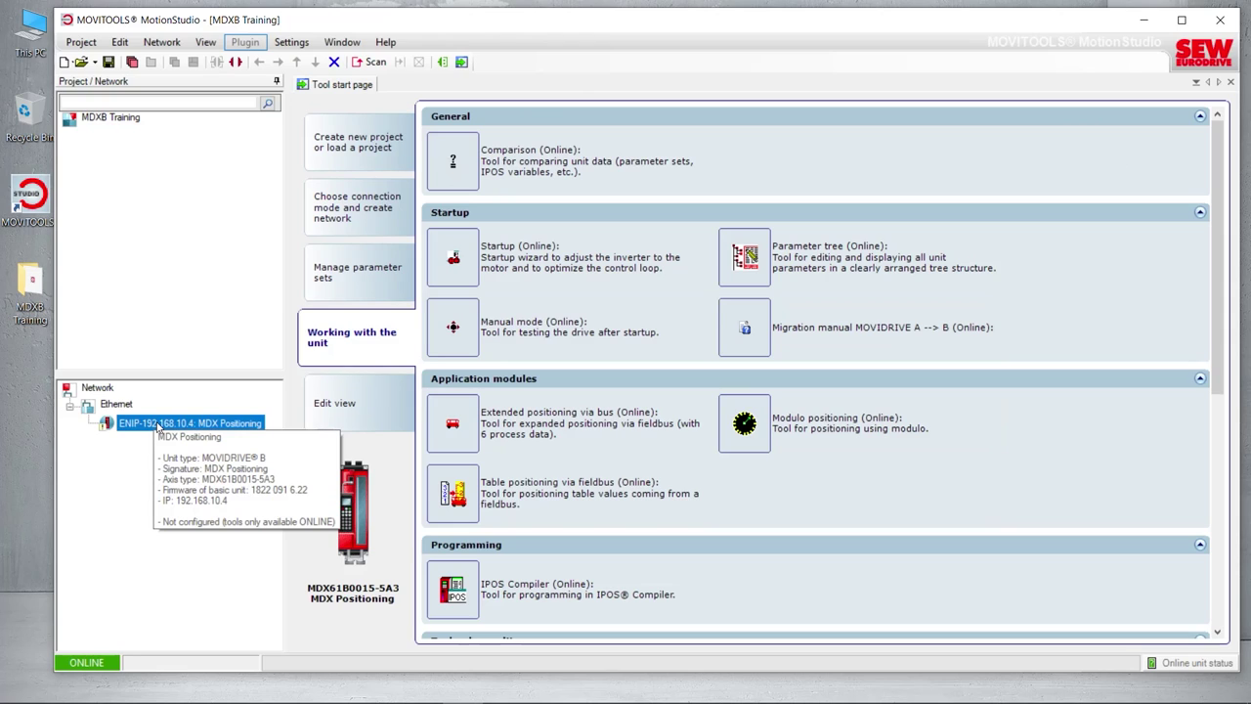
{"action": "right_click", "coordinate": [158, 426]}
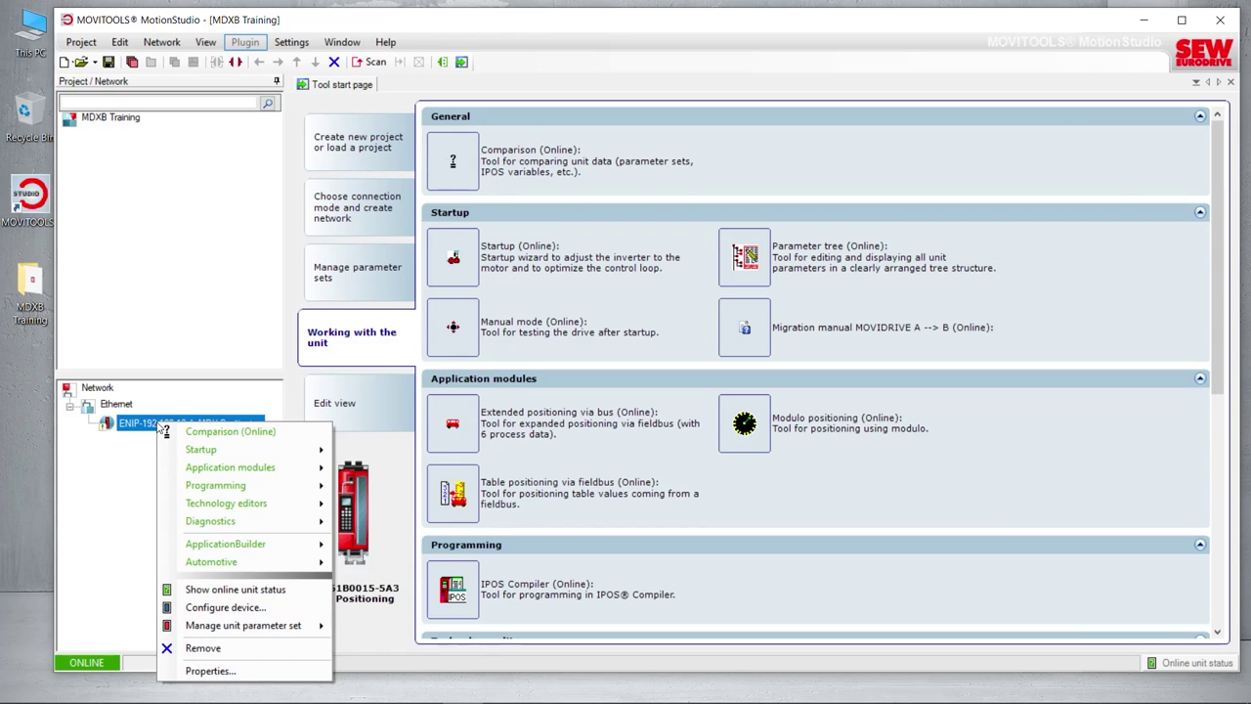
{"action": "mouse_move", "coordinate": [198, 452]}
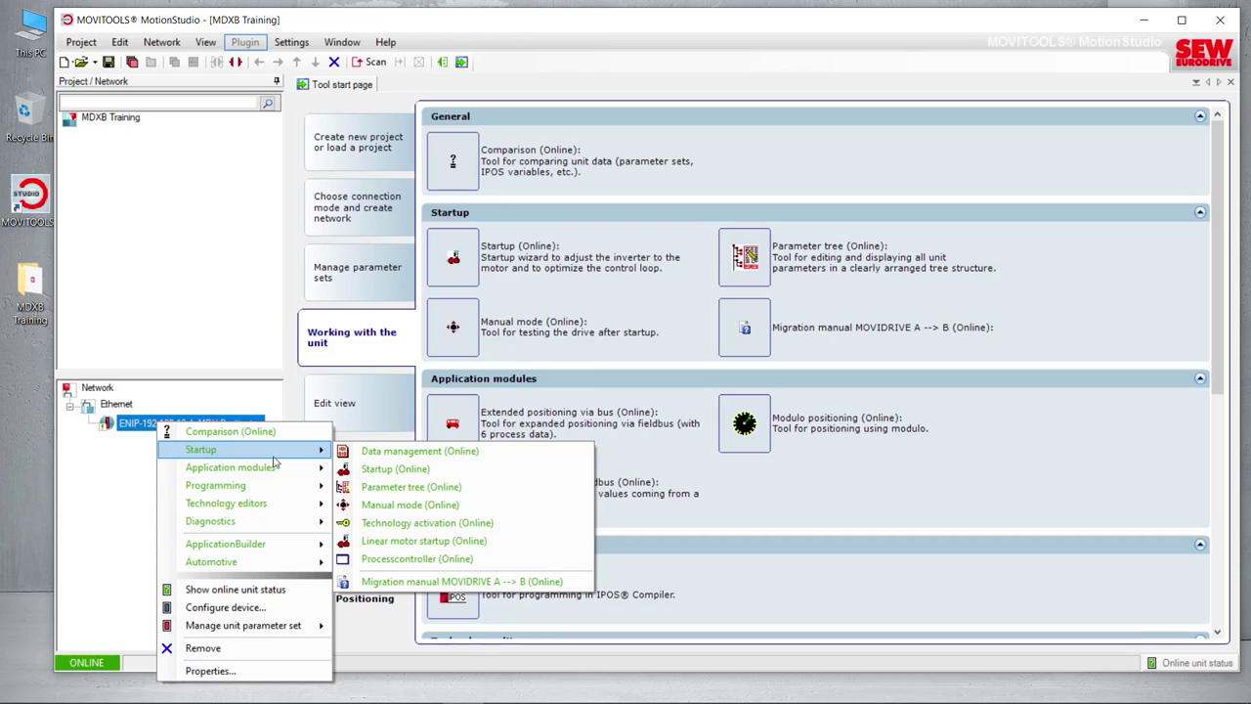
{"action": "left_click", "coordinate": [354, 452]}
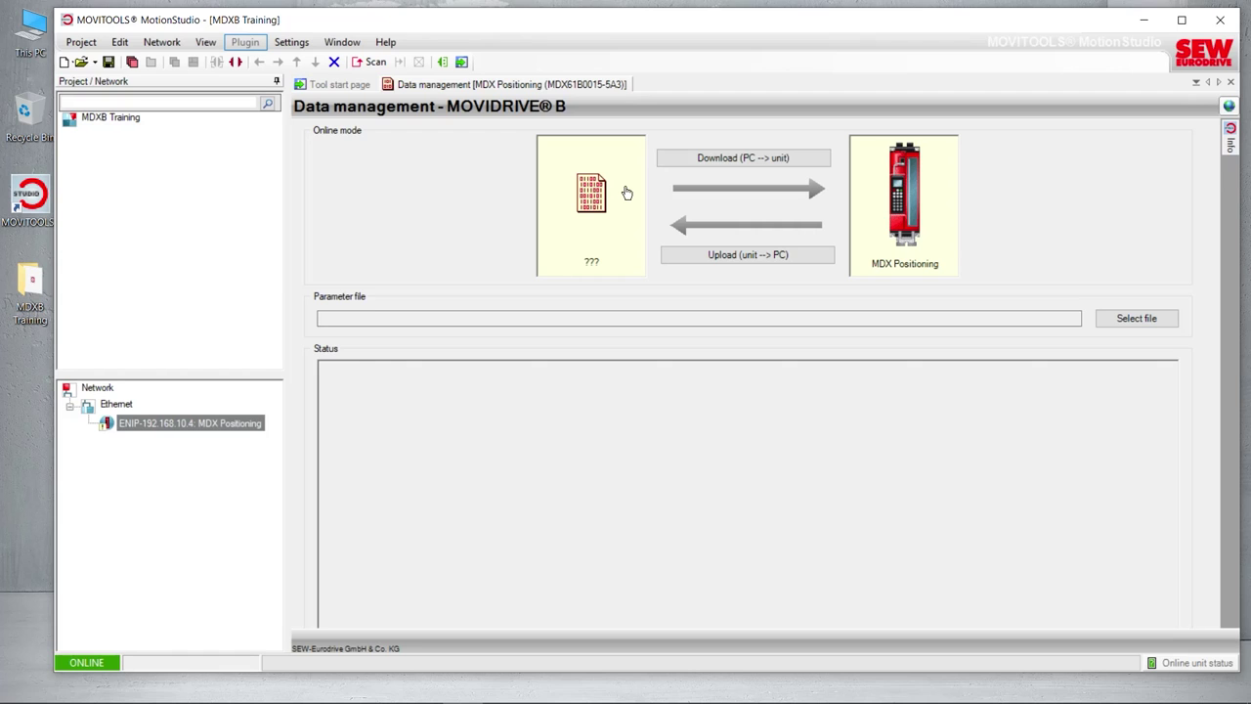
Upload the unit's data to the PC and save it on the Desktop as a parameter file named MDX Positioning Rev 1.
{"action": "left_click", "coordinate": [721, 254]}
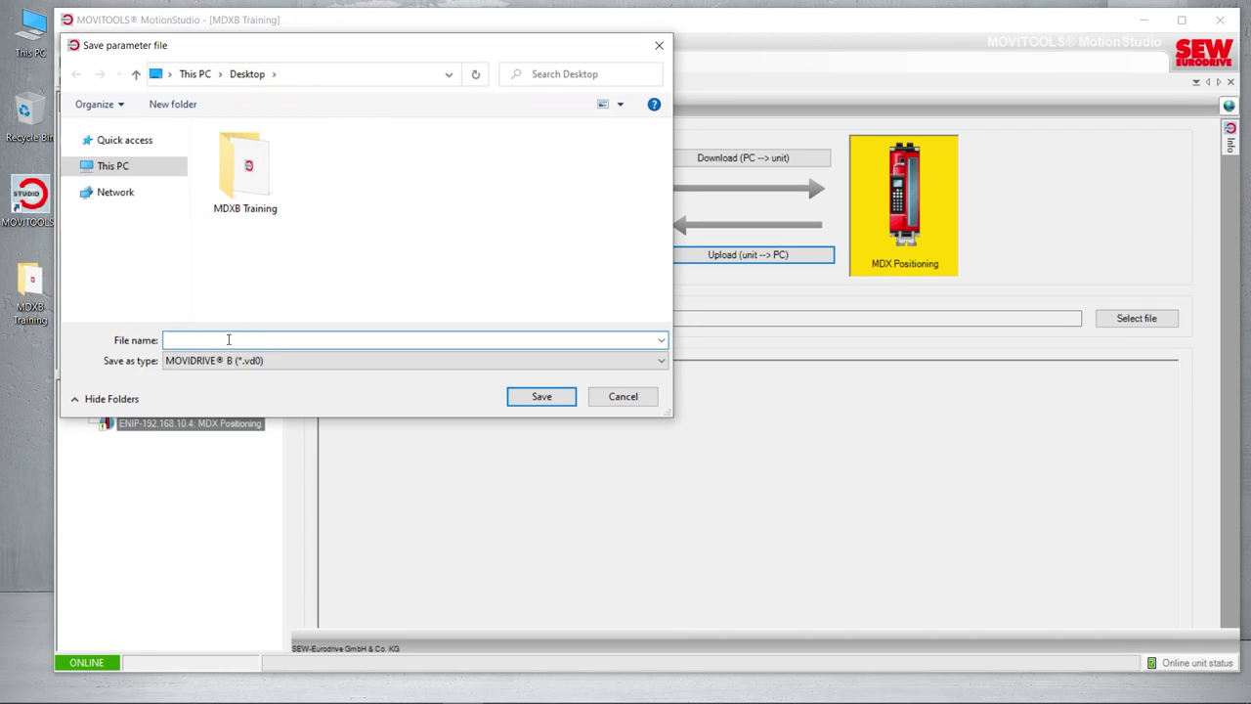
{"action": "type", "text": "MDX"}
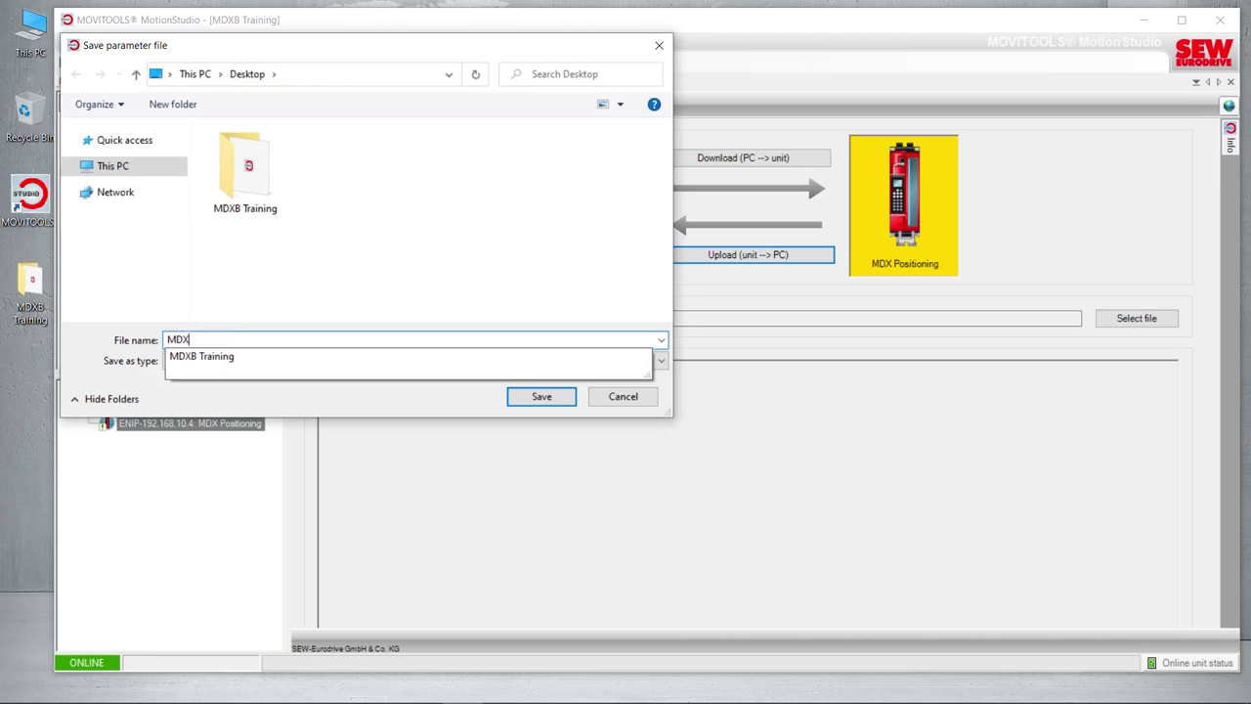
{"action": "type", "text": " Positioni"}
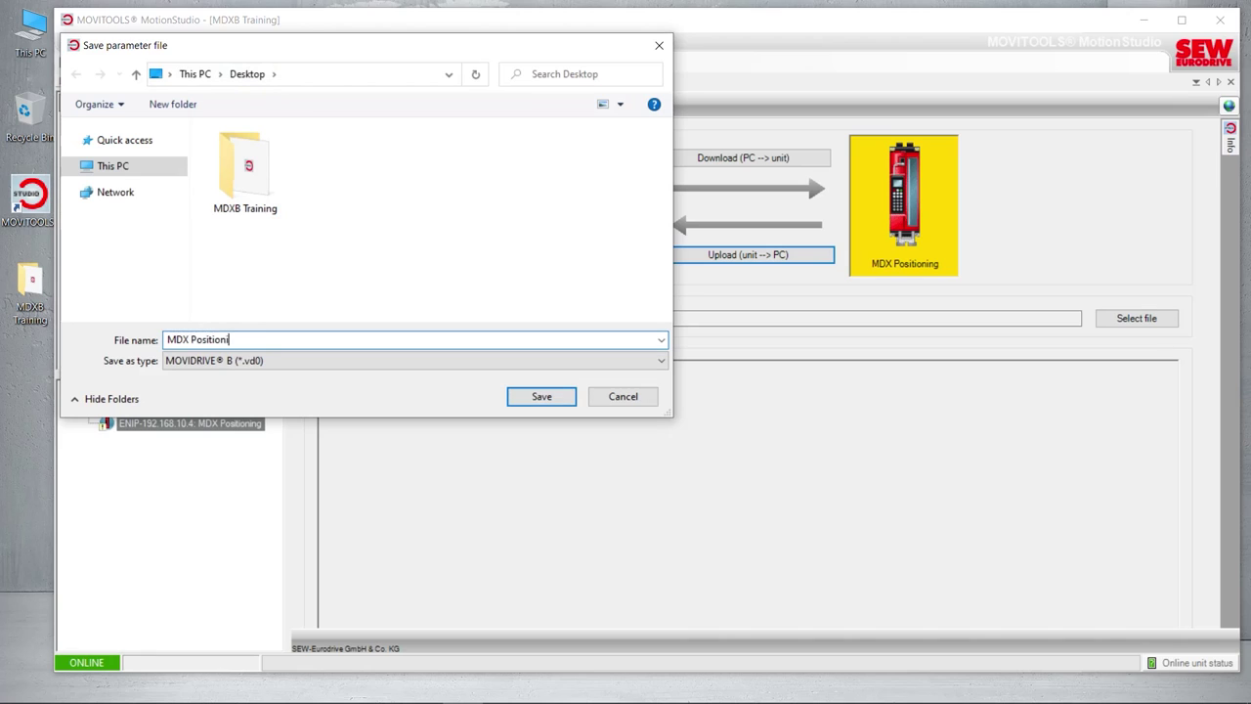
{"action": "type", "text": "ng Rev 1"}
{"action": "left_click", "coordinate": [520, 398]}
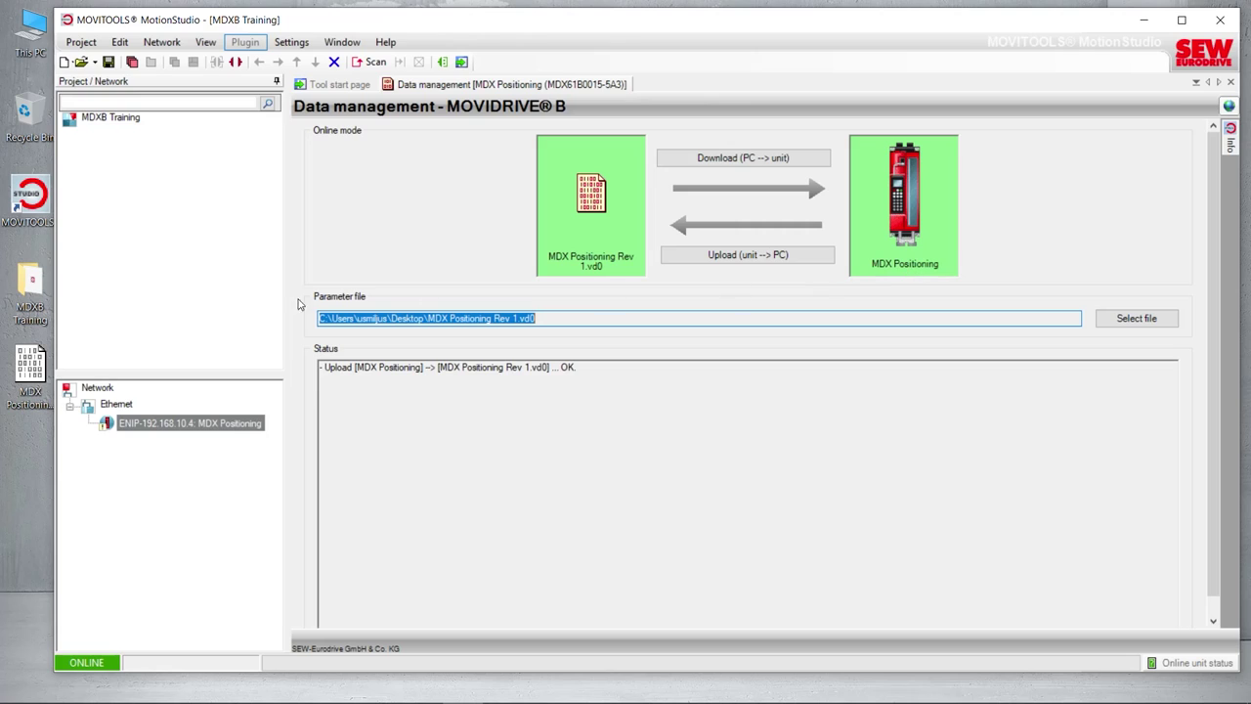
Open the saved MDX Positioning Rev 1 file from the desktop, examine its Parameters list, and close the VarData-Interpreter.
{"action": "left_click", "coordinate": [20, 398]}
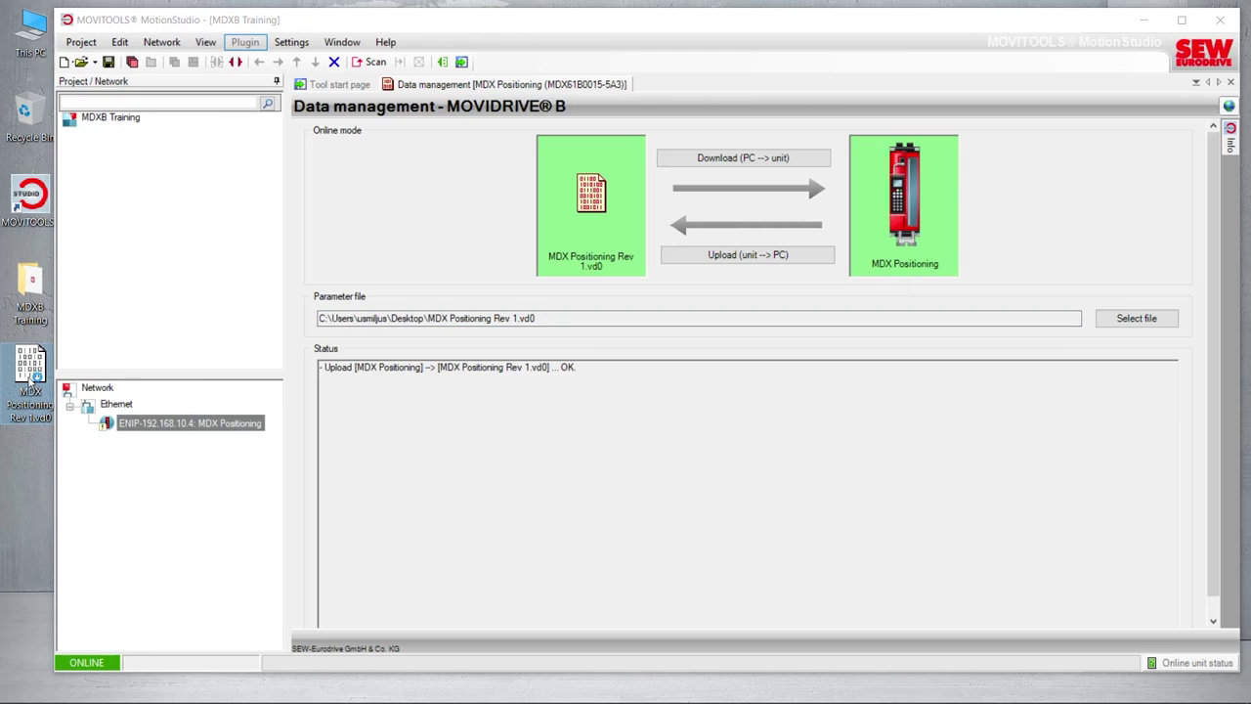
{"action": "double_click", "coordinate": [30, 381]}
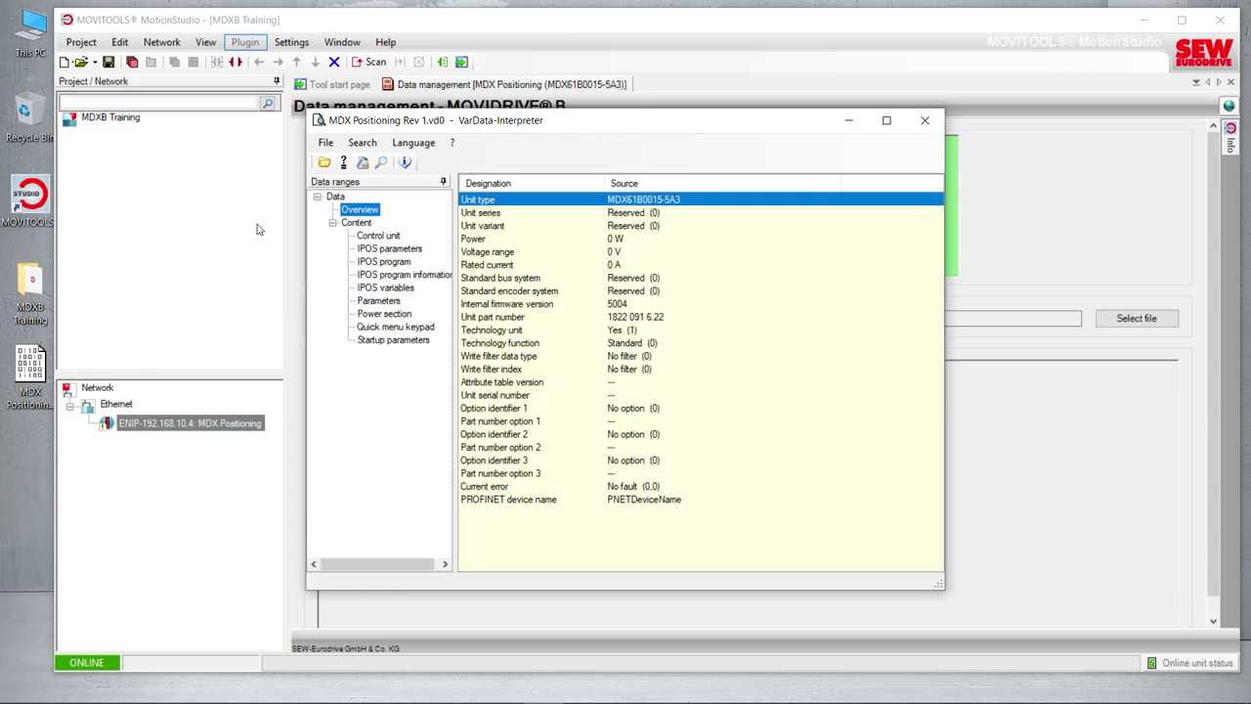
{"action": "left_click", "coordinate": [369, 305]}
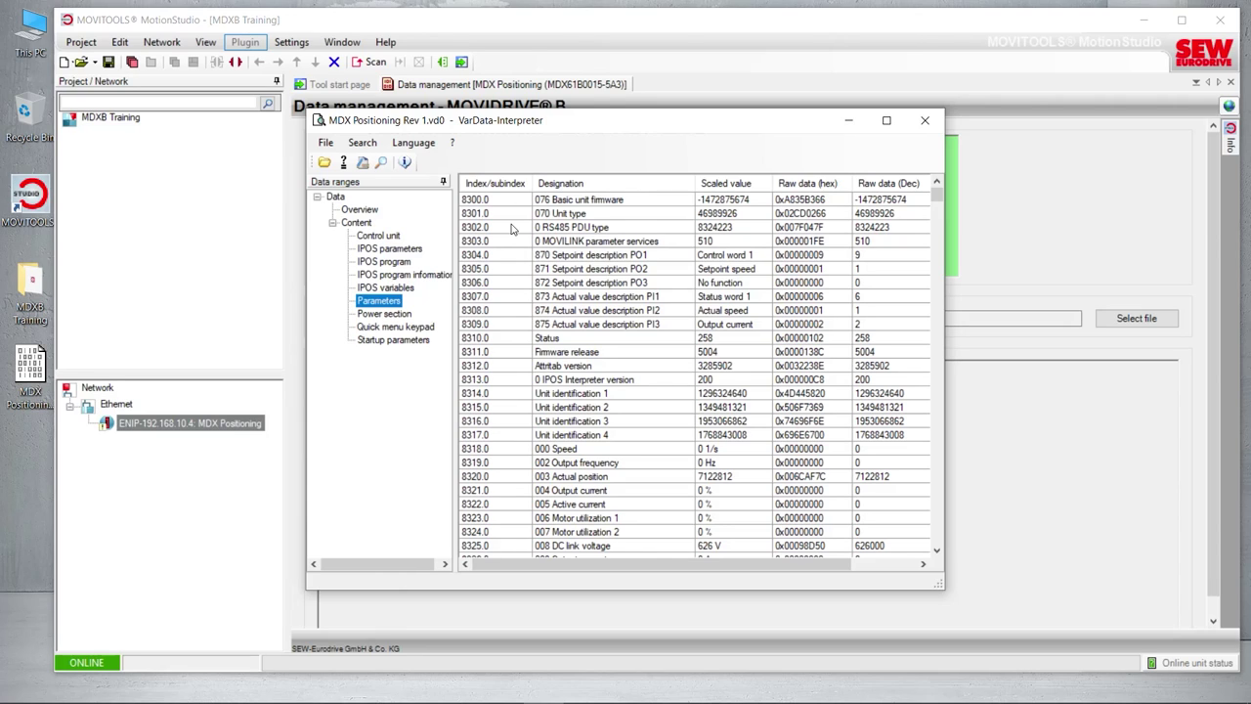
{"action": "scroll", "coordinate": [546, 305], "scroll_direction": "down", "scroll_amount": 1}
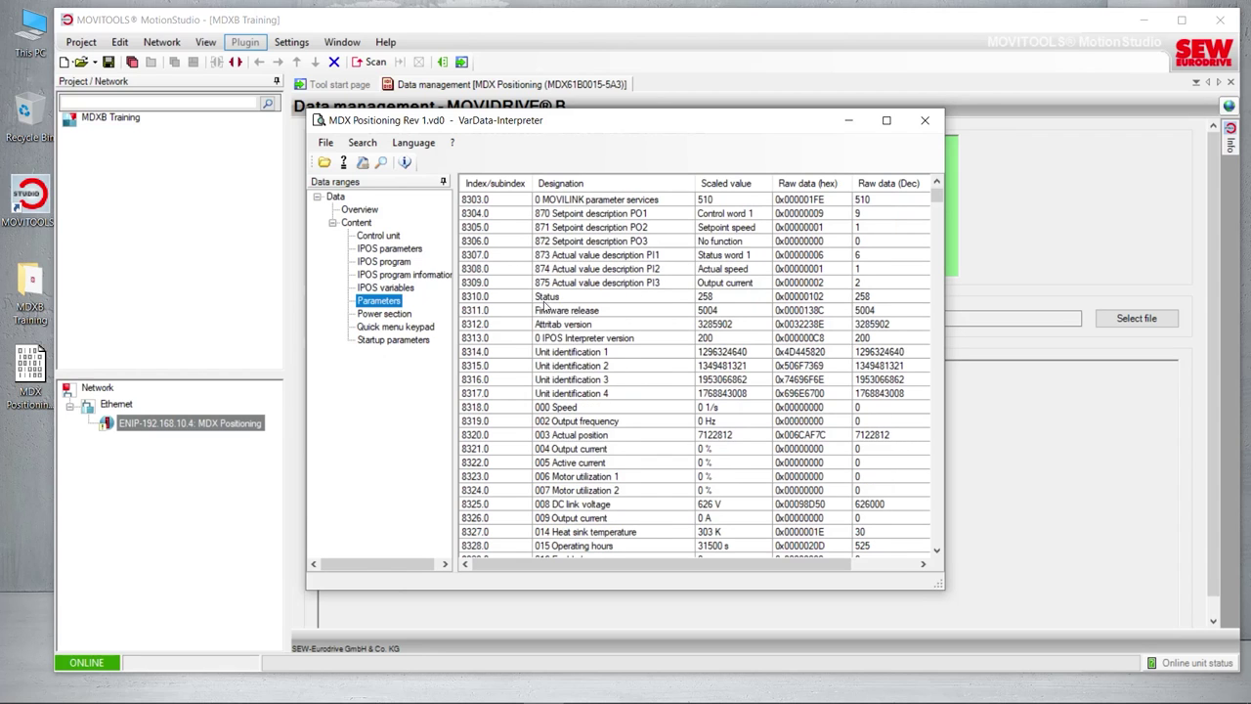
{"action": "left_click", "coordinate": [547, 409]}
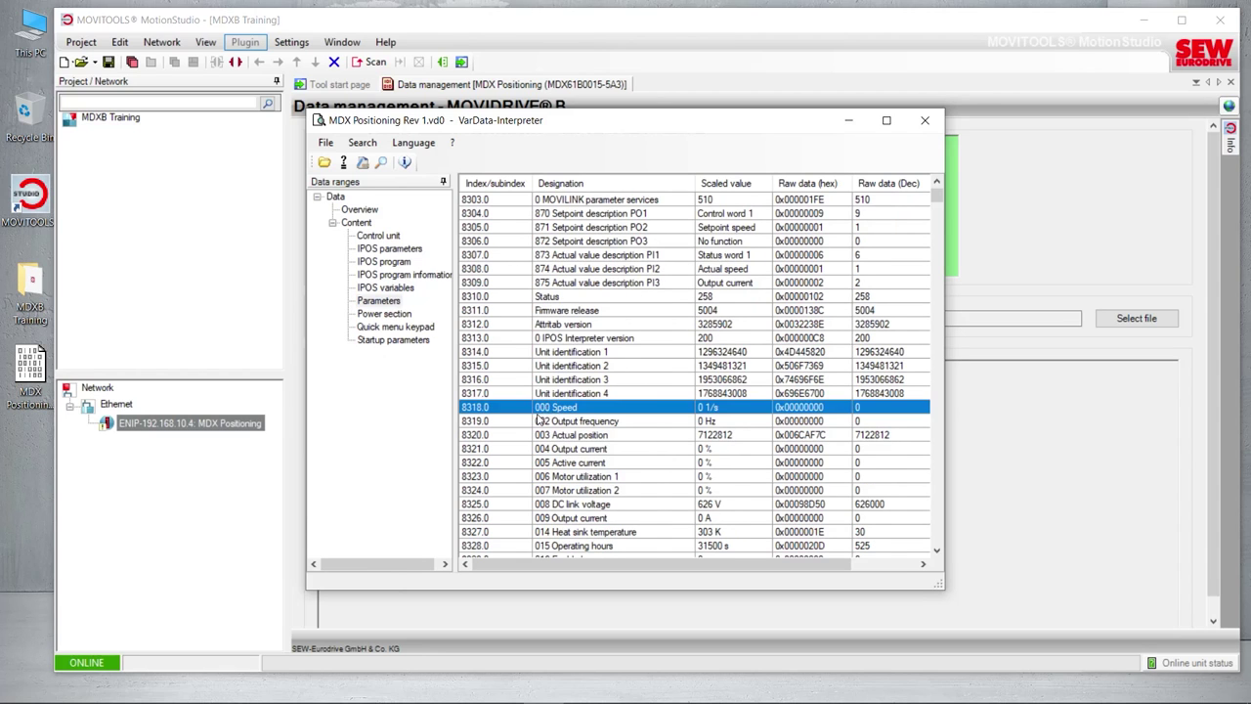
{"action": "scroll", "coordinate": [538, 418], "scroll_direction": "down", "scroll_amount": 7}
{"action": "scroll", "coordinate": [537, 418], "scroll_direction": "down", "scroll_amount": 15}
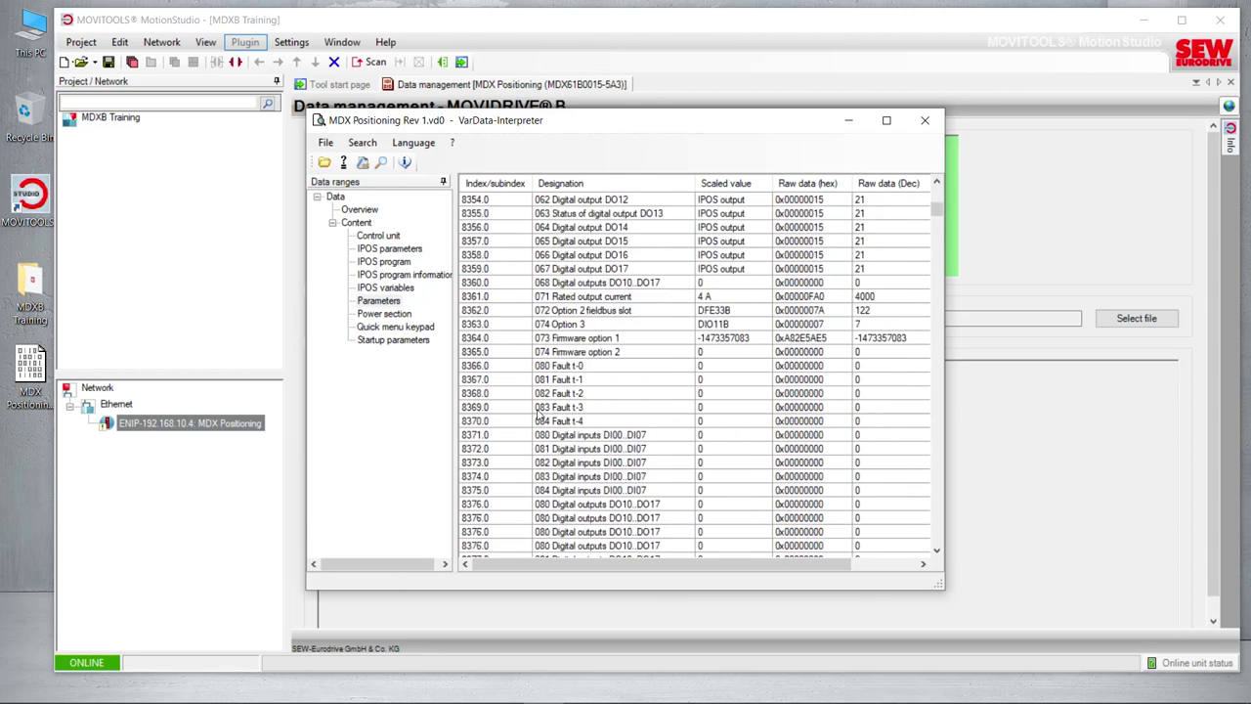
{"action": "scroll", "coordinate": [538, 417], "scroll_direction": "down", "scroll_amount": 19}
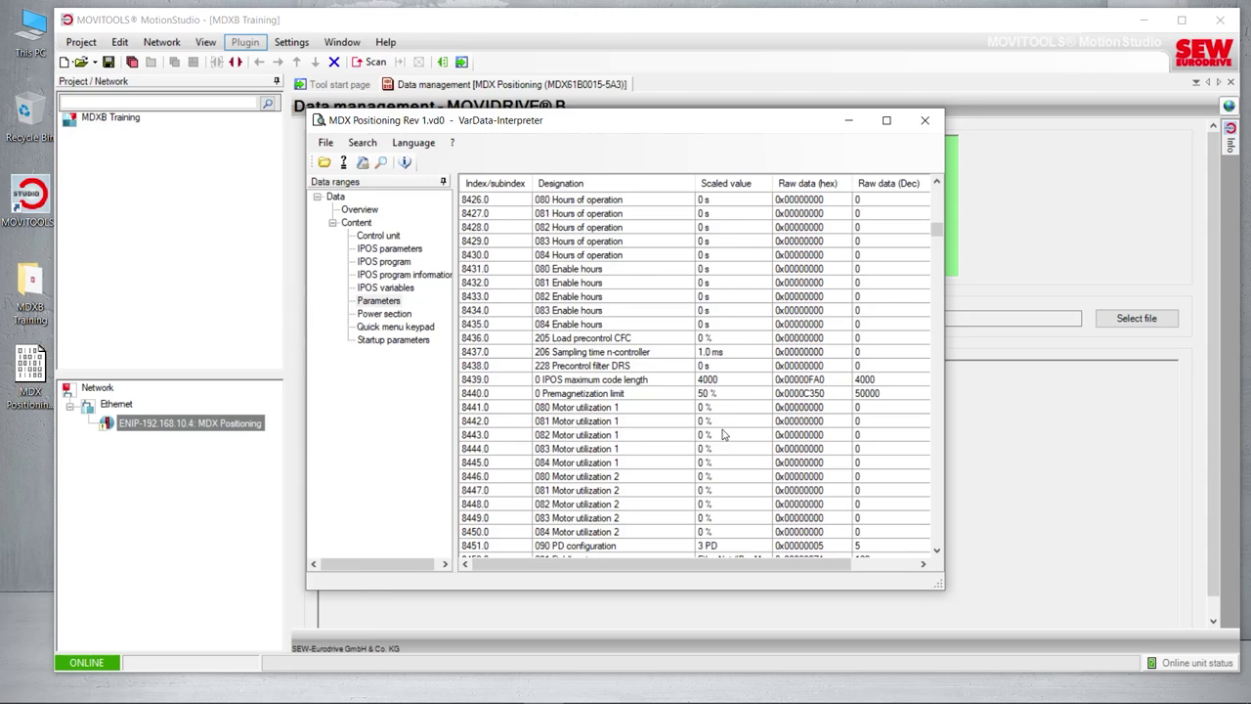
{"action": "scroll", "coordinate": [723, 434], "scroll_direction": "down", "scroll_amount": 2}
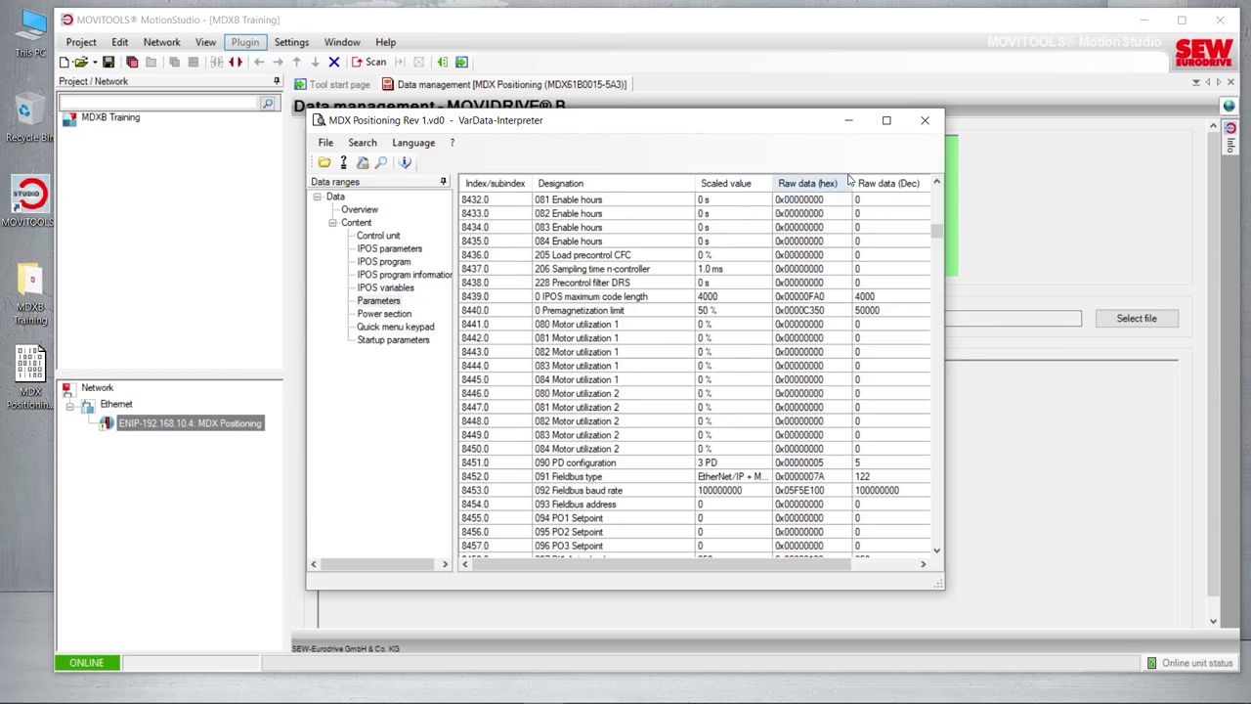
{"action": "left_click", "coordinate": [921, 123]}
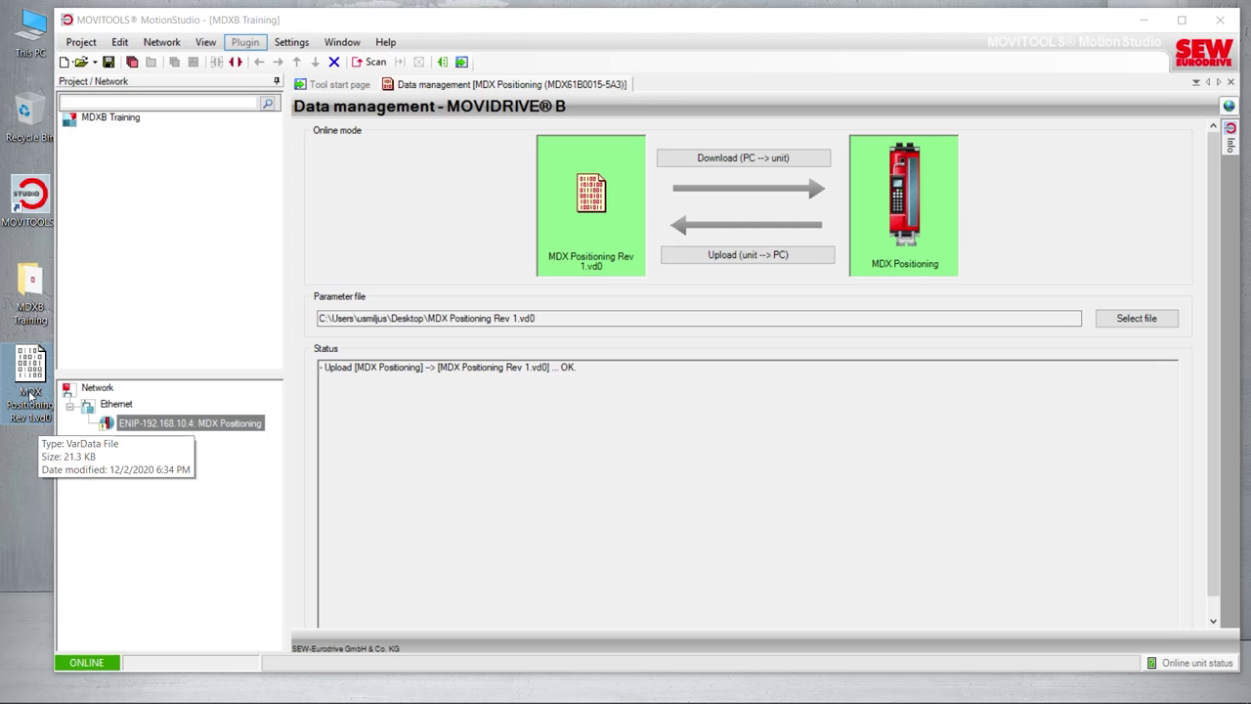
View the contents of the MDXB Training project folder, and close both the folder and the Data management tool.
{"action": "double_click", "coordinate": [31, 308]}
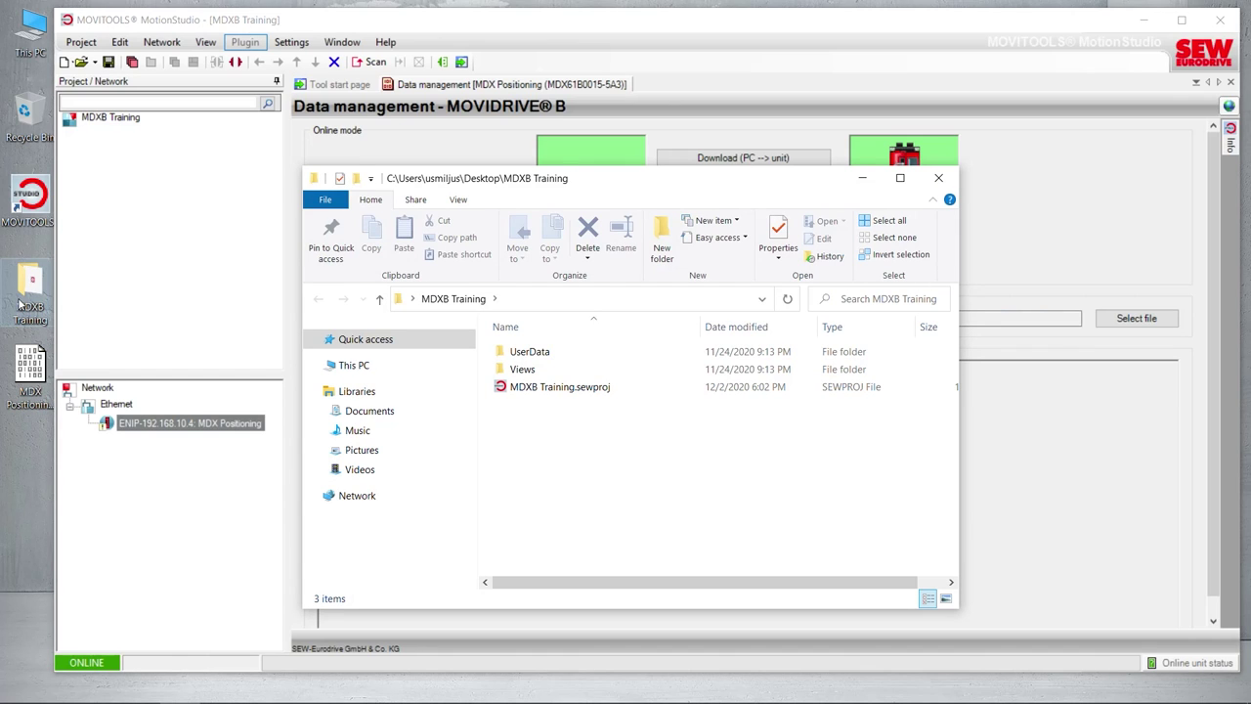
{"action": "left_click", "coordinate": [936, 177]}
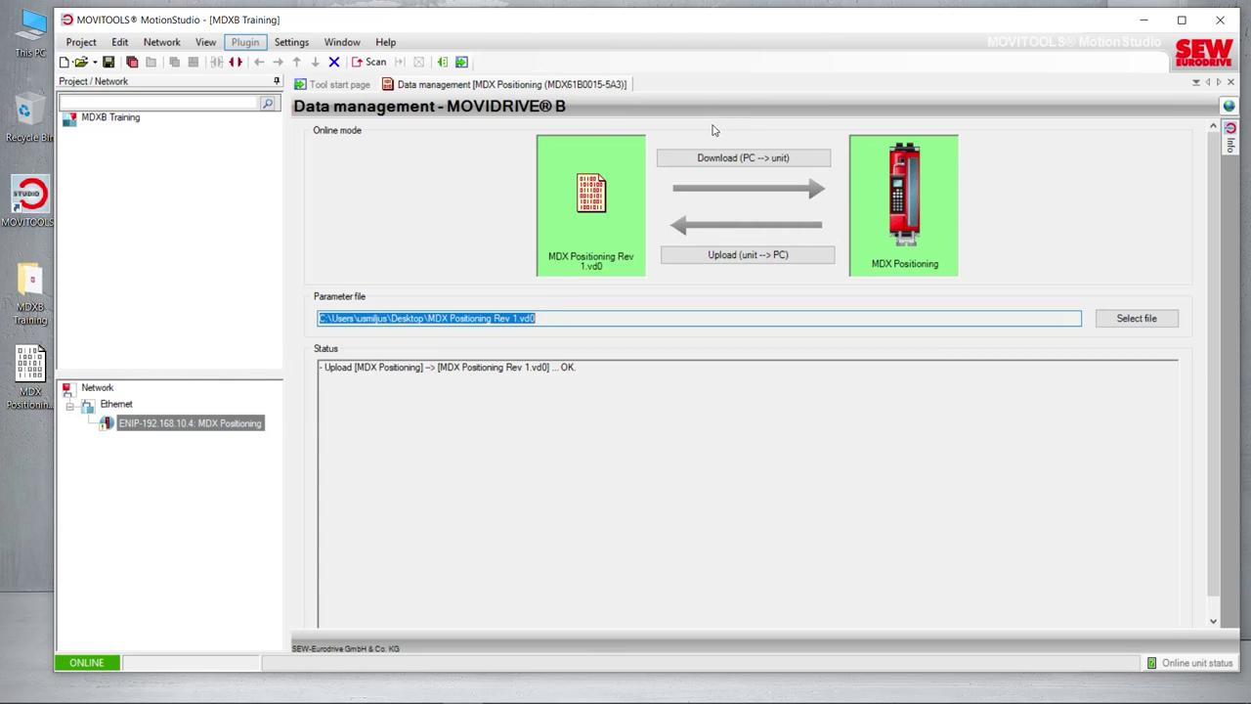
{"action": "left_click", "coordinate": [1230, 83]}
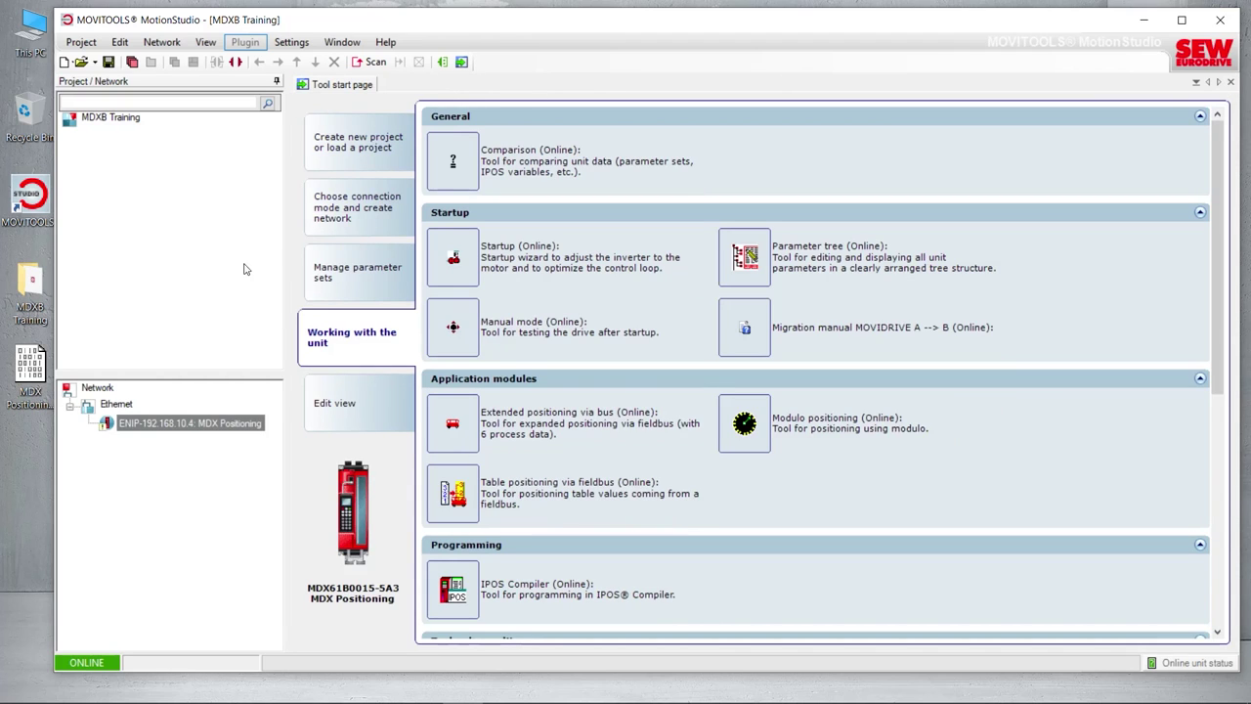
Switch the project to offline mode and return it to online mode.
{"action": "mouse_move", "coordinate": [175, 421]}
{"action": "left_click", "coordinate": [235, 63]}
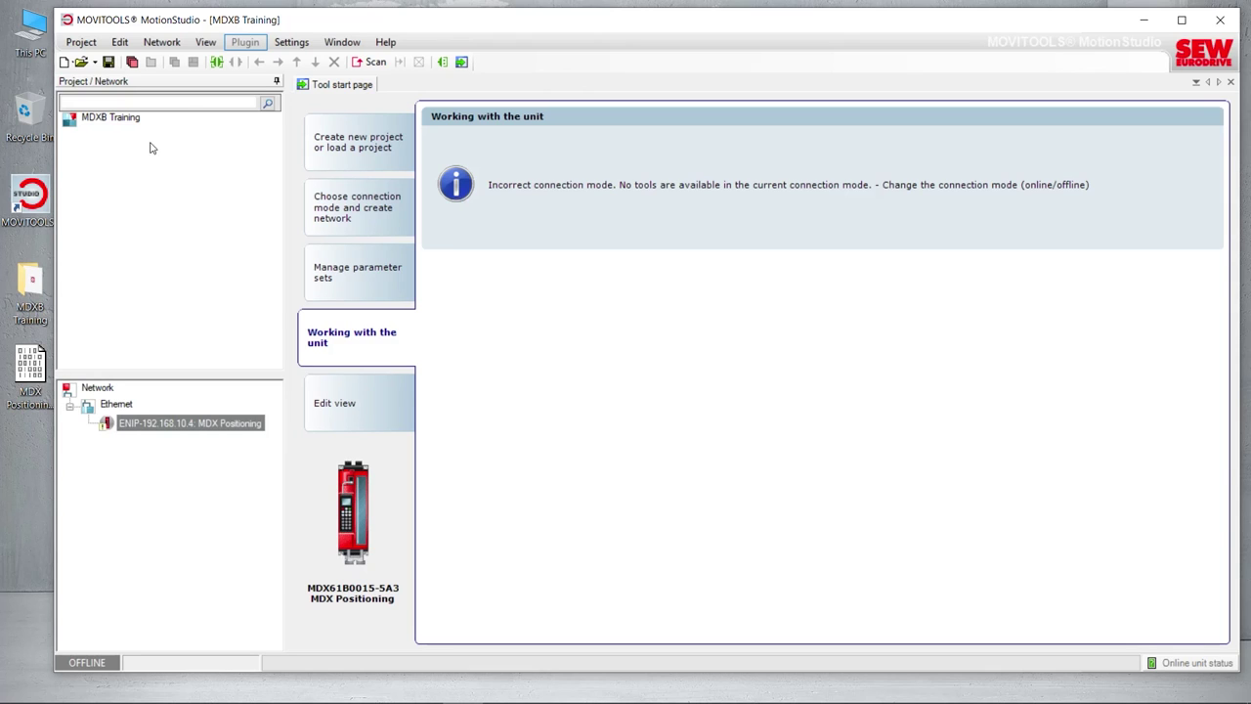
{"action": "left_click", "coordinate": [214, 65]}
{"action": "left_click", "coordinate": [98, 390]}
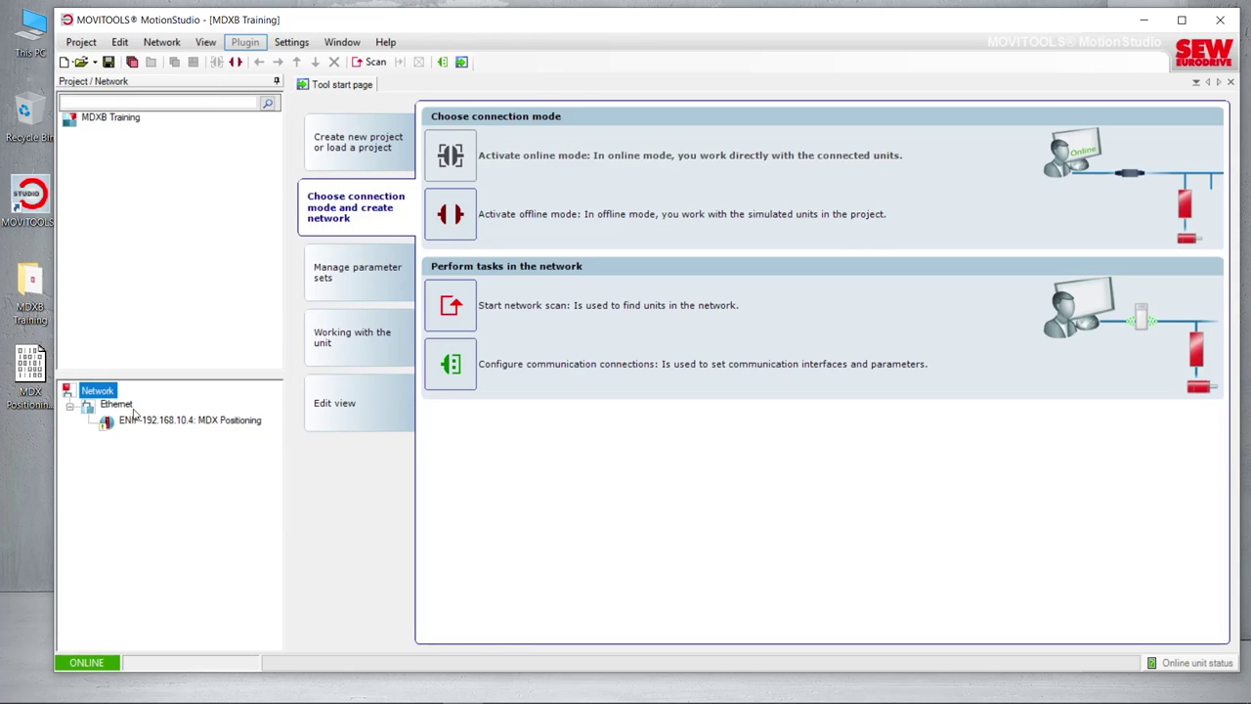
{"action": "mouse_move", "coordinate": [107, 421]}
{"action": "left_click", "coordinate": [115, 406]}
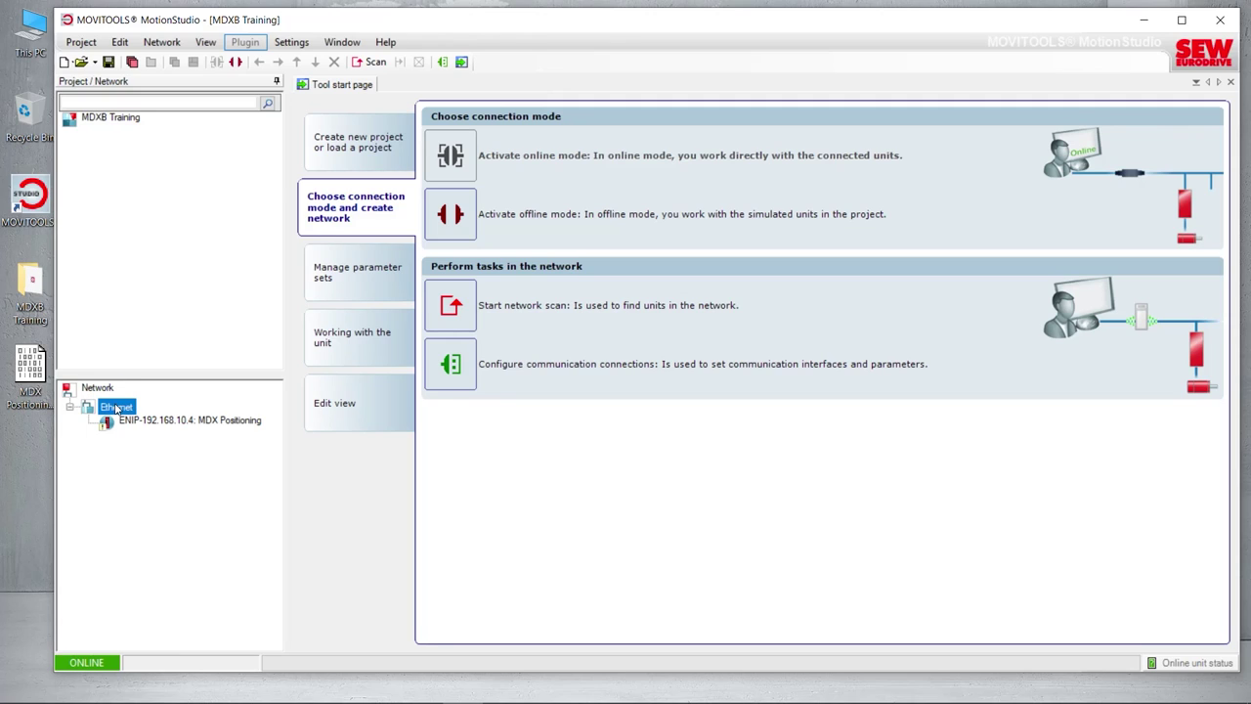
{"action": "right_click", "coordinate": [116, 411]}
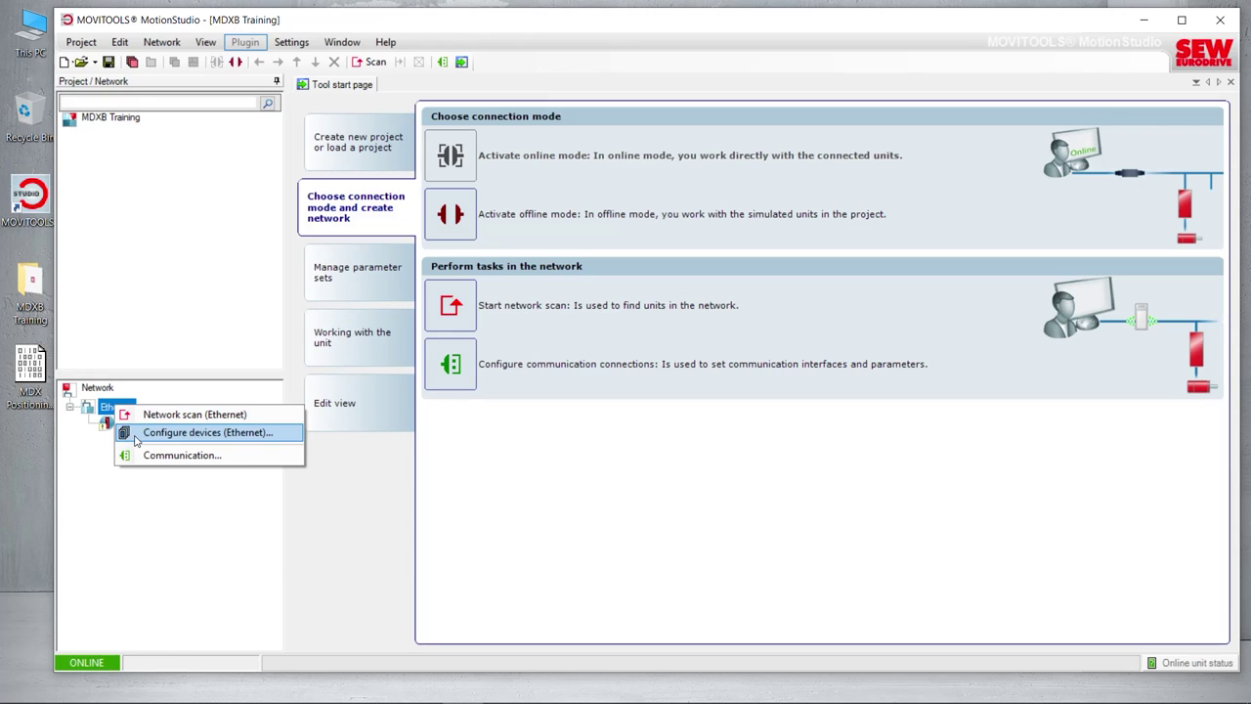
{"action": "left_click", "coordinate": [91, 391]}
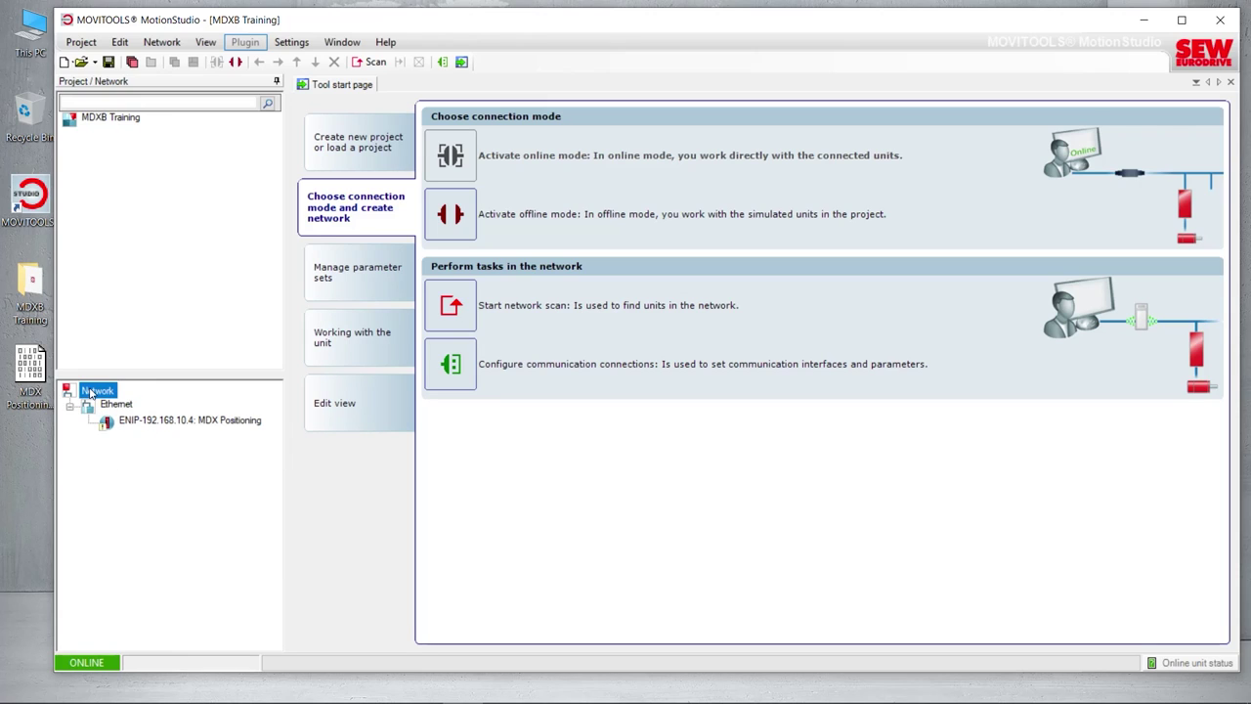
{"action": "right_click", "coordinate": [91, 391]}
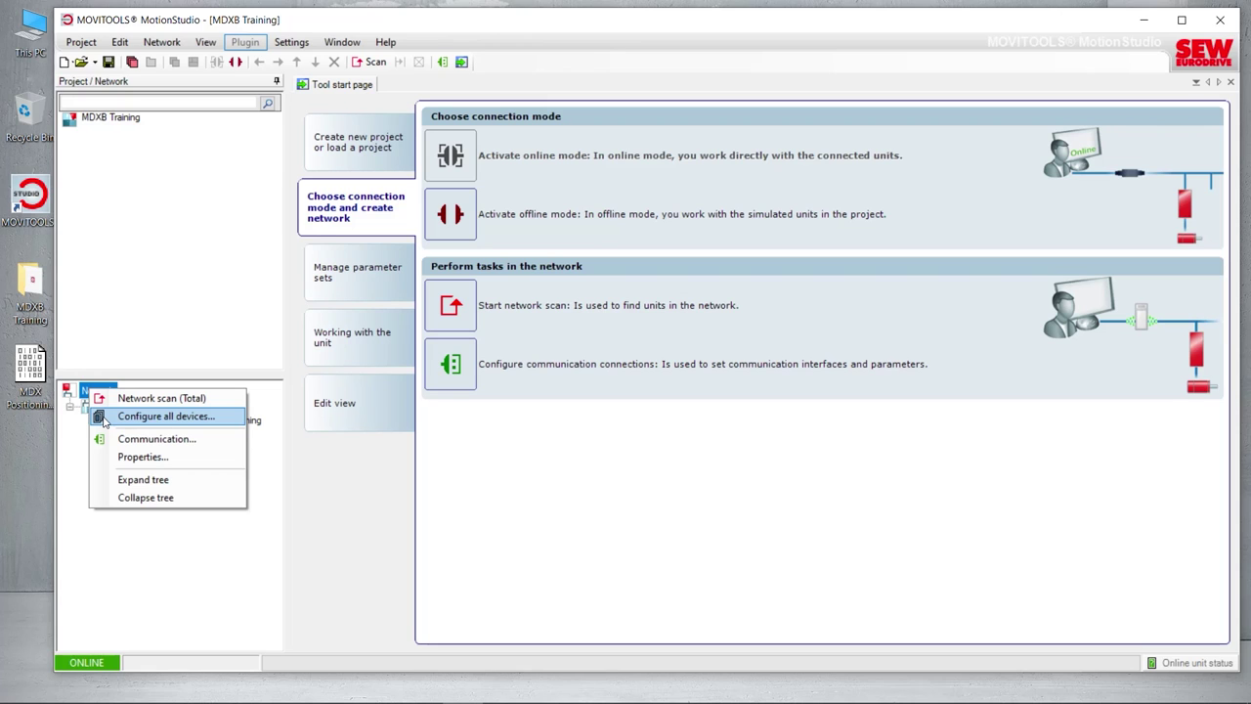
Configure the Ethernet devices, uploading the MDX Positioning unit into the project with its online signature accepted.
{"action": "left_click", "coordinate": [104, 417]}
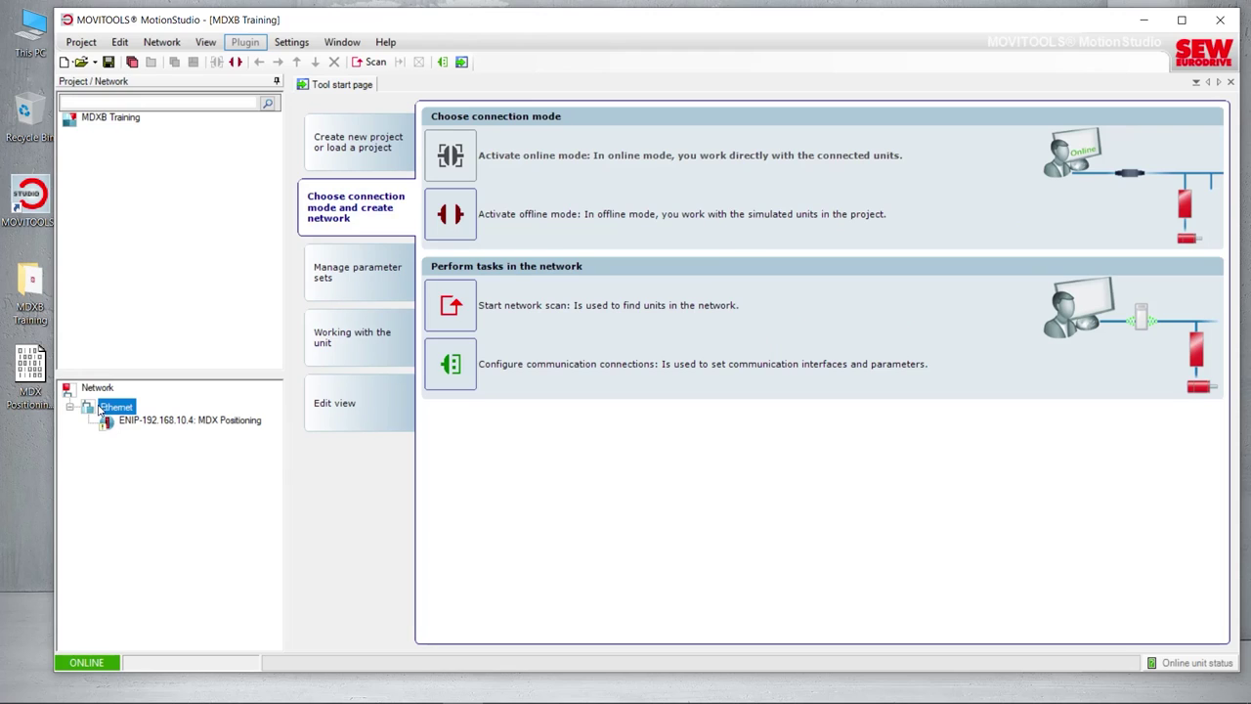
{"action": "right_click", "coordinate": [100, 410]}
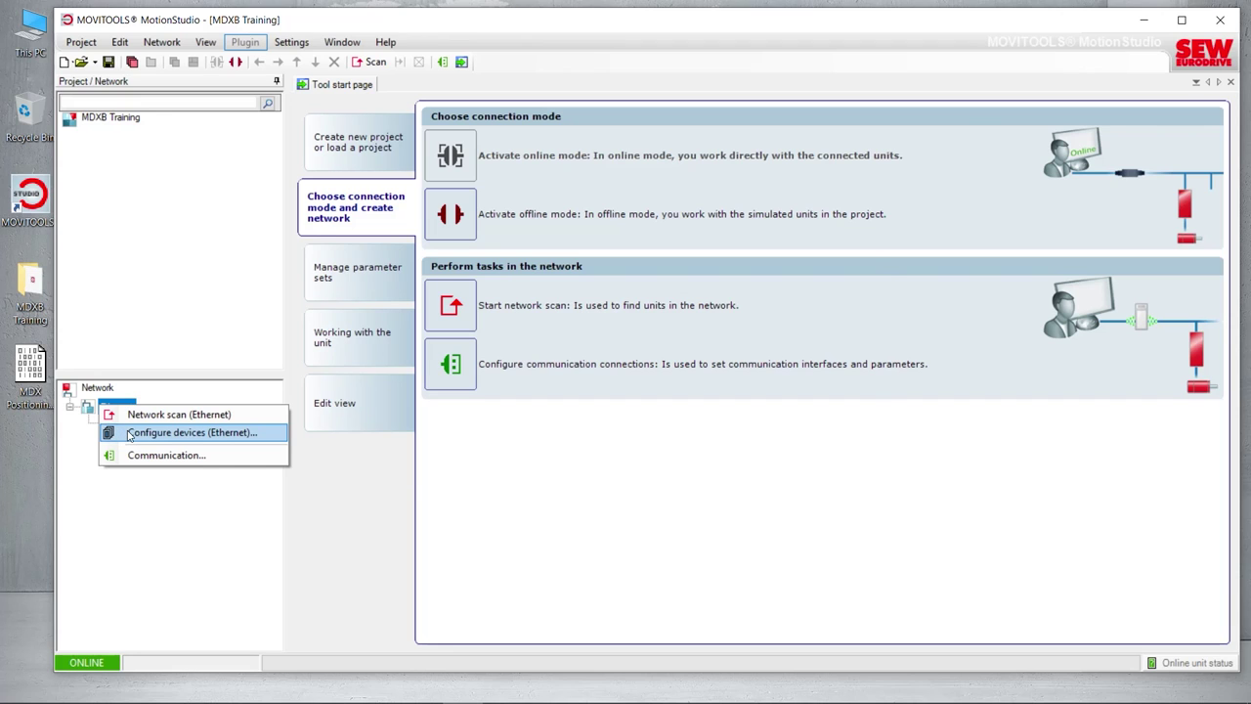
{"action": "left_click", "coordinate": [130, 435]}
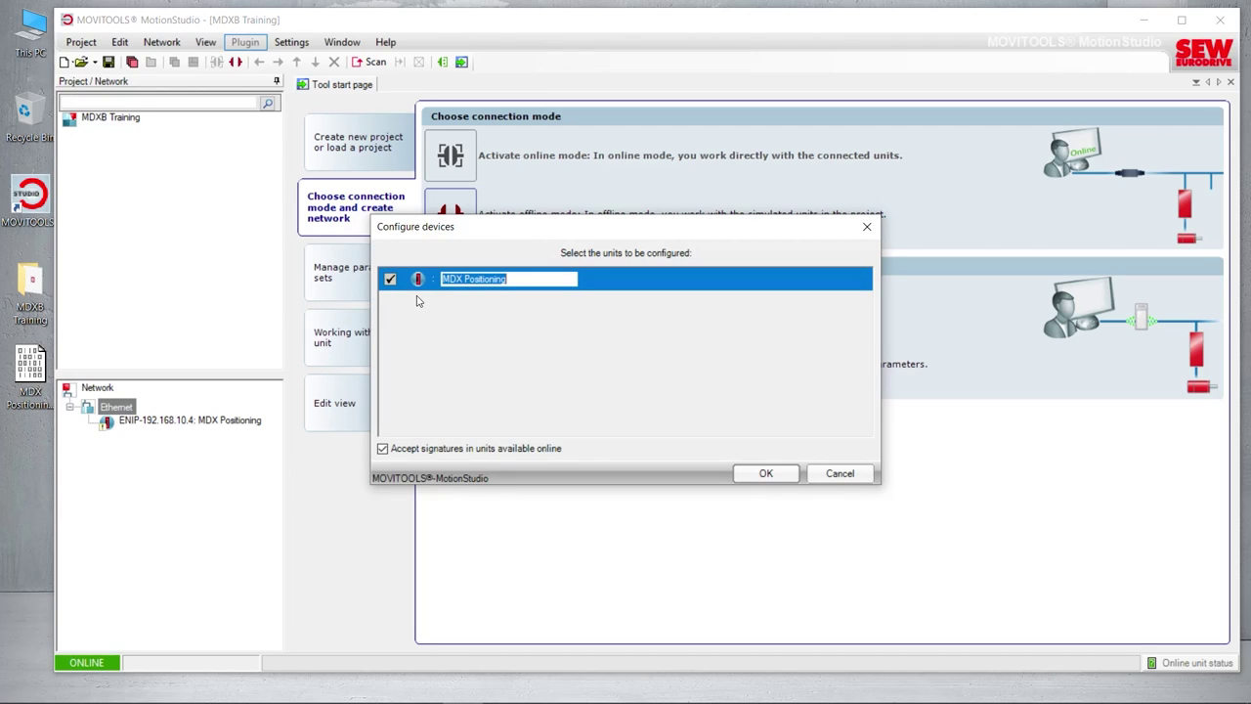
{"action": "mouse_move", "coordinate": [415, 292]}
{"action": "left_click", "coordinate": [745, 476]}
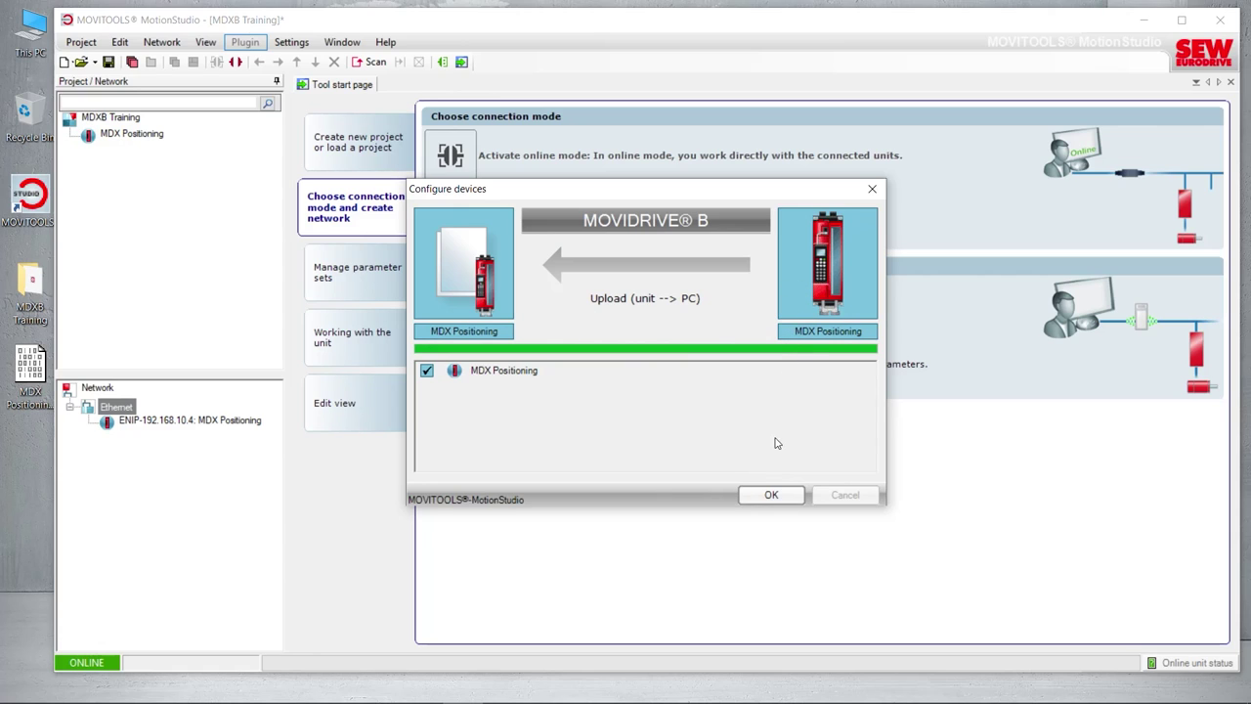
{"action": "left_click", "coordinate": [770, 495]}
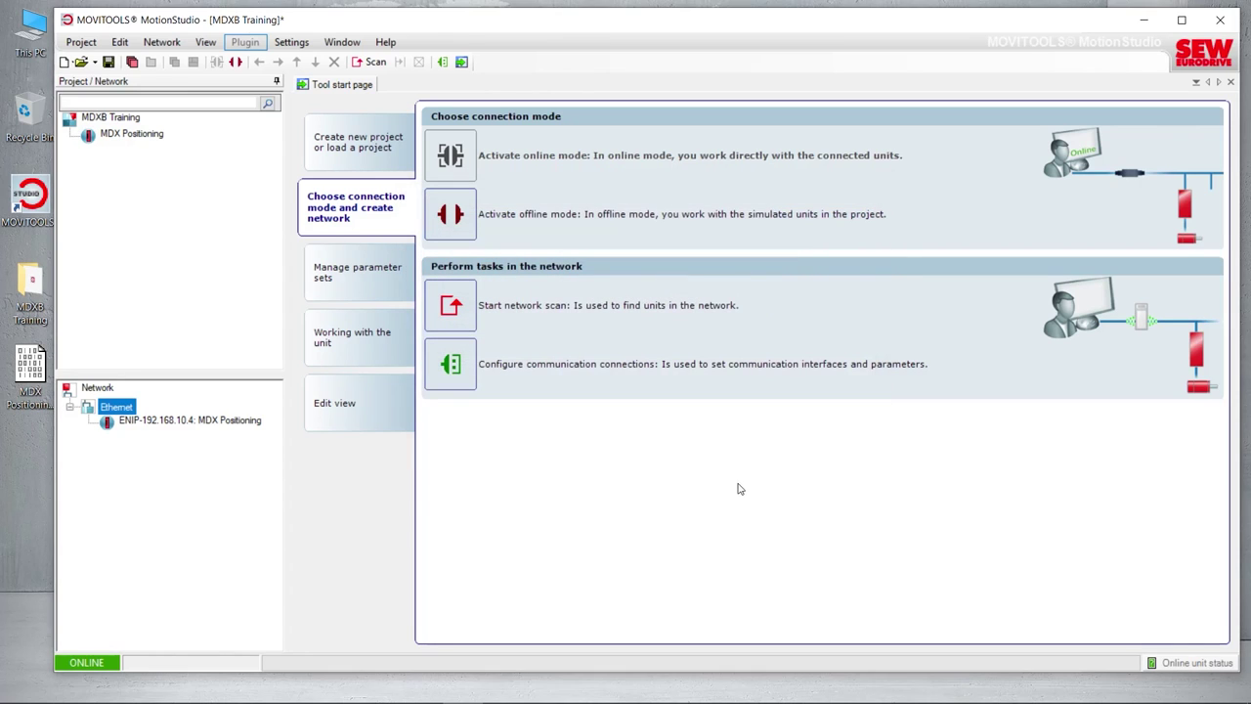
Inspect the configured MDX Positioning unit by selecting it in the project tree and in the network tree.
{"action": "mouse_move", "coordinate": [182, 427]}
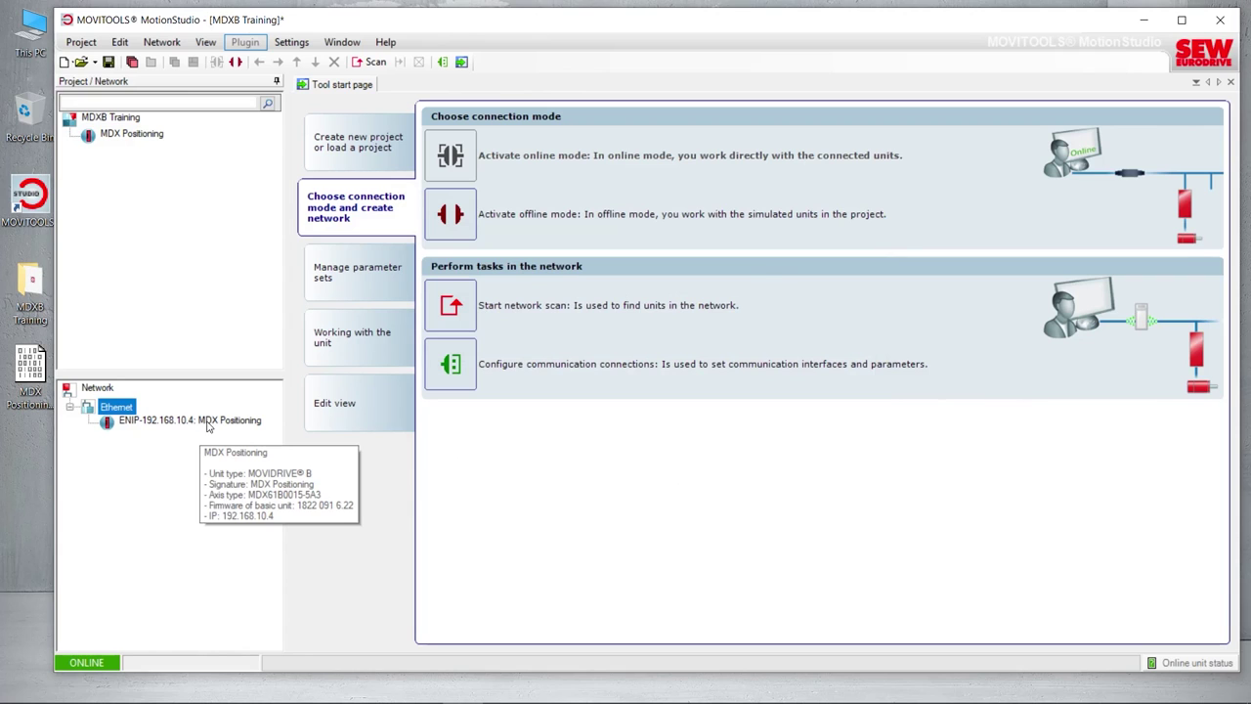
{"action": "left_click", "coordinate": [134, 138]}
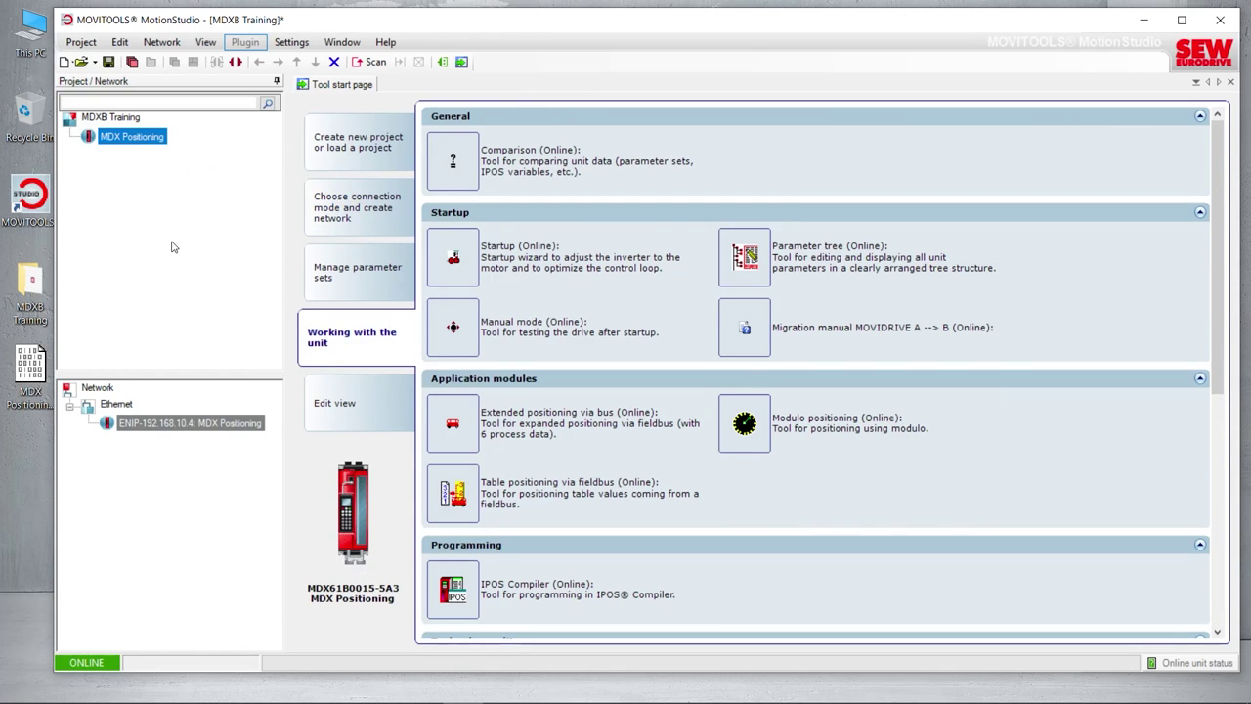
{"action": "left_click", "coordinate": [171, 422]}
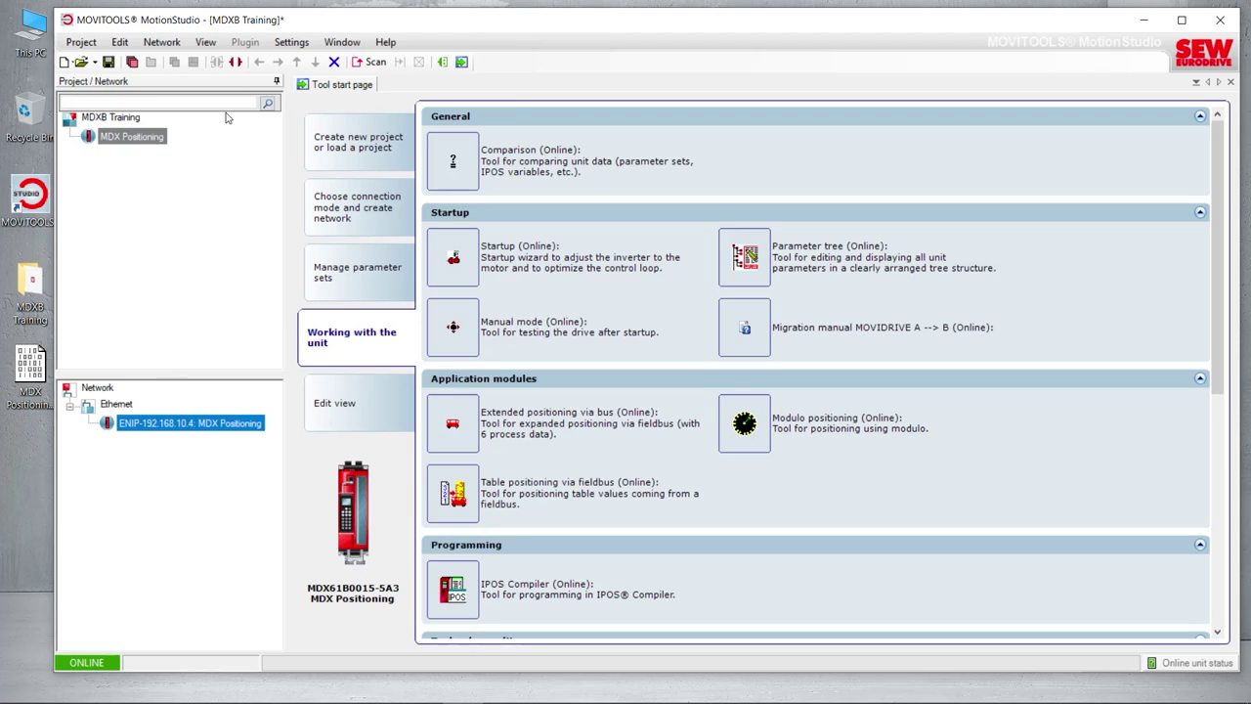
Switch the project to offline mode and open the offline parameter tree of the MDX Positioning unit.
{"action": "left_click", "coordinate": [236, 62]}
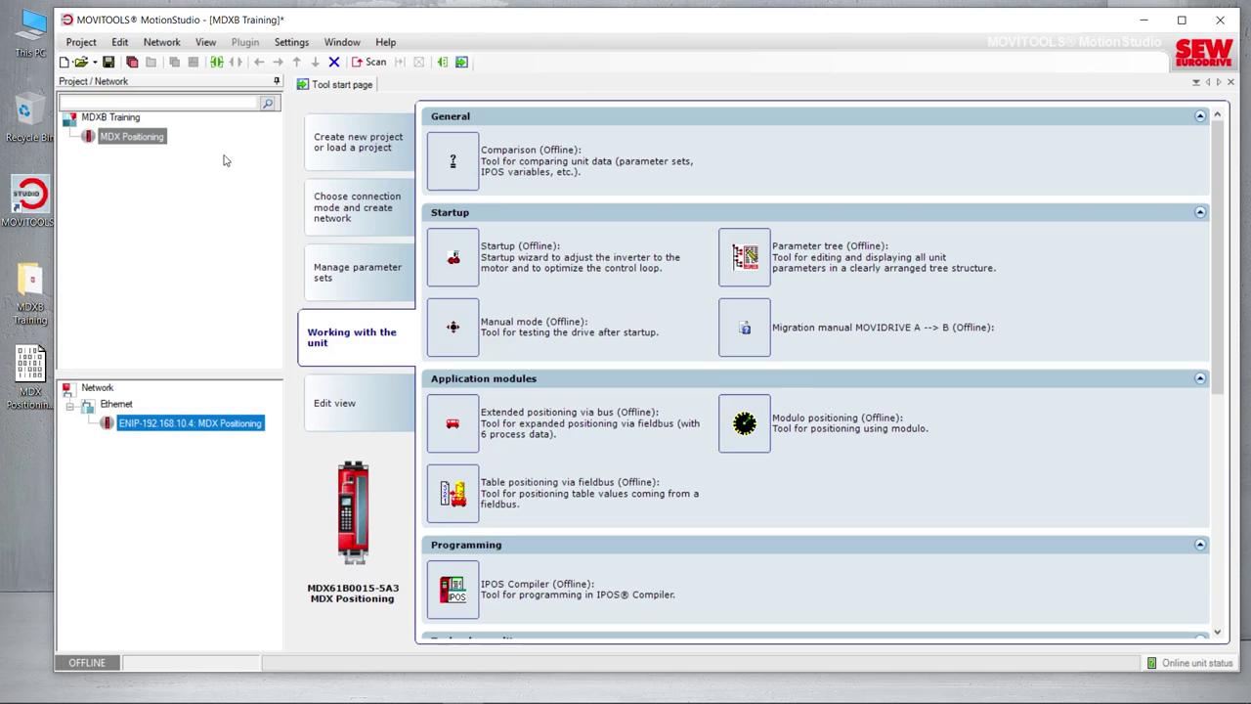
{"action": "mouse_move", "coordinate": [87, 145]}
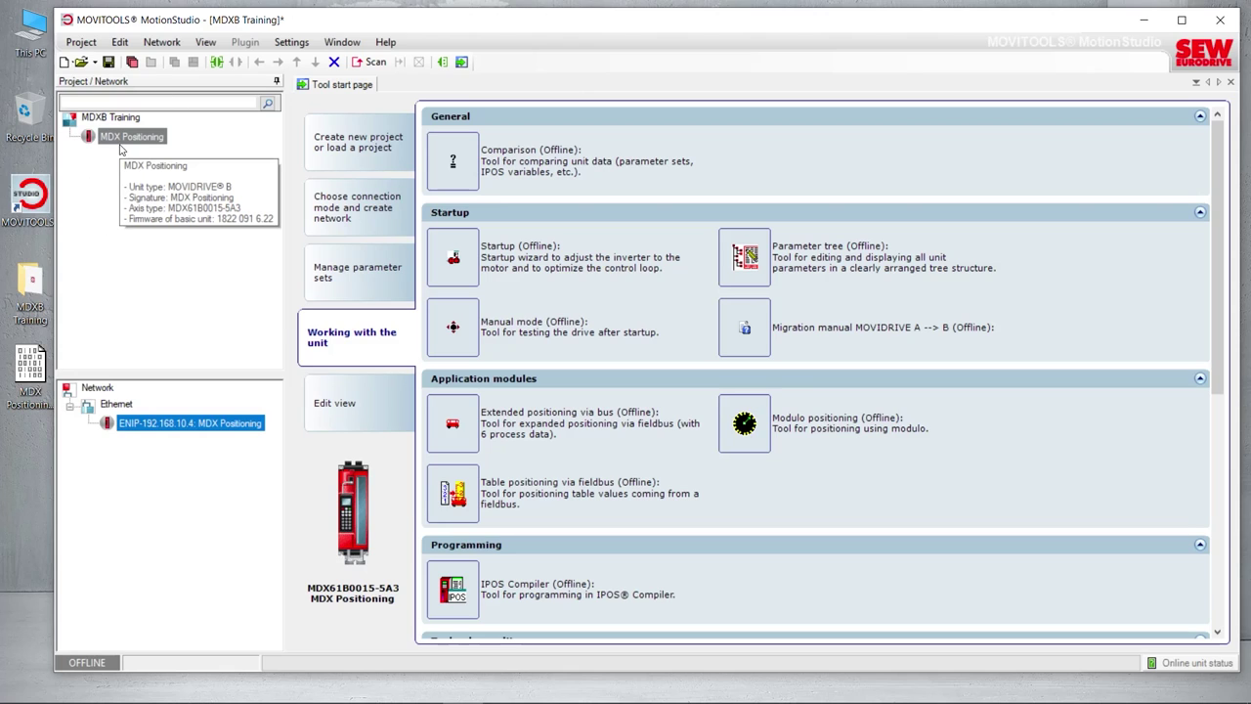
{"action": "left_click", "coordinate": [116, 142]}
{"action": "right_click", "coordinate": [115, 143]}
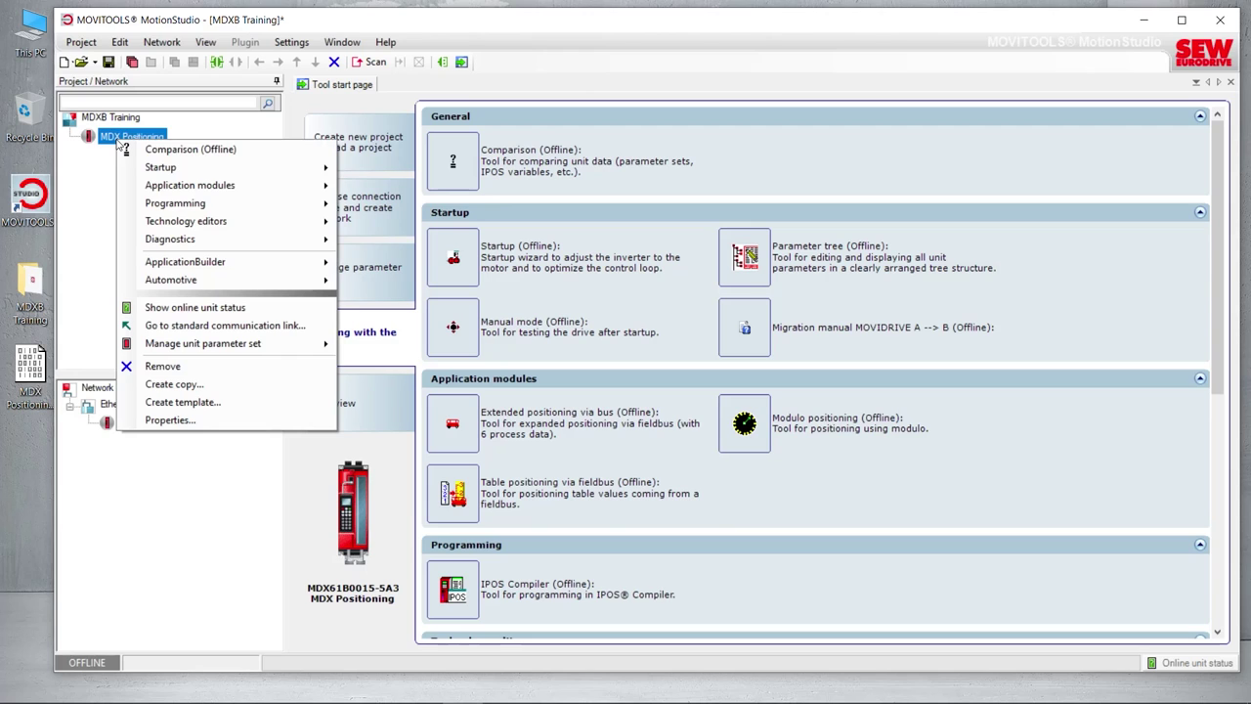
{"action": "mouse_move", "coordinate": [172, 169]}
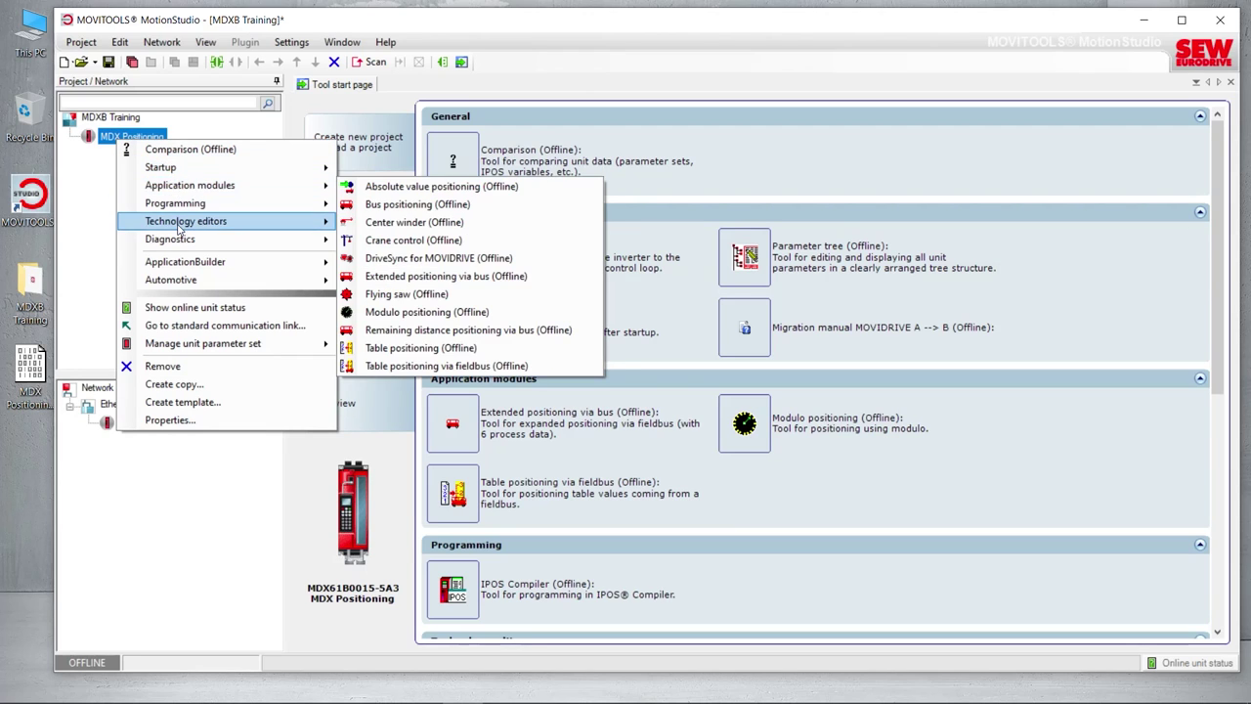
{"action": "mouse_move", "coordinate": [179, 226]}
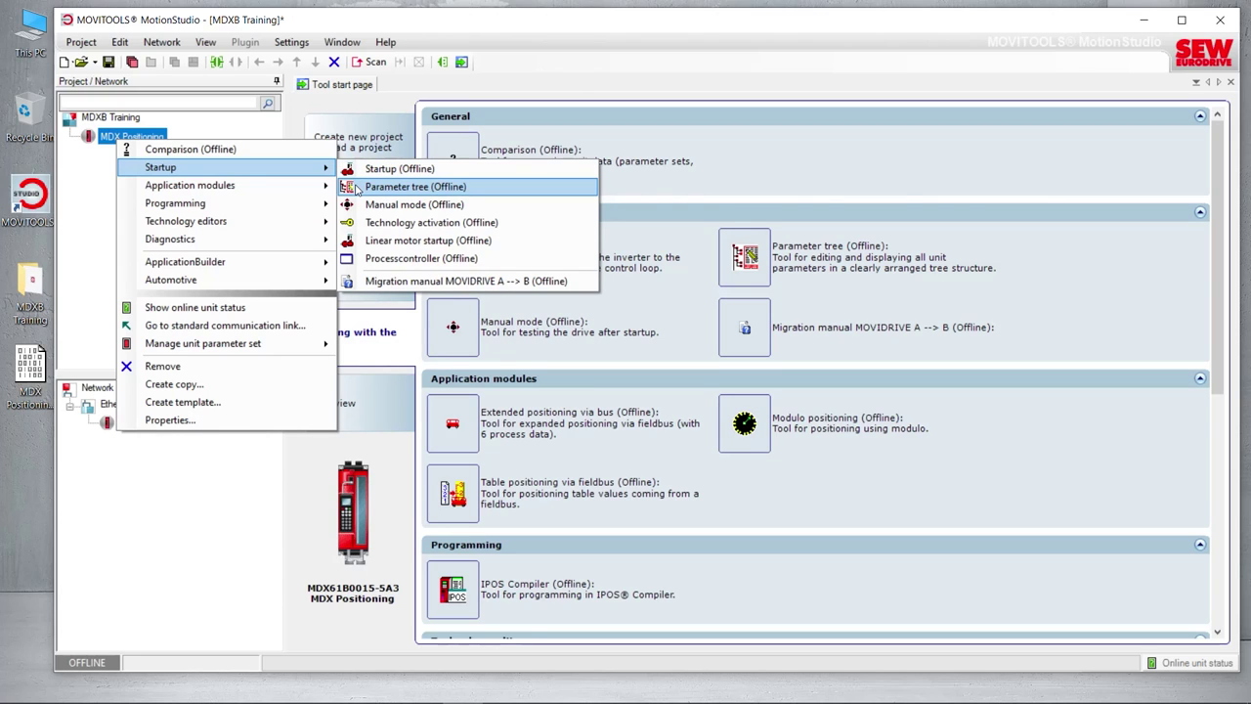
{"action": "left_click", "coordinate": [401, 187]}
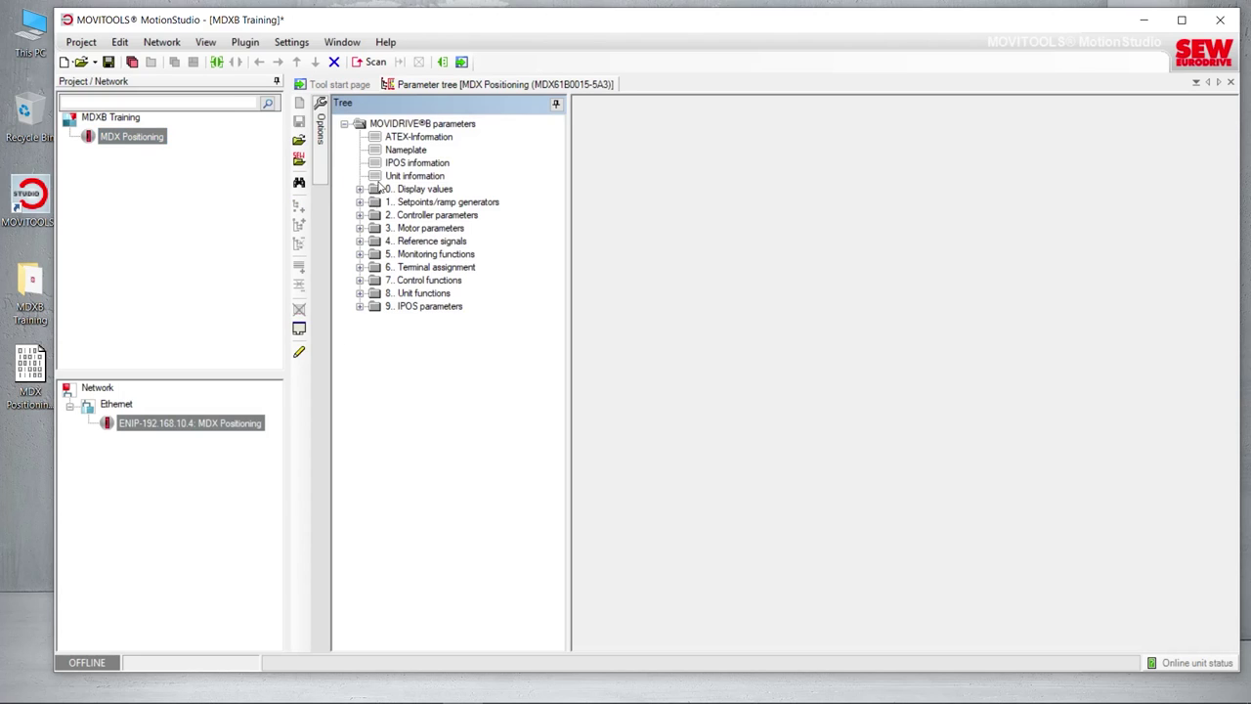
In the Setpoint selection parameters under Setpoints/ramp generators, set 101 Control signal source to Fieldbus.
{"action": "left_click", "coordinate": [361, 202]}
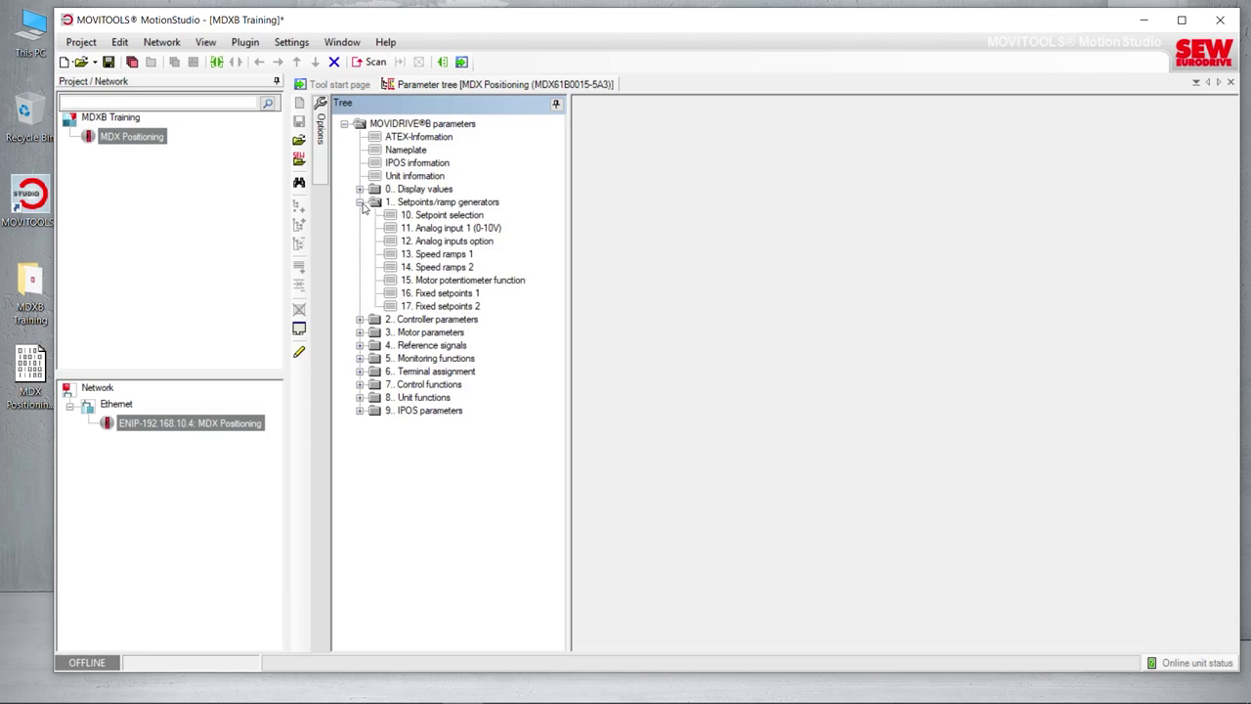
{"action": "left_click", "coordinate": [360, 202]}
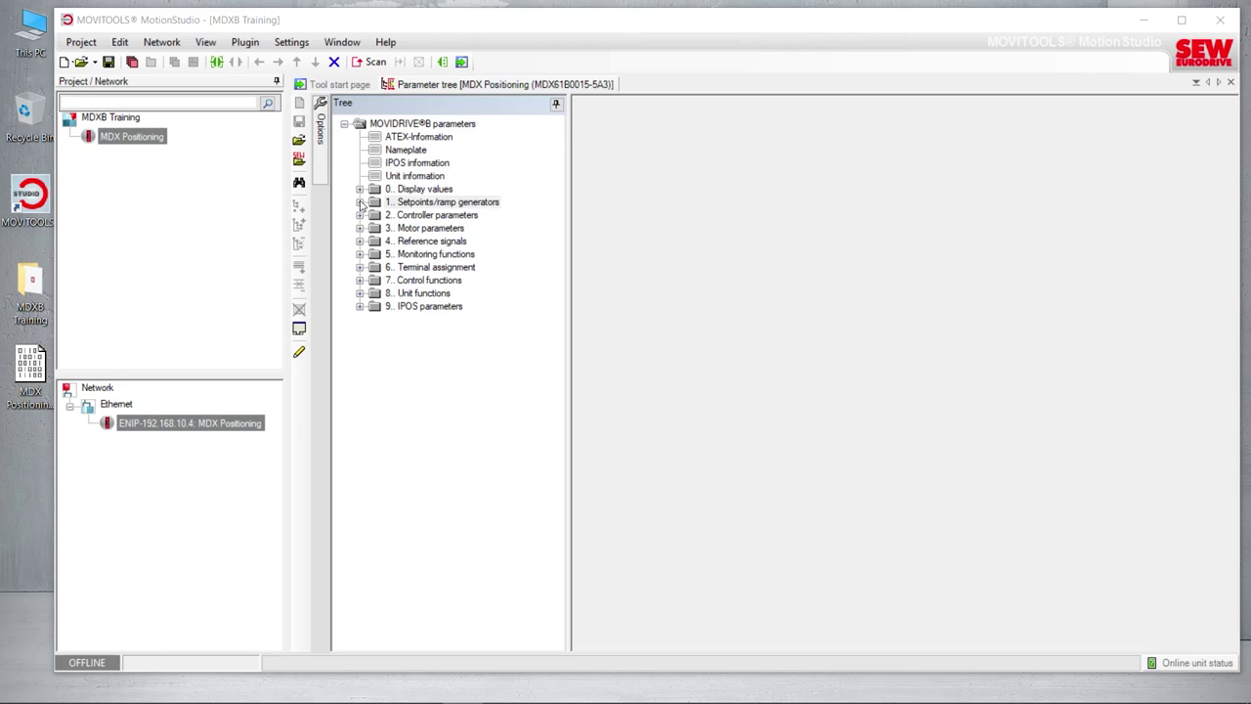
{"action": "left_click", "coordinate": [361, 202]}
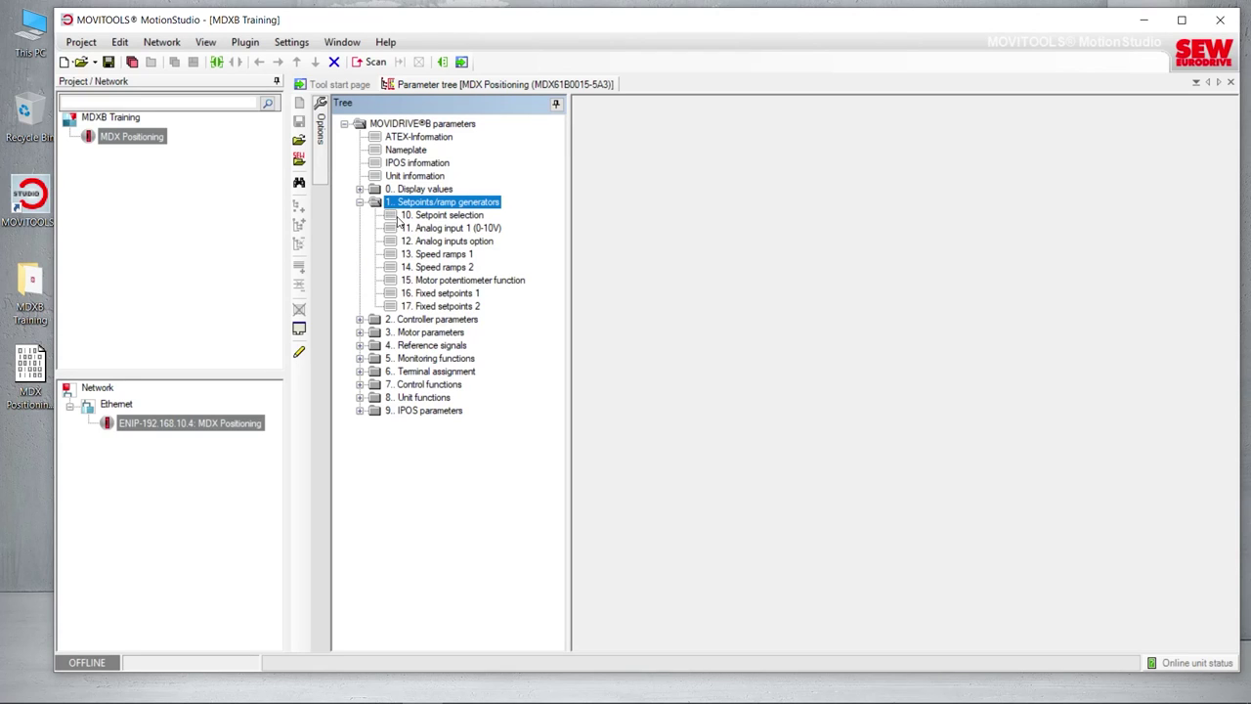
{"action": "left_click", "coordinate": [406, 215]}
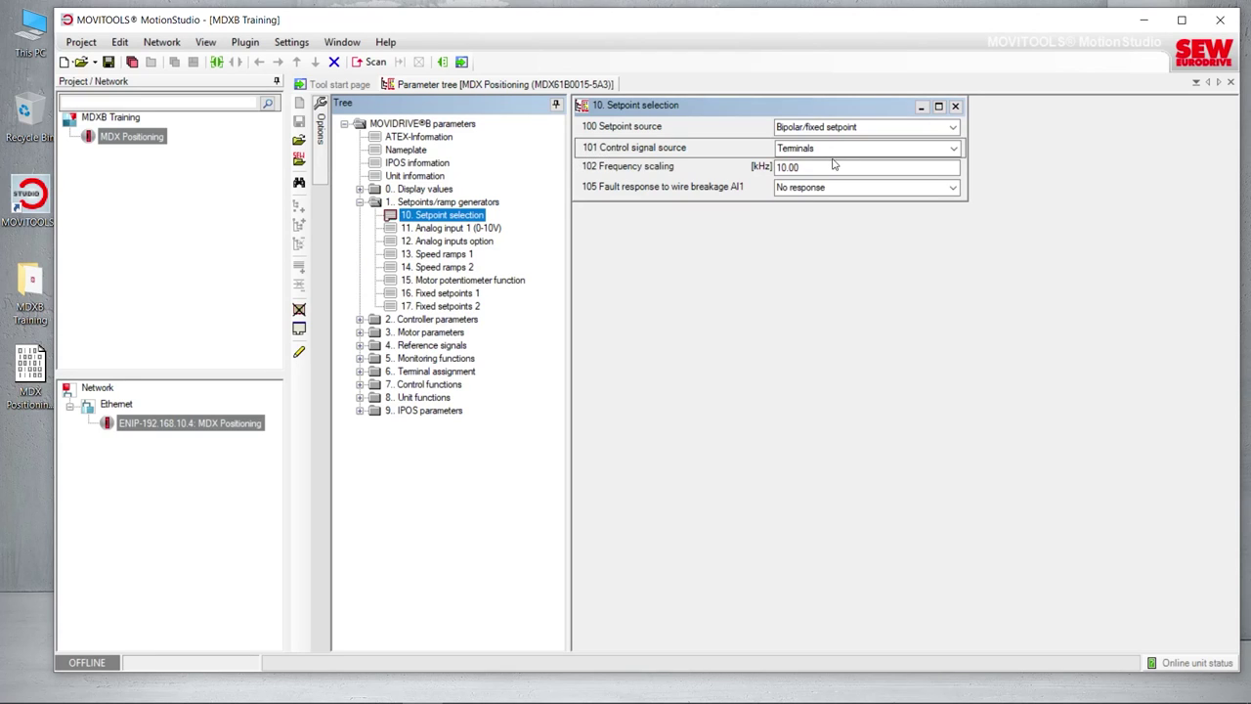
{"action": "left_click", "coordinate": [955, 152]}
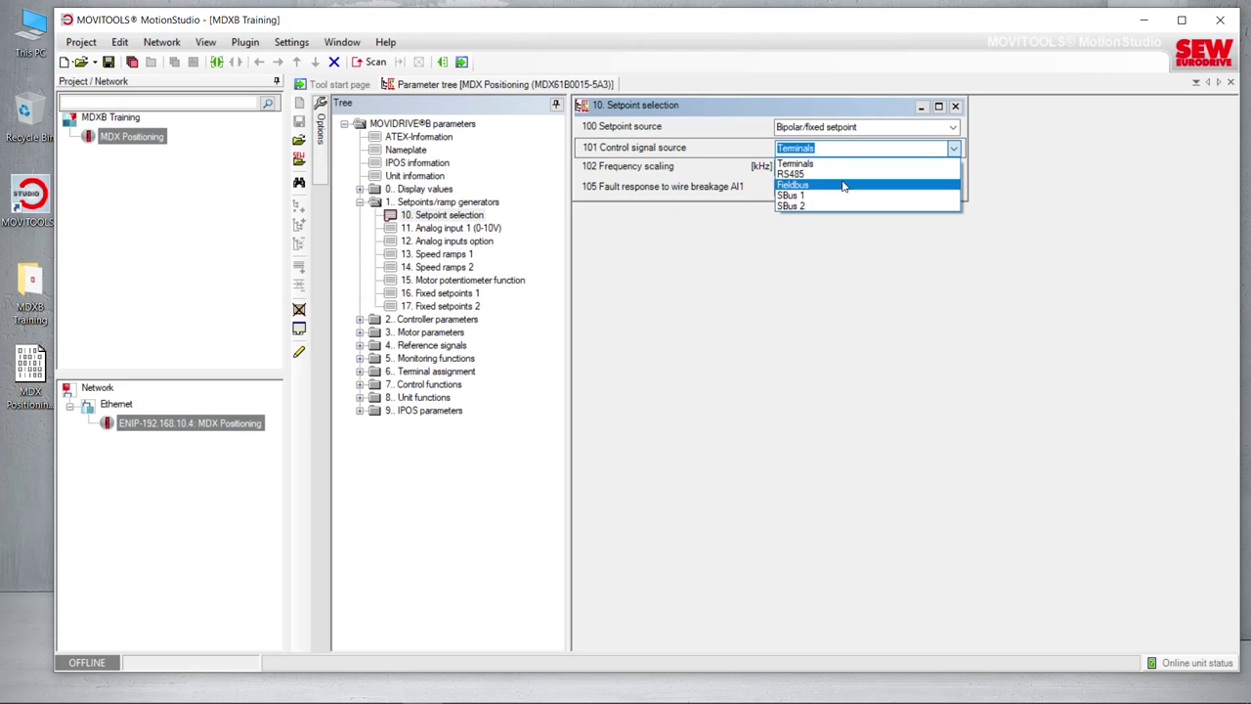
{"action": "left_click", "coordinate": [844, 186]}
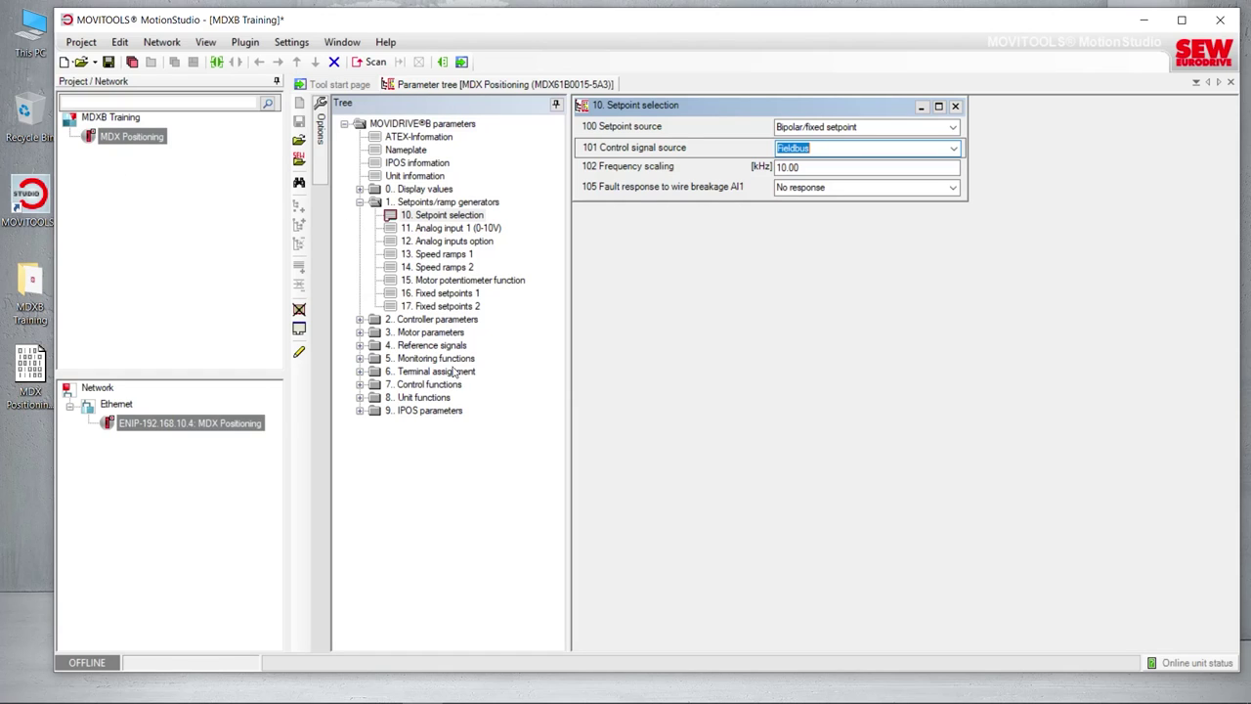
{"action": "mouse_move", "coordinate": [815, 138]}
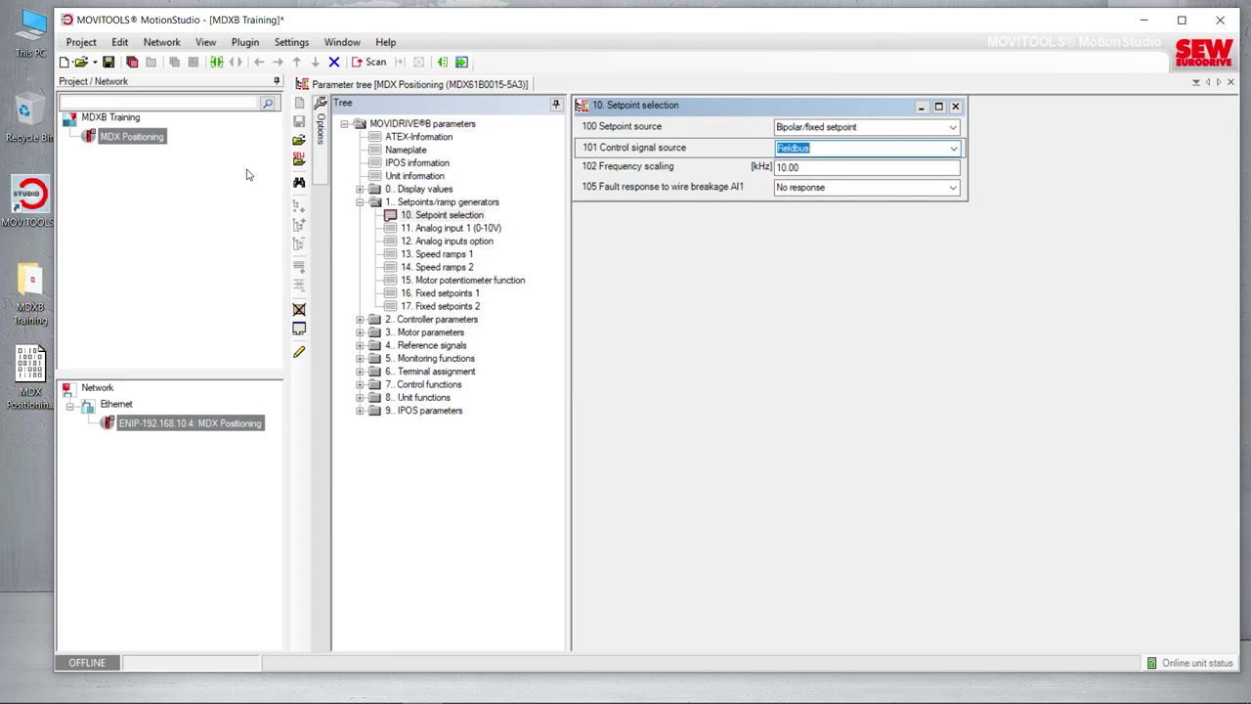
{"action": "mouse_move", "coordinate": [102, 144]}
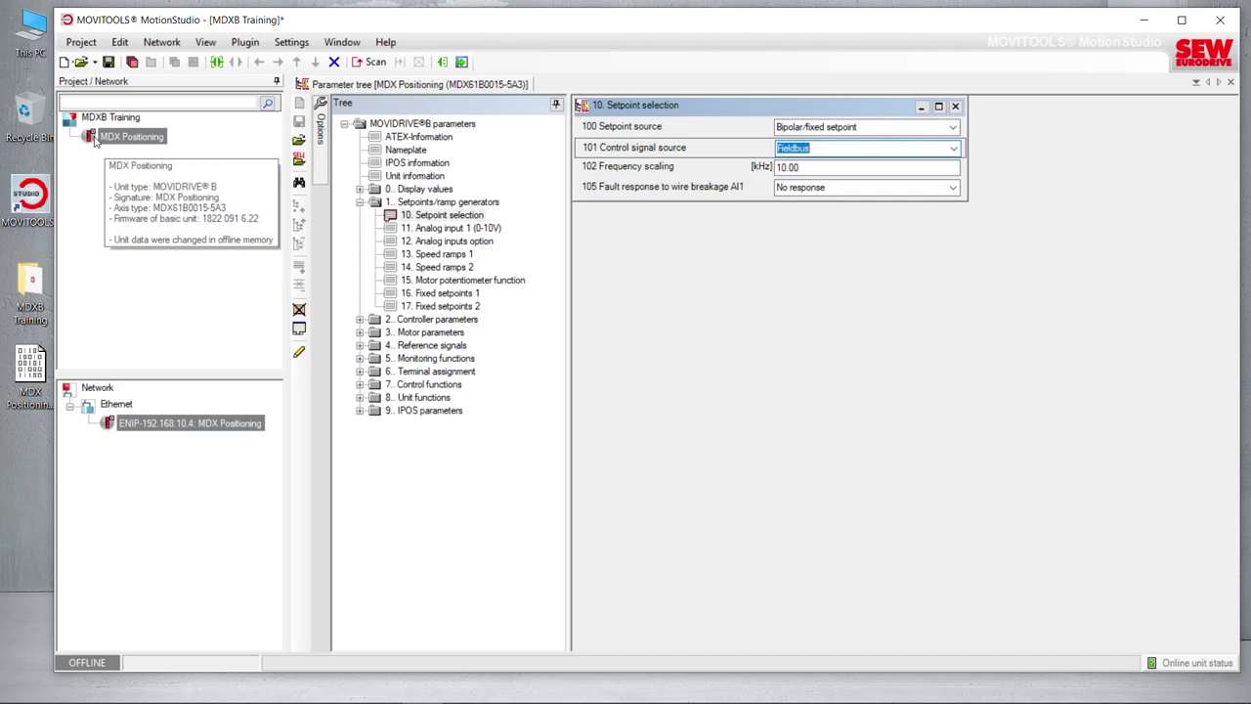
Start closing the program, cancel at the save request, and reopen the MDX Positioning unit's offline parameter tree.
{"action": "left_click", "coordinate": [1219, 23]}
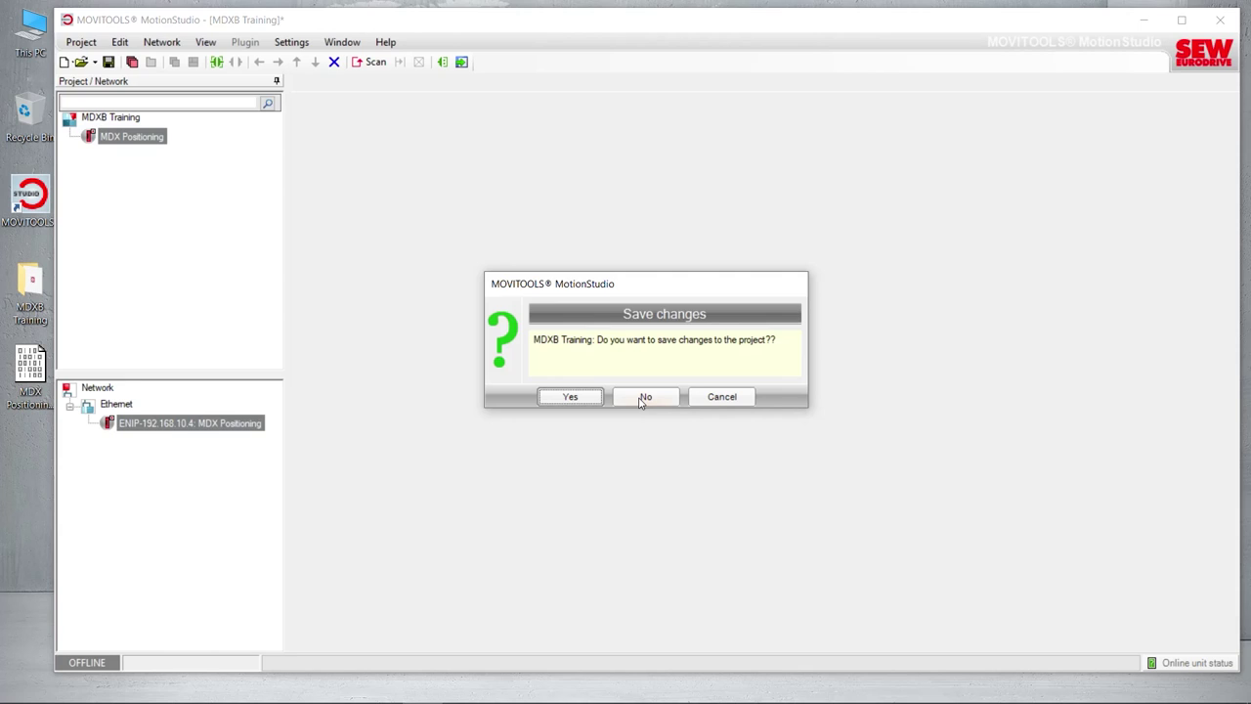
{"action": "left_click", "coordinate": [696, 399]}
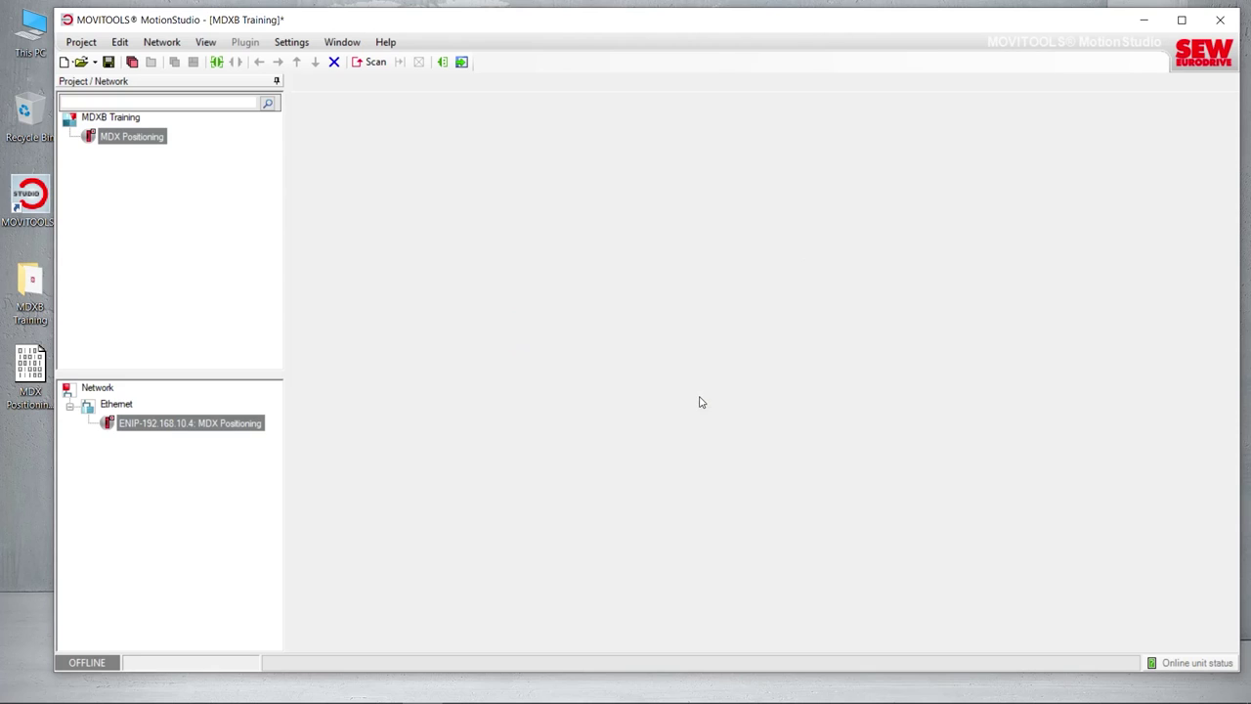
{"action": "right_click", "coordinate": [147, 145]}
{"action": "mouse_move", "coordinate": [248, 168]}
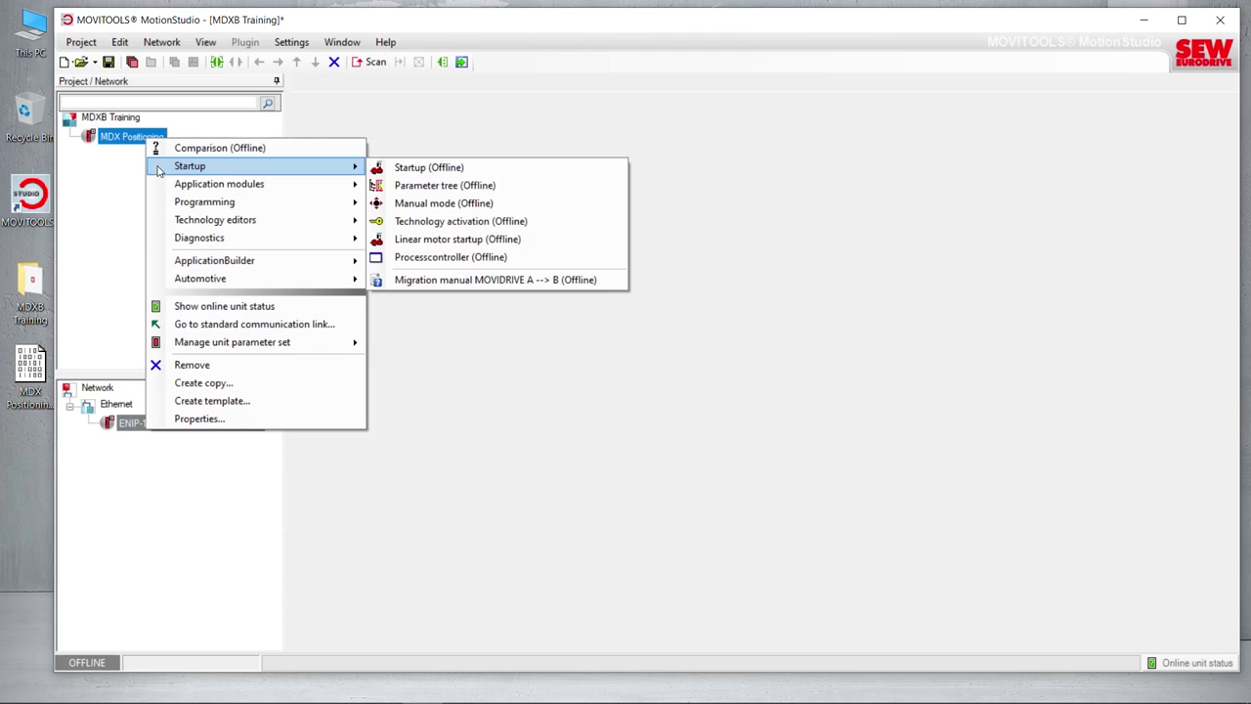
{"action": "left_click", "coordinate": [406, 188]}
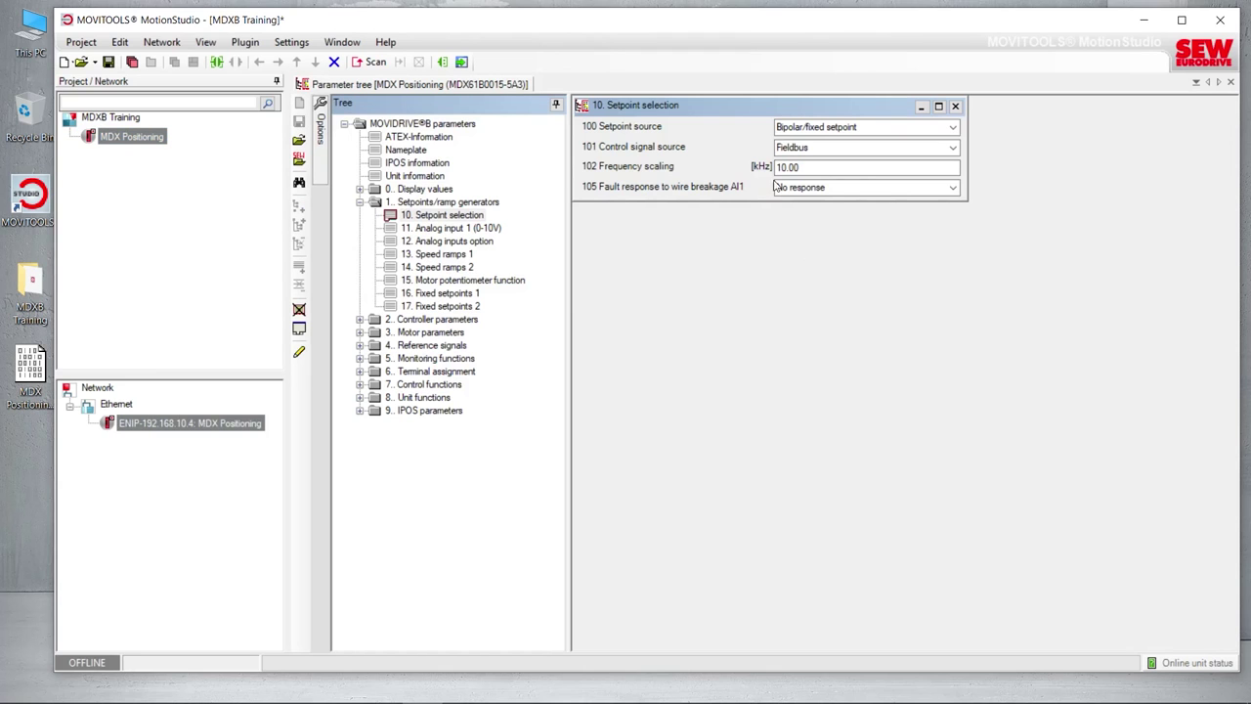
Set 101 Control signal source to Terminals and save the MDXB Training project.
{"action": "left_click", "coordinate": [952, 149]}
{"action": "left_click", "coordinate": [885, 163]}
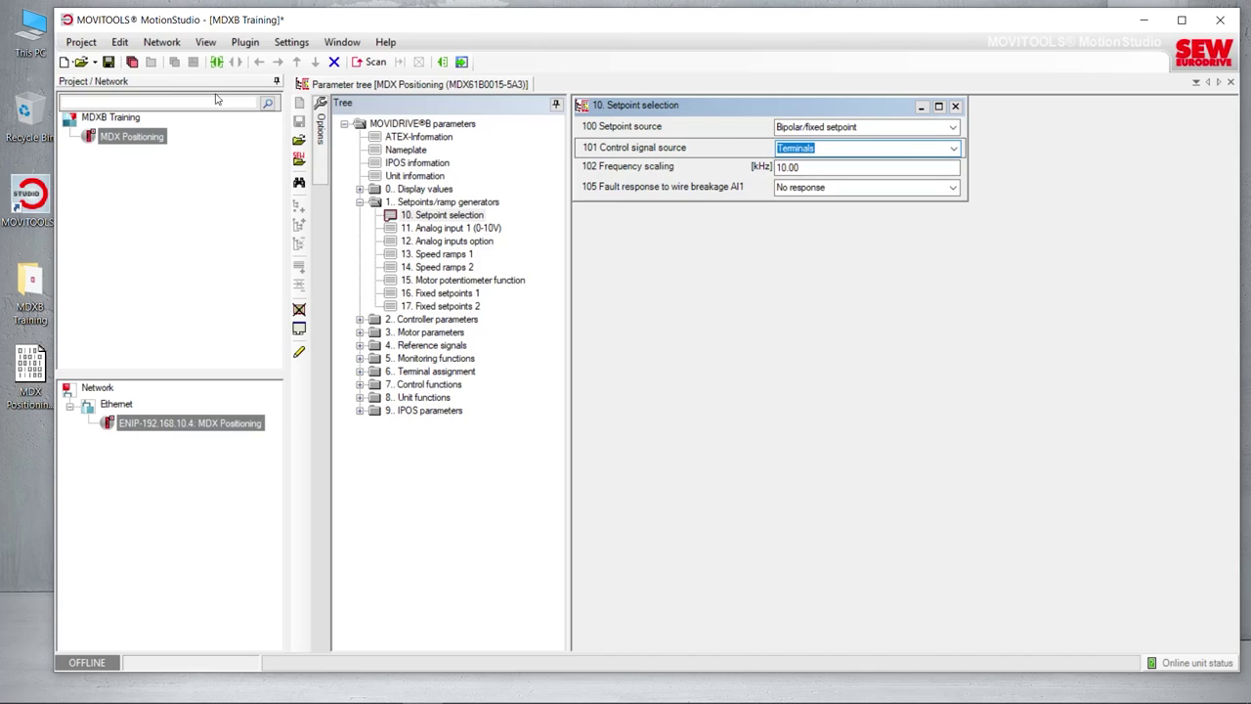
{"action": "left_click", "coordinate": [108, 63]}
{"action": "mouse_move", "coordinate": [828, 161]}
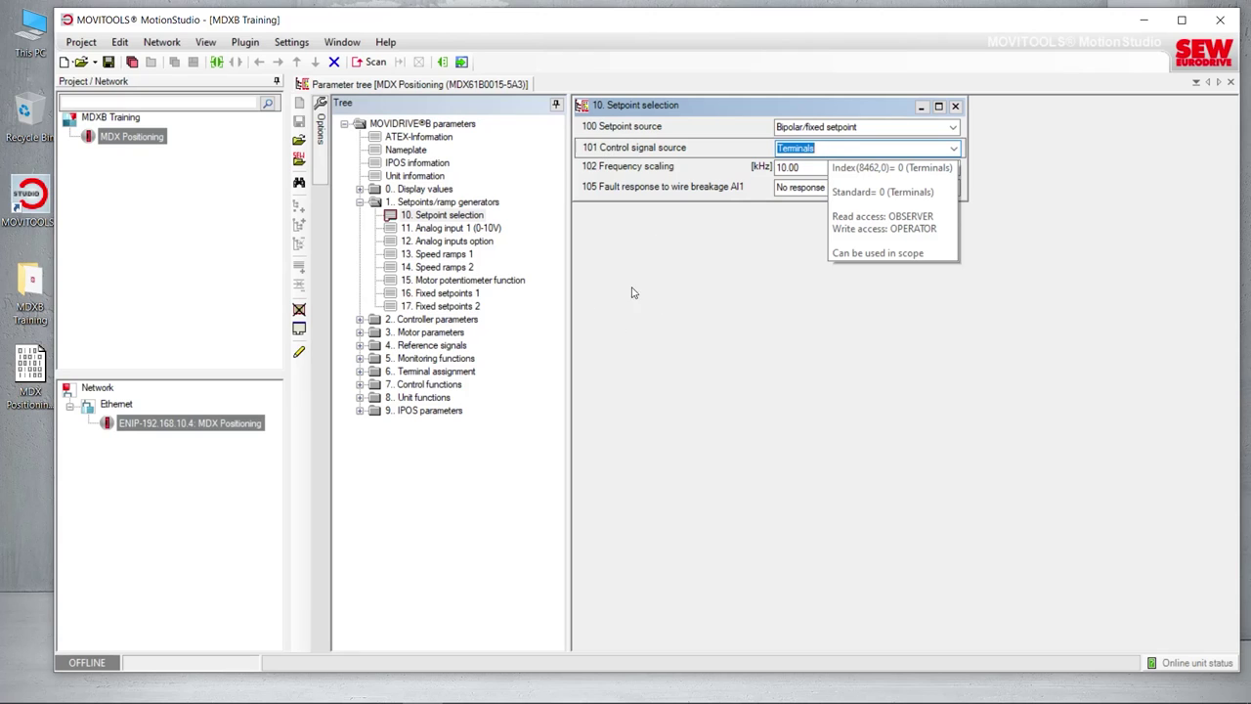
Close the Setpoint selection parameters and the parameter tree, and return the project to online mode.
{"action": "left_click", "coordinate": [954, 105]}
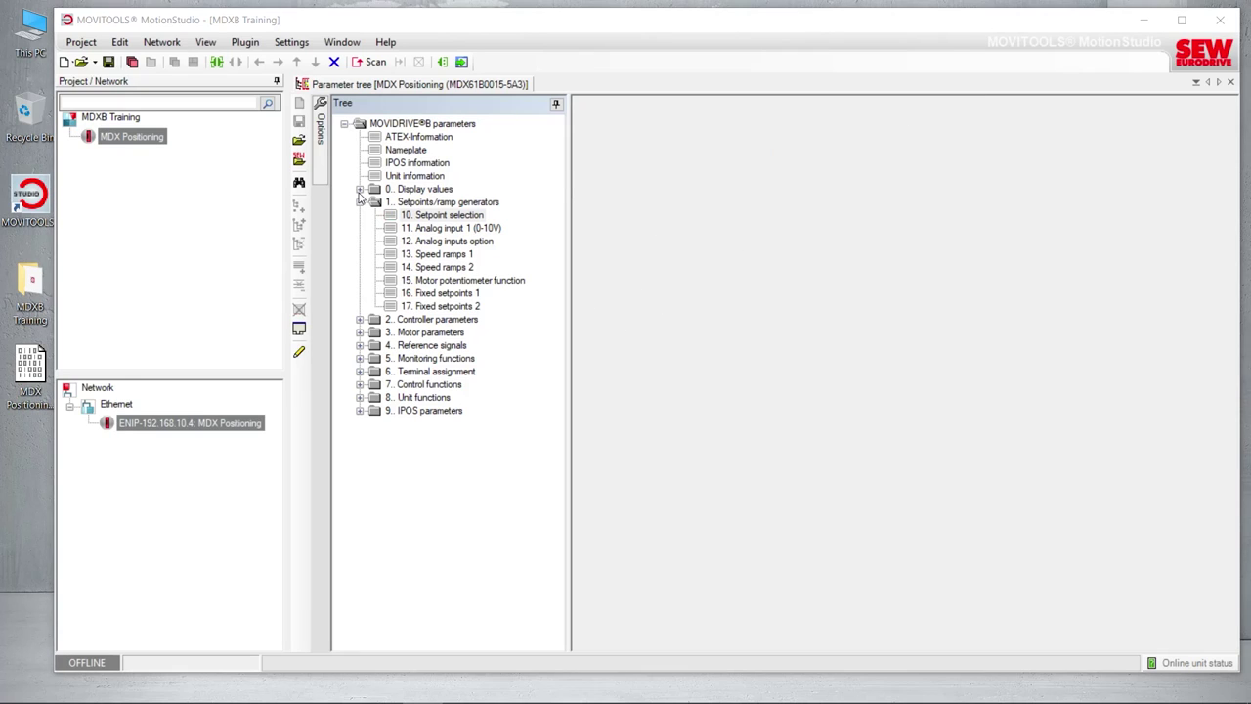
{"action": "left_click", "coordinate": [360, 202]}
{"action": "left_click", "coordinate": [1231, 82]}
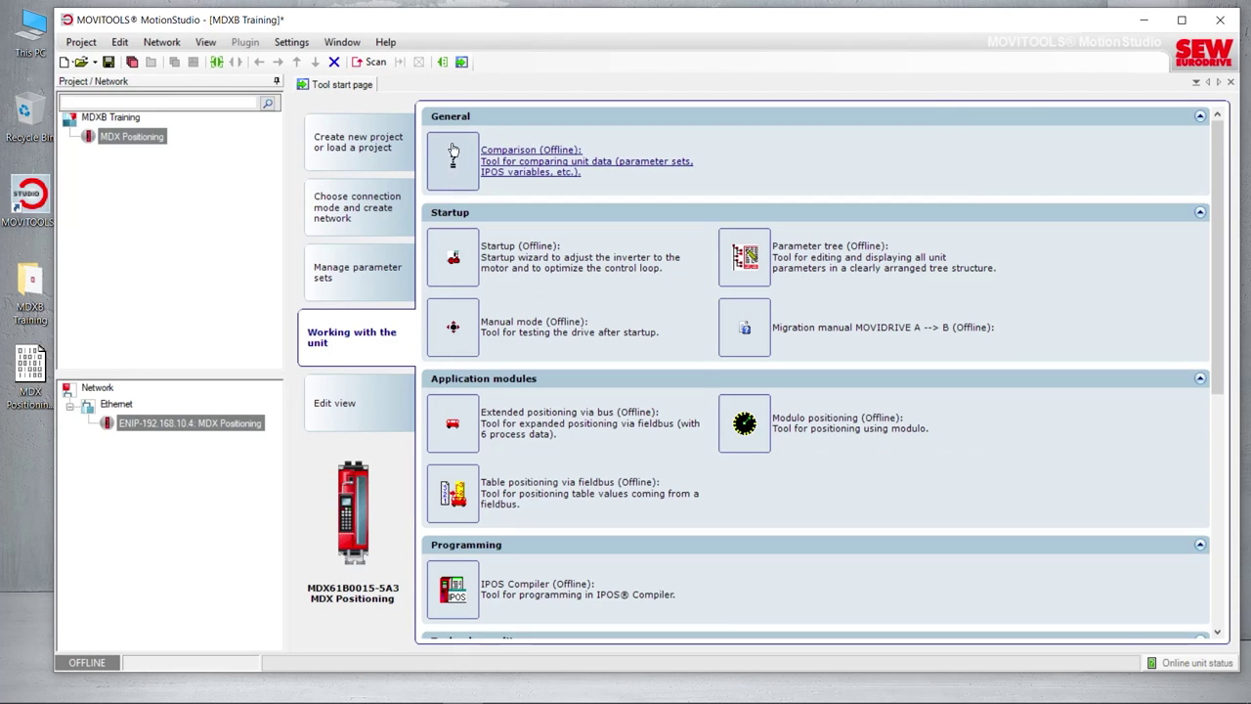
{"action": "left_click", "coordinate": [217, 61]}
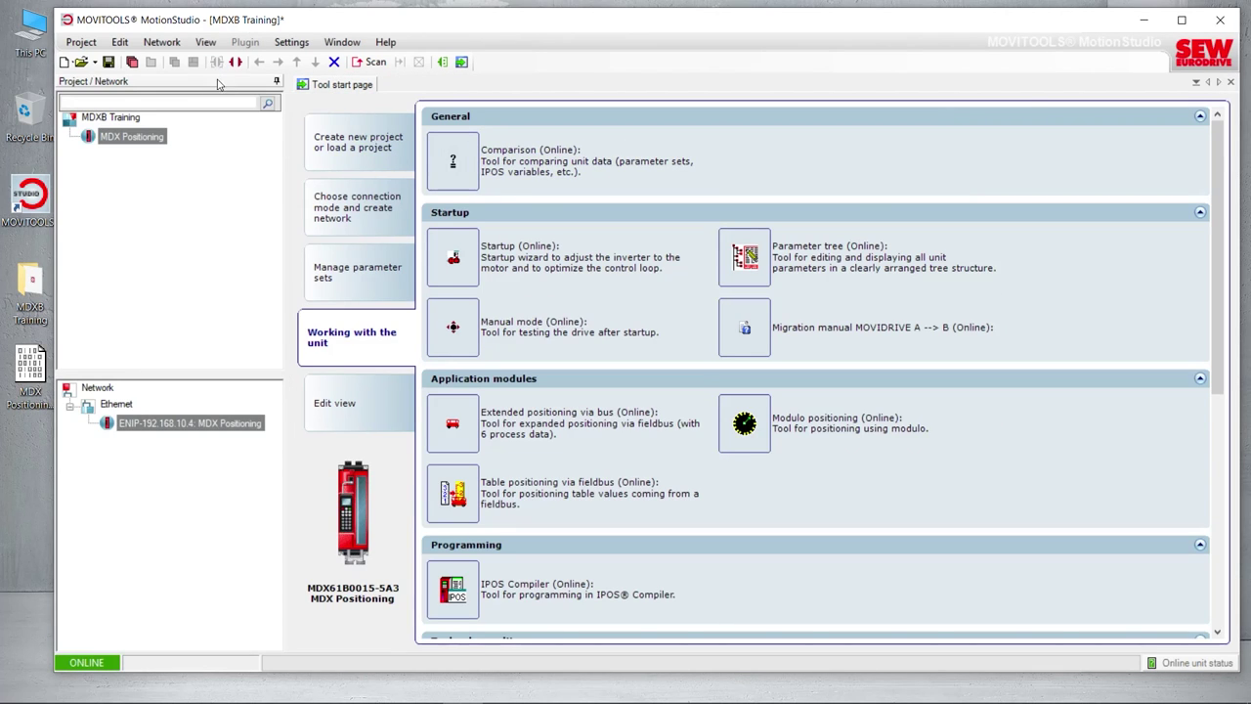
{"action": "mouse_move", "coordinate": [139, 140]}
Browse the MDXB Training folder to Devices > MDX Positioning and compare MDX Positioning.vd0 with the Rev 1 backup file on the desktop.
{"action": "double_click", "coordinate": [32, 296]}
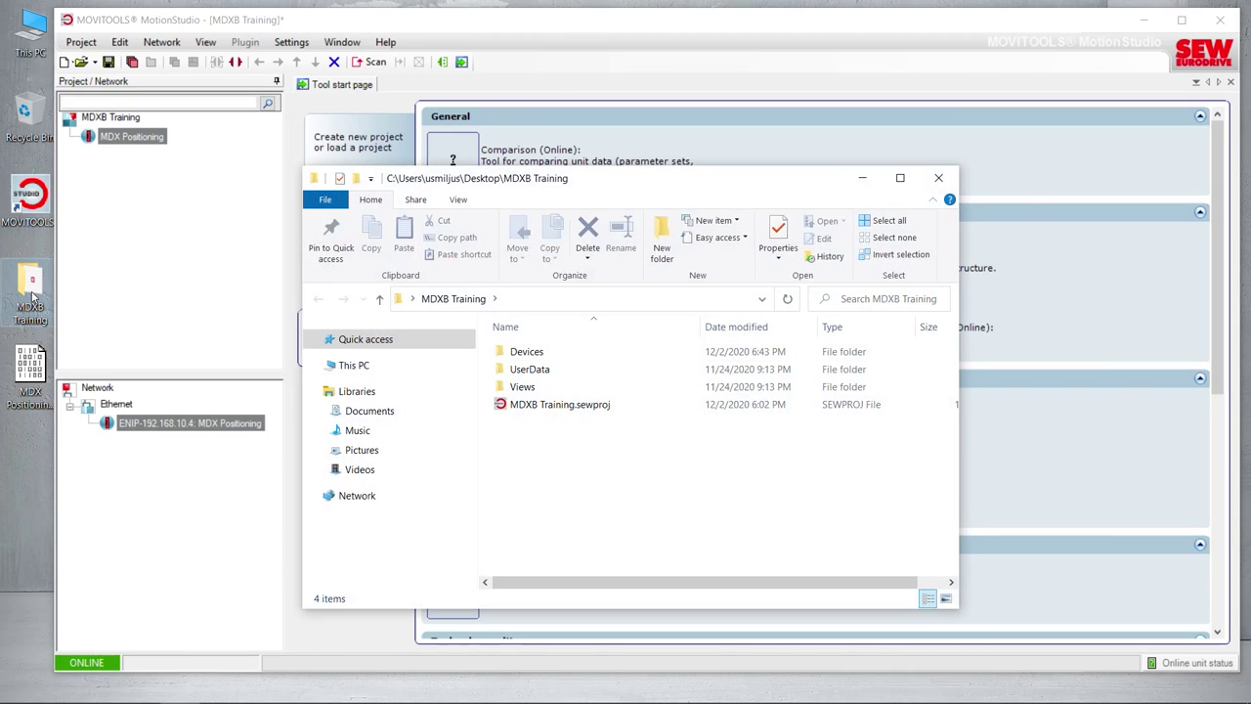
{"action": "mouse_move", "coordinate": [508, 385]}
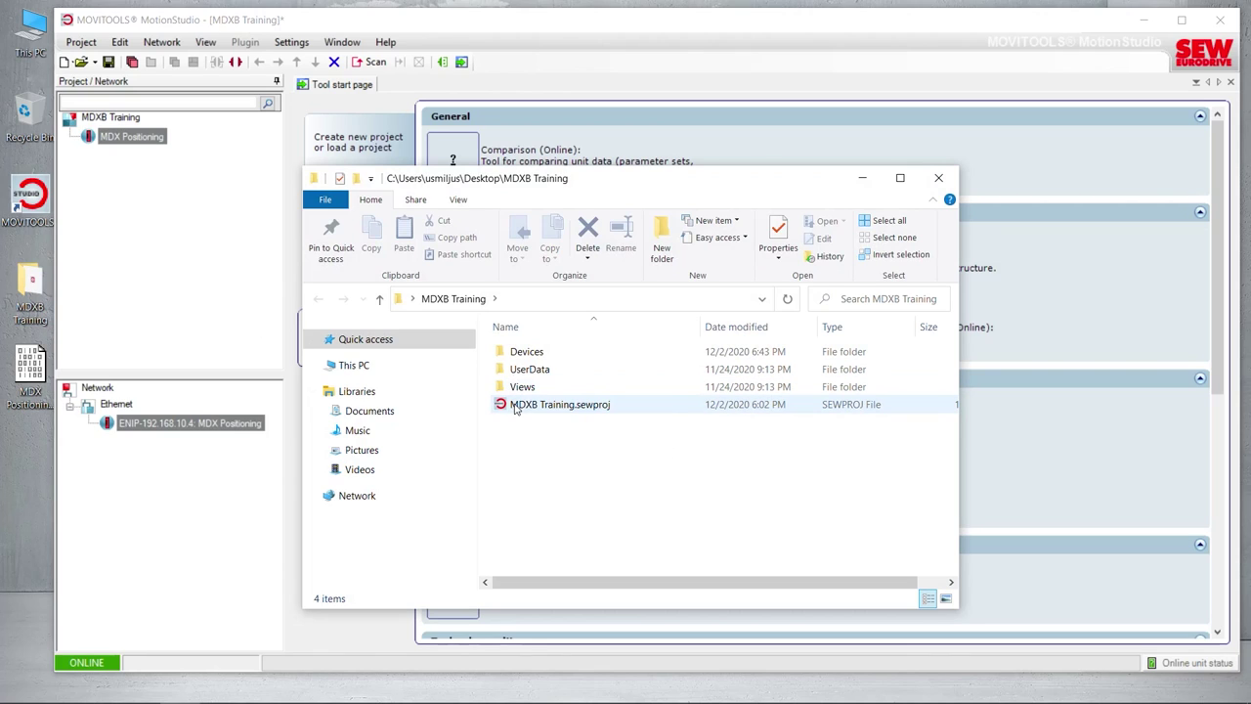
{"action": "mouse_move", "coordinate": [515, 409]}
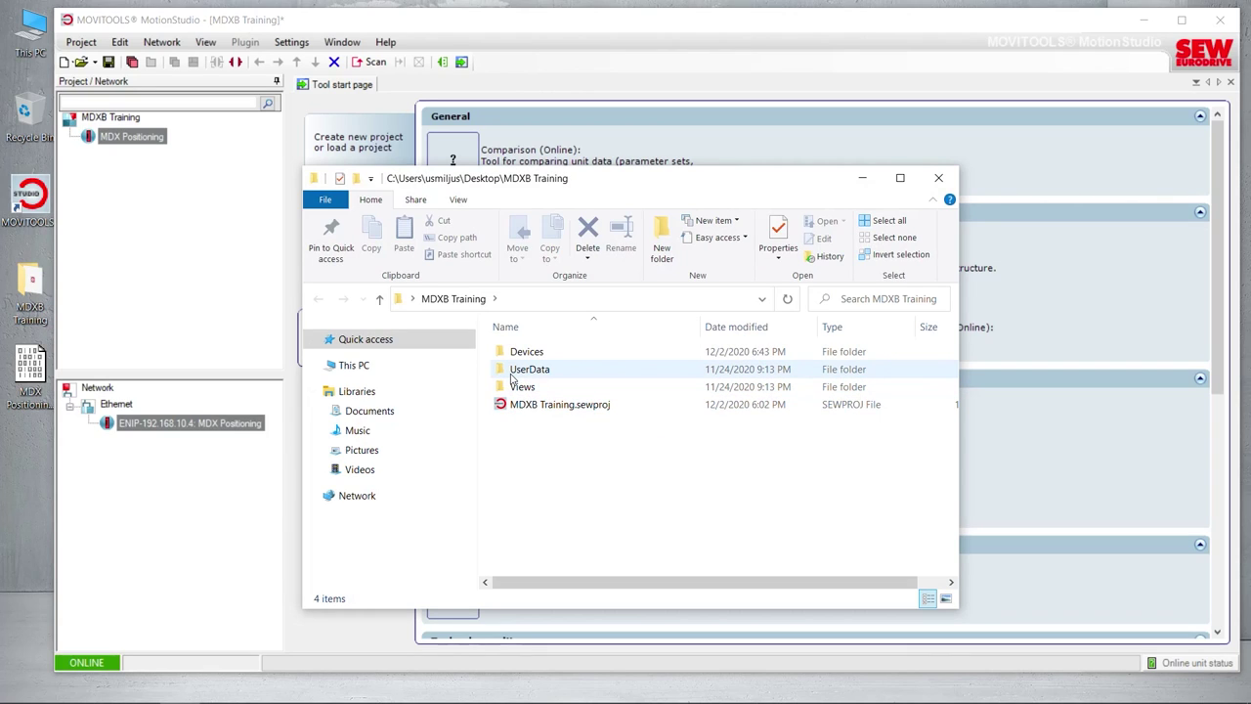
{"action": "mouse_move", "coordinate": [512, 358]}
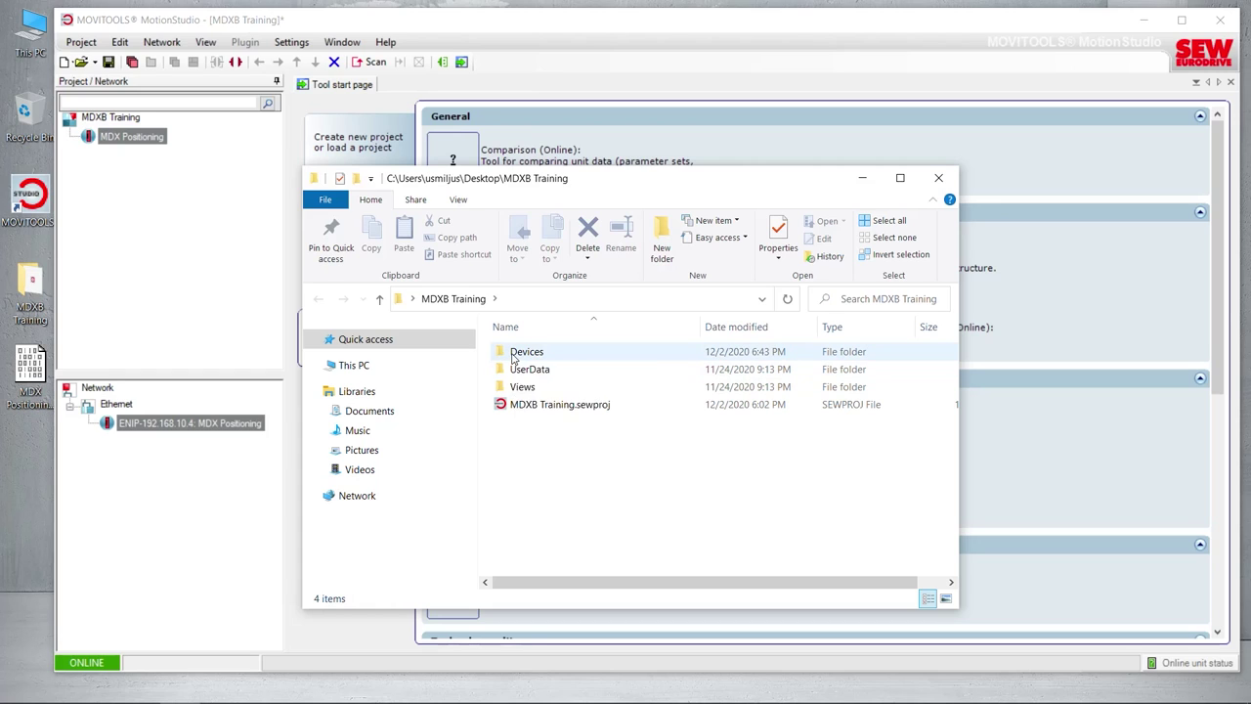
{"action": "double_click", "coordinate": [512, 353]}
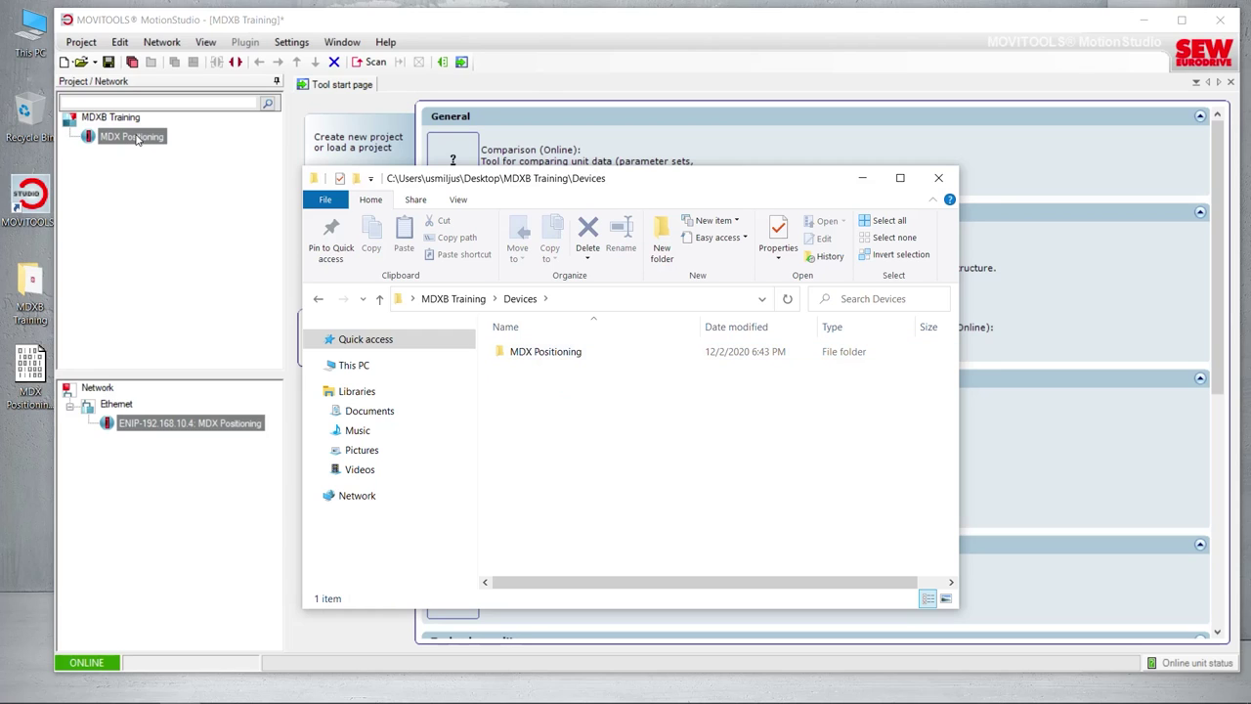
{"action": "double_click", "coordinate": [515, 354]}
{"action": "left_click", "coordinate": [563, 388]}
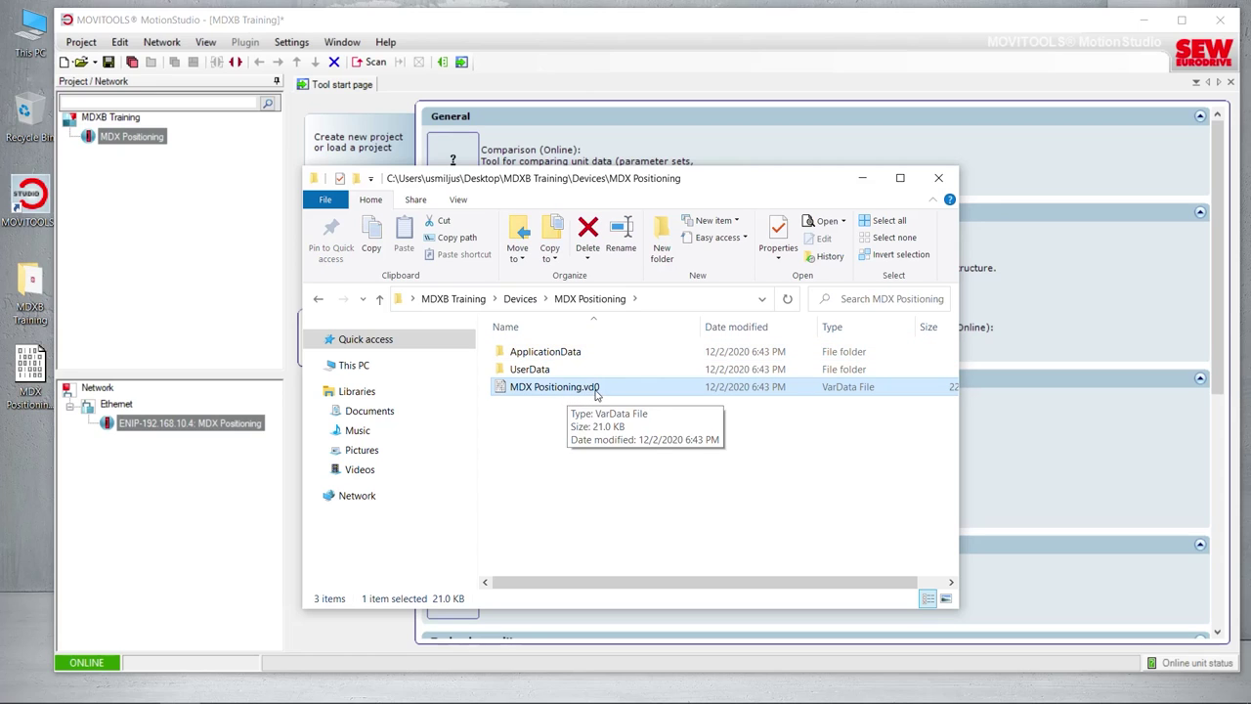
{"action": "left_click", "coordinate": [34, 405]}
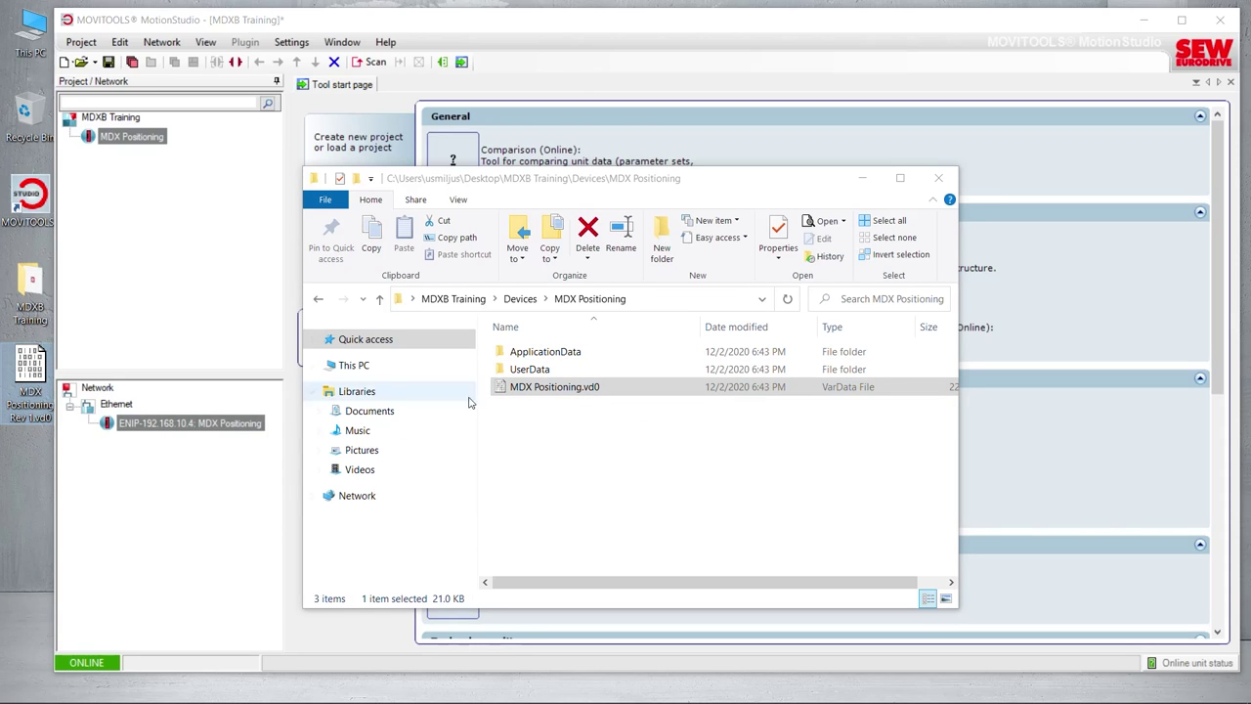
{"action": "left_click", "coordinate": [565, 388]}
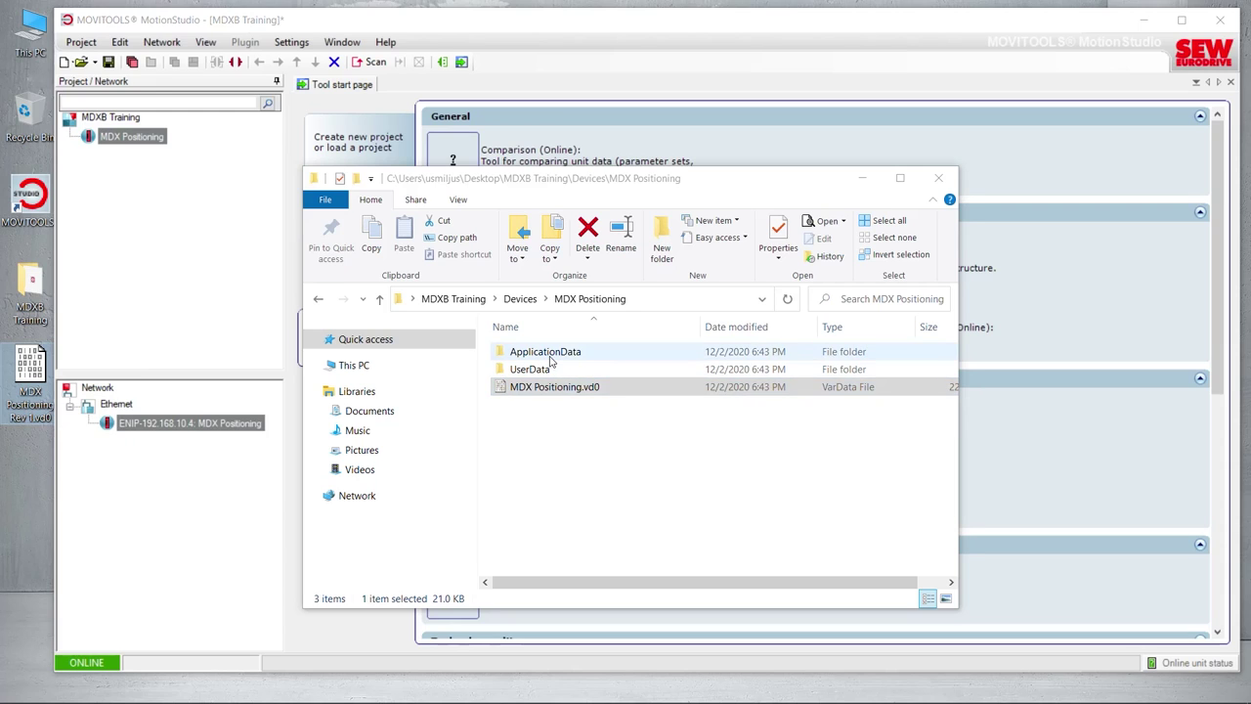
Inspect the UserData and ApplicationData subfolders of the MDX Positioning device folder and return to that folder.
{"action": "left_click", "coordinate": [554, 354]}
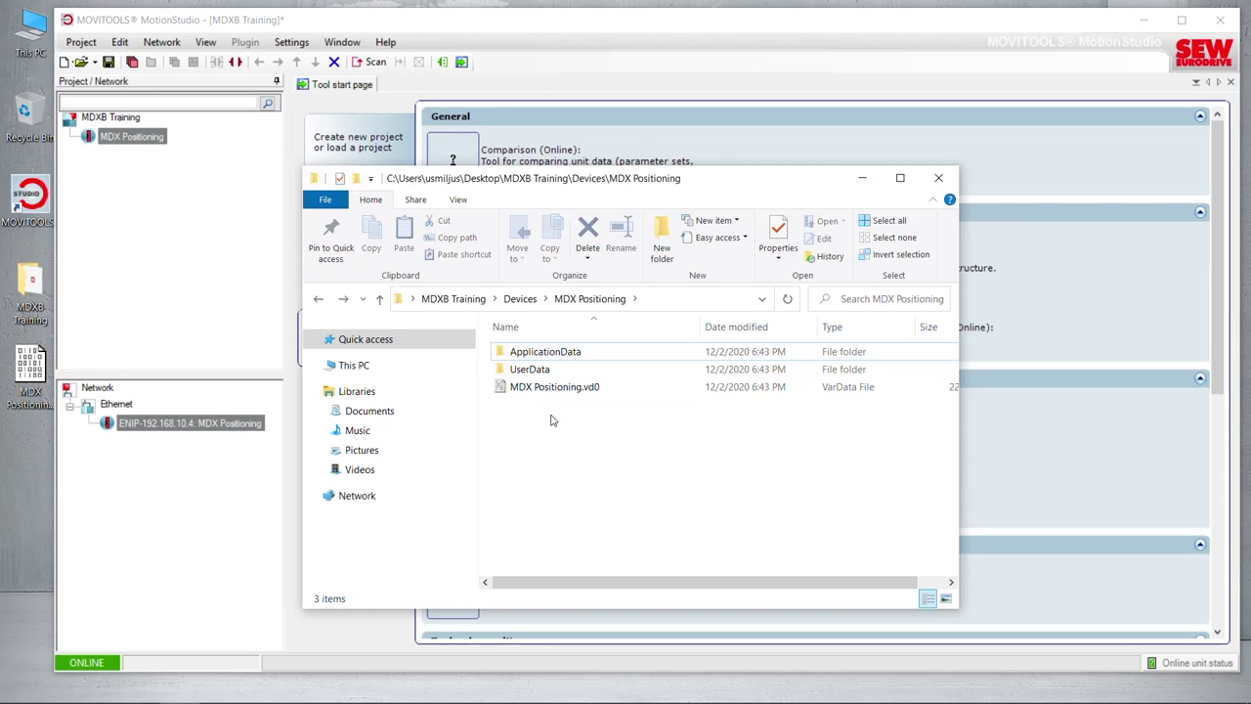
{"action": "left_click", "coordinate": [548, 370]}
{"action": "double_click", "coordinate": [548, 370]}
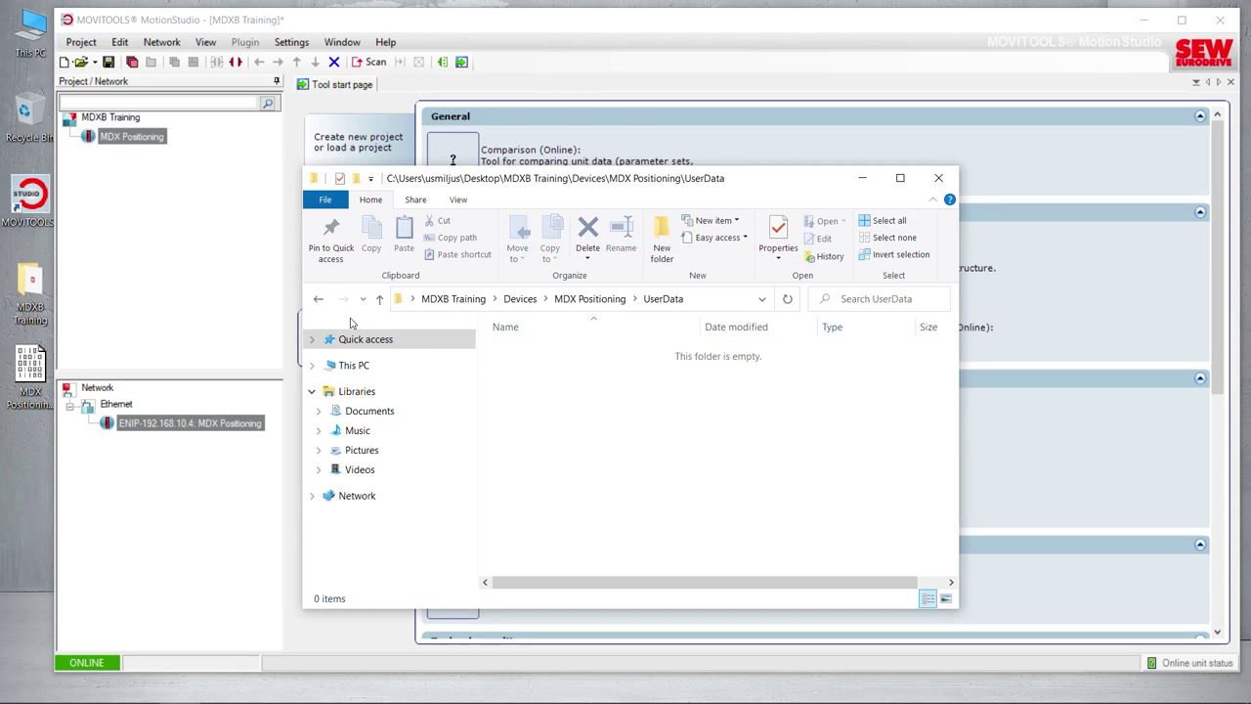
{"action": "left_click", "coordinate": [319, 299]}
{"action": "double_click", "coordinate": [518, 357]}
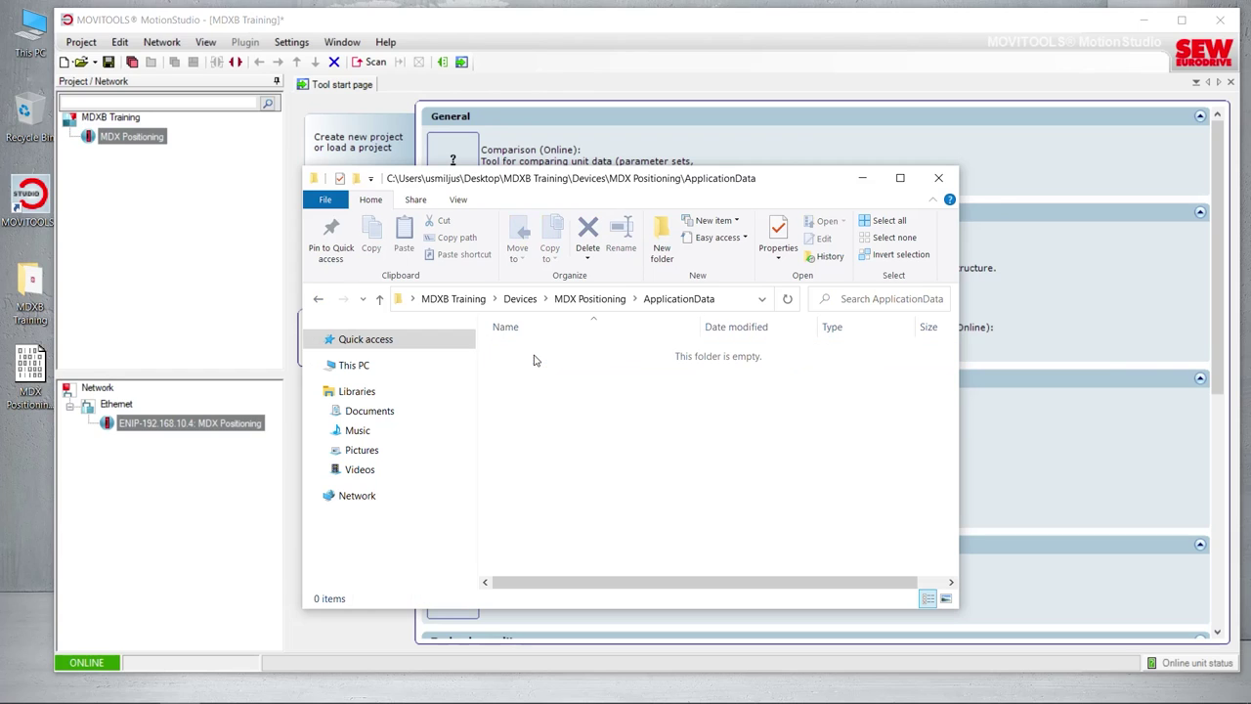
{"action": "left_click", "coordinate": [319, 299]}
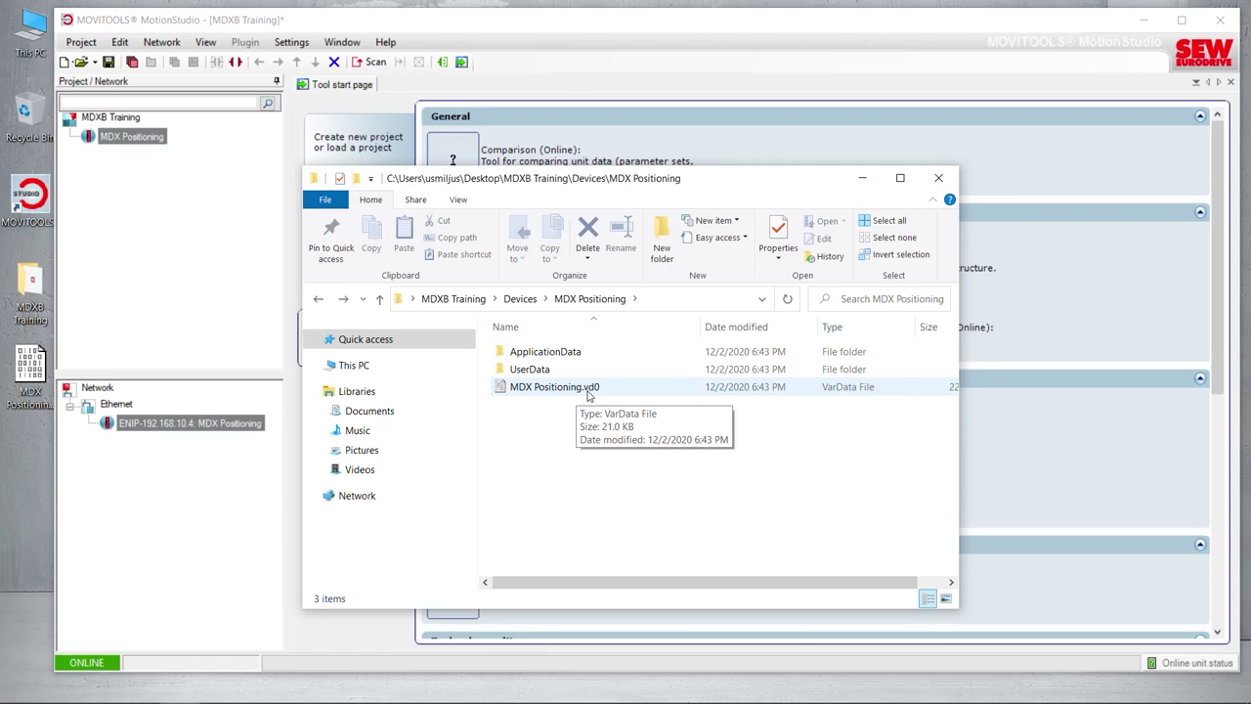
Return to the MDXB Training project folder and inspect the type and size of MDXB Training.sewproj.
{"action": "left_click", "coordinate": [318, 301]}
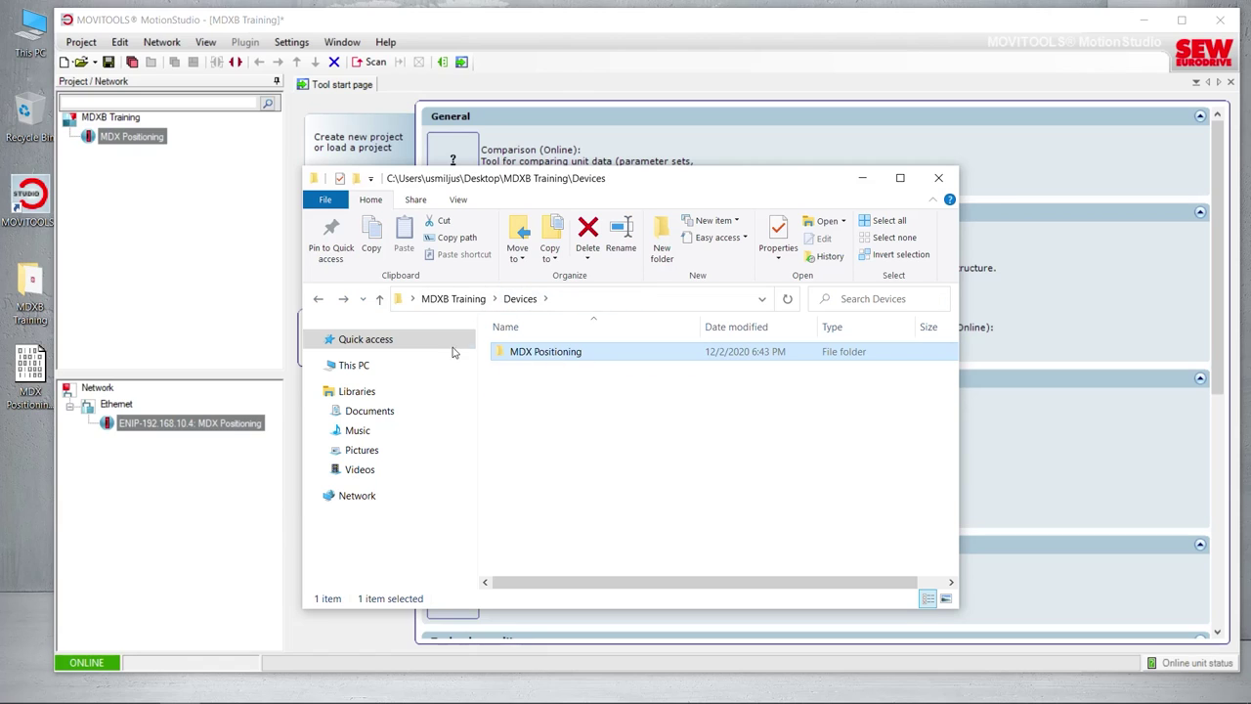
{"action": "left_click", "coordinate": [319, 301]}
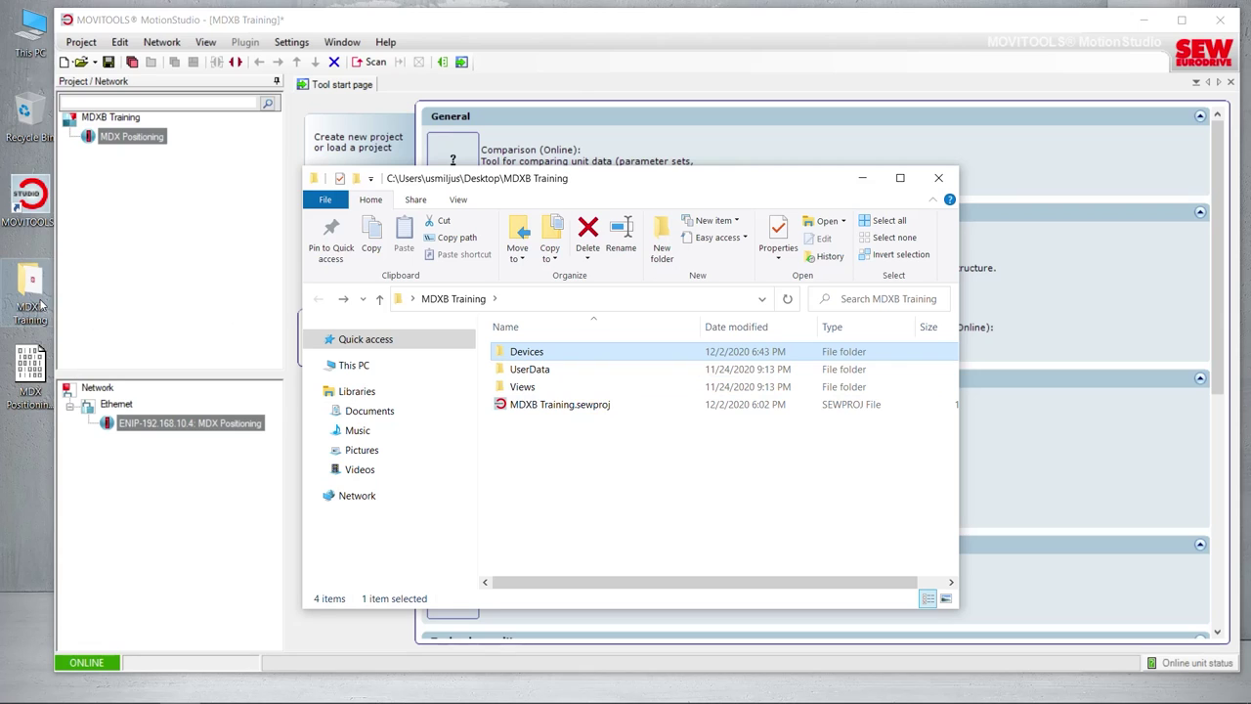
{"action": "left_click", "coordinate": [543, 409]}
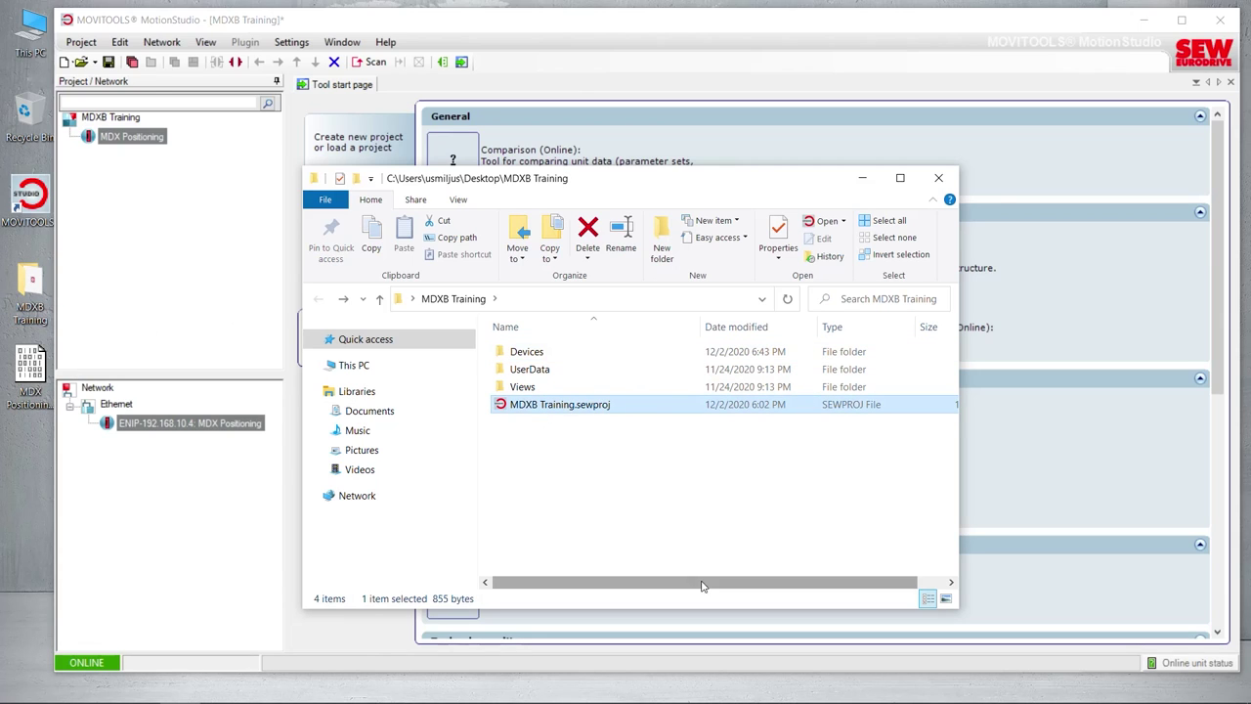
{"action": "left_click_drag", "start_coordinate": [701, 585], "coordinate": [765, 584]}
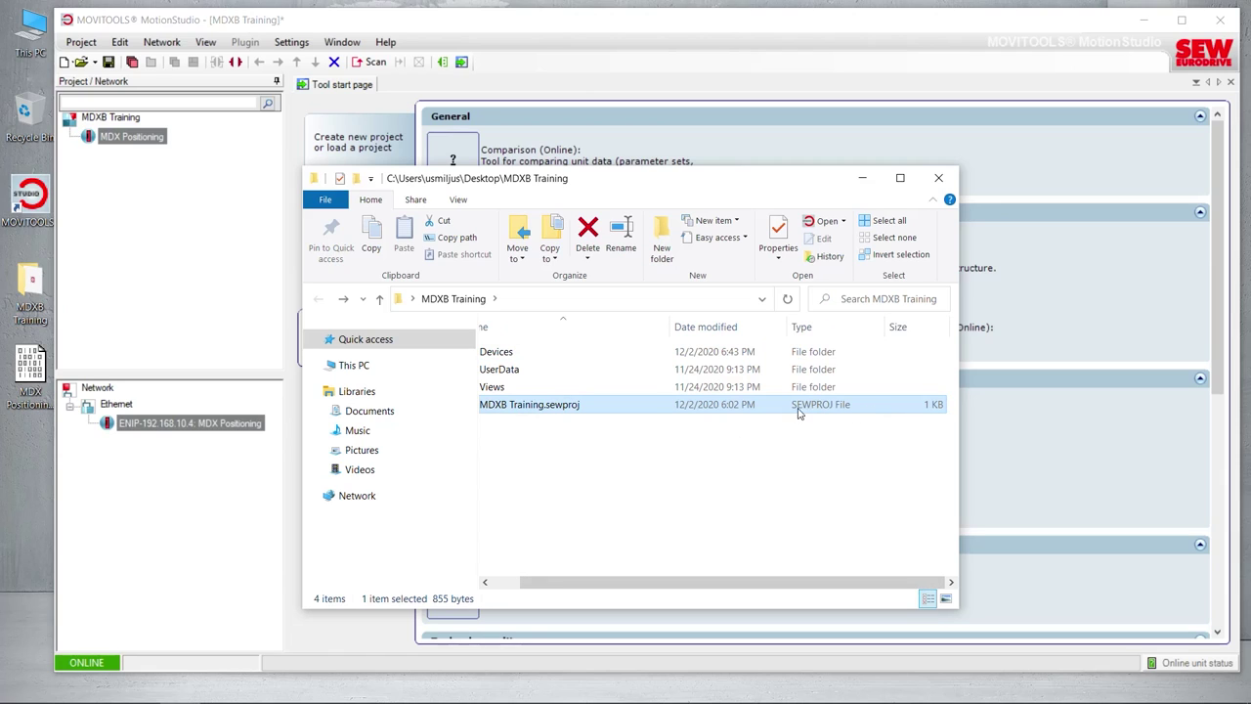
{"action": "left_click_drag", "start_coordinate": [639, 586], "coordinate": [559, 578]}
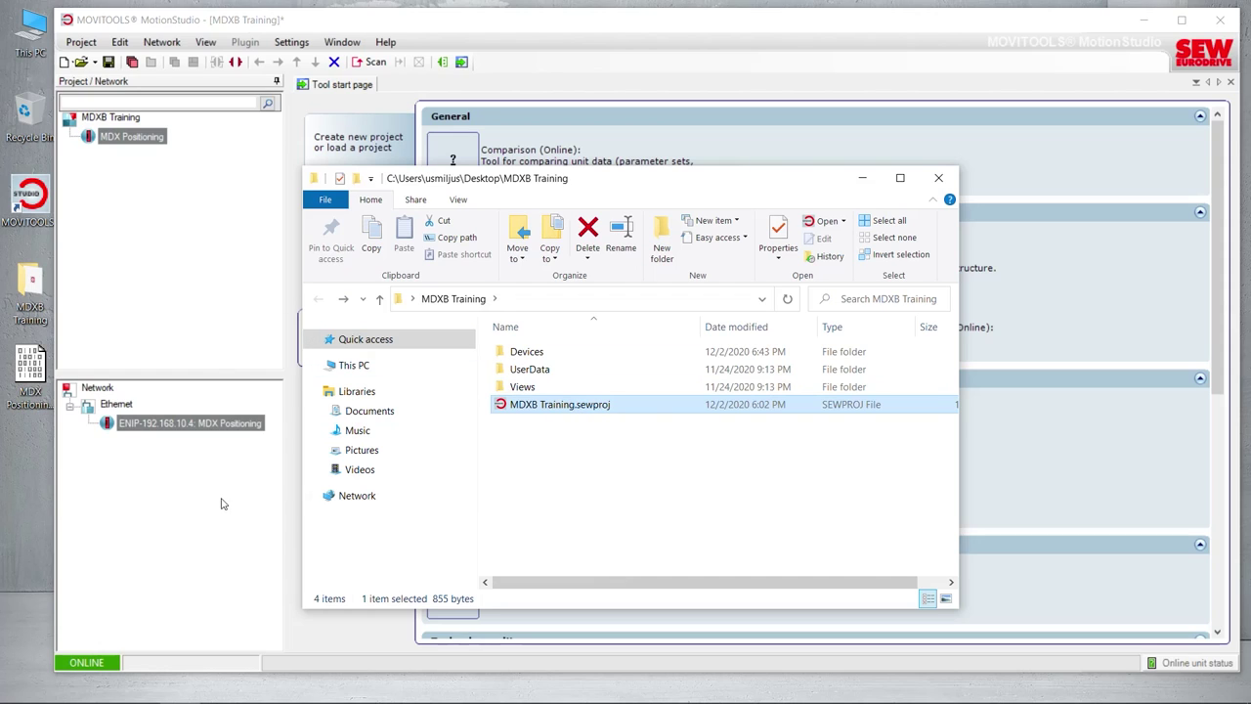
Browse back to Devices > MDX Positioning and select the MDX Positioning.vd0 parameter file.
{"action": "double_click", "coordinate": [528, 352]}
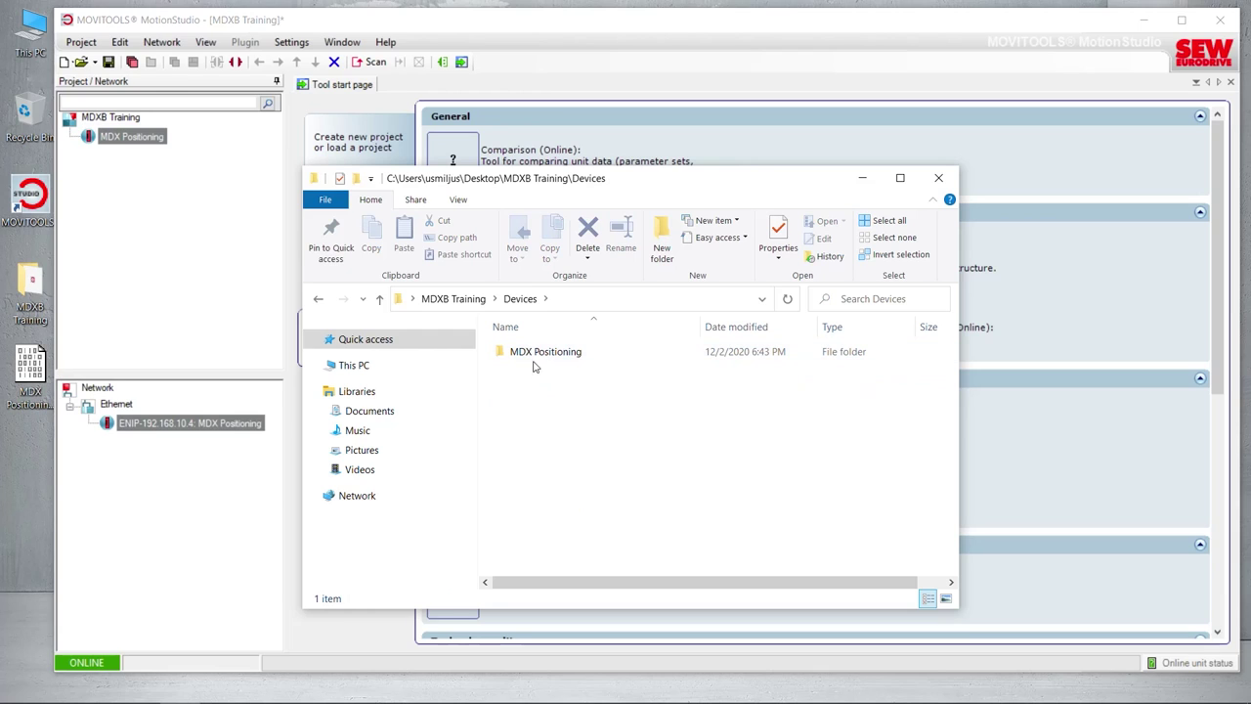
{"action": "double_click", "coordinate": [541, 357]}
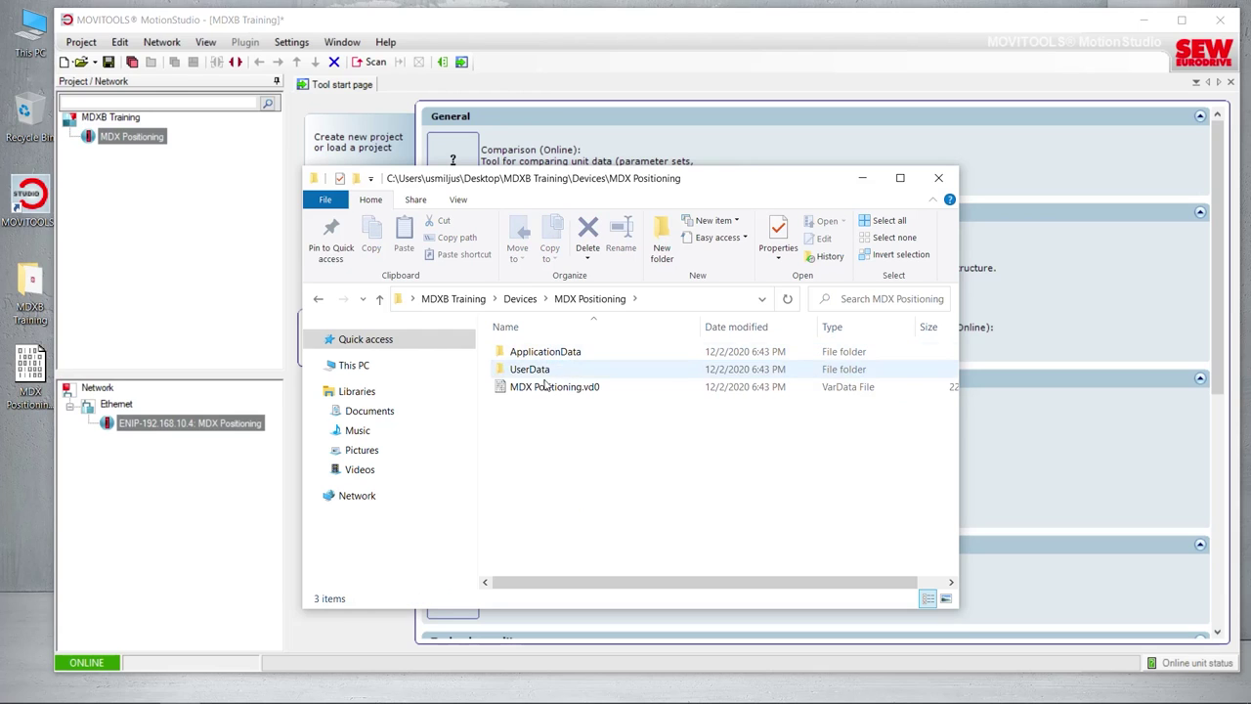
{"action": "left_click", "coordinate": [546, 389]}
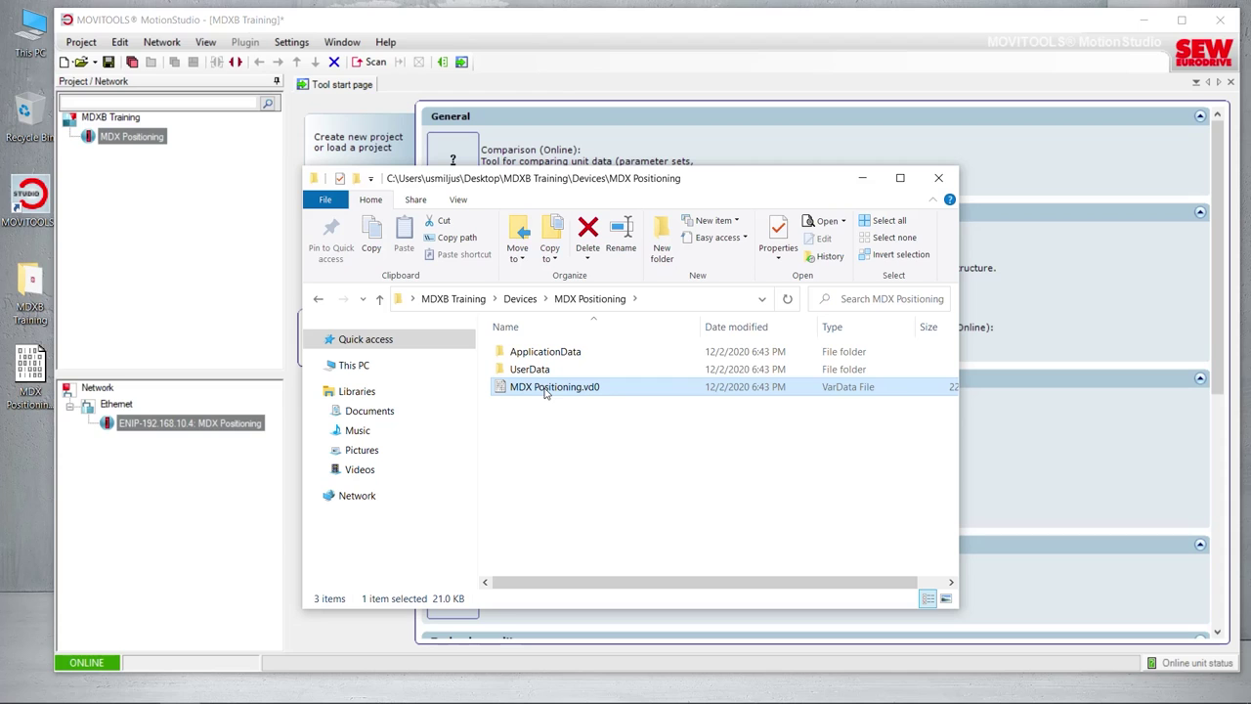
Switch to MOVITOOLS MotionStudio and open the online parameter tree of the MDX Positioning unit in the Ethernet network.
{"action": "left_click", "coordinate": [147, 139]}
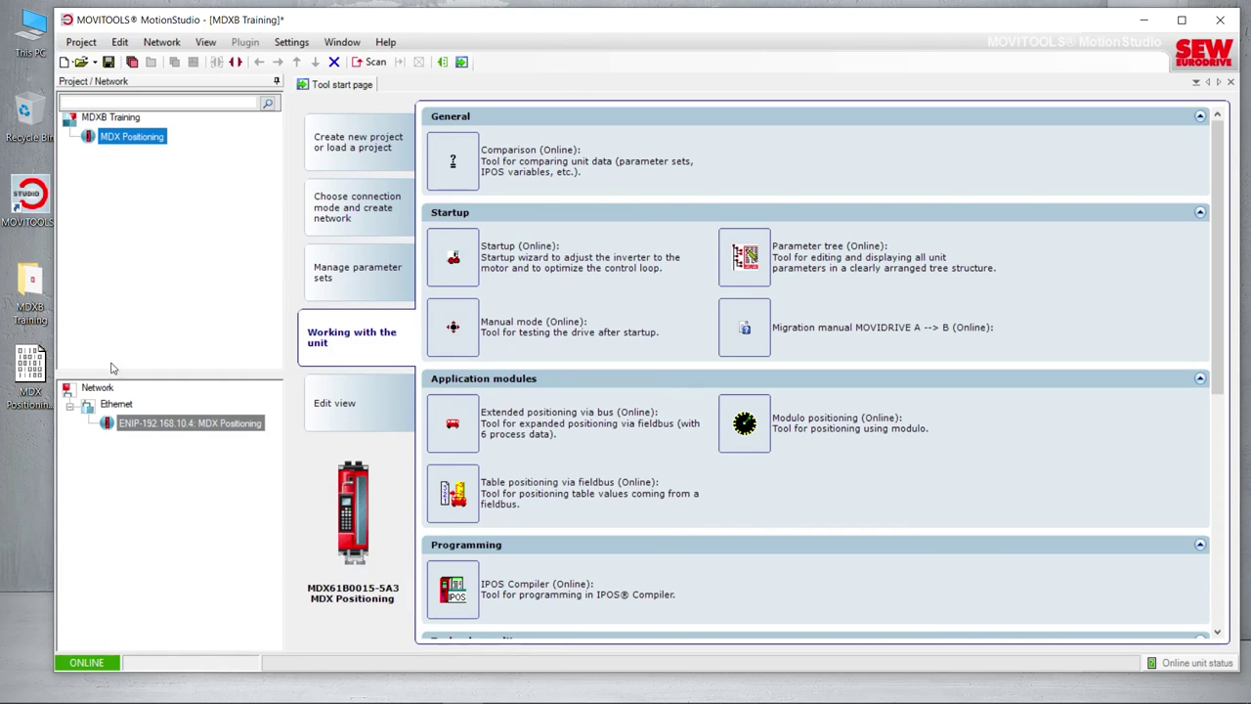
{"action": "left_click", "coordinate": [130, 426]}
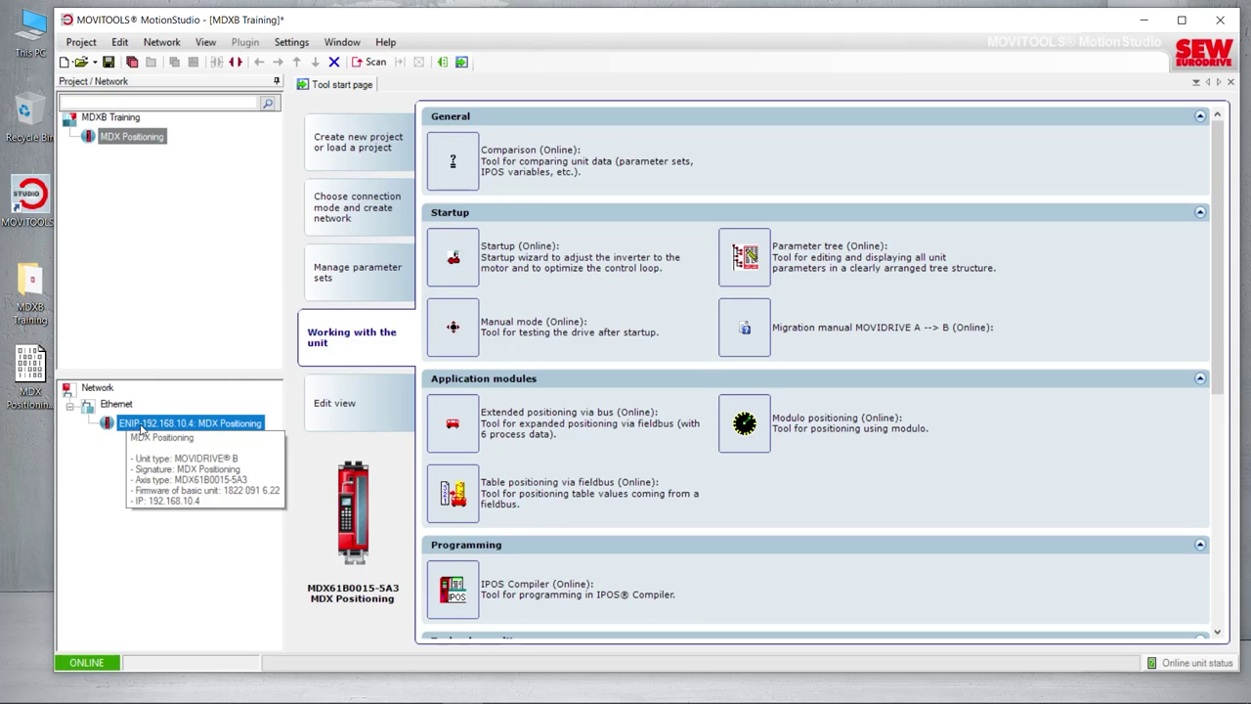
{"action": "right_click", "coordinate": [142, 430]}
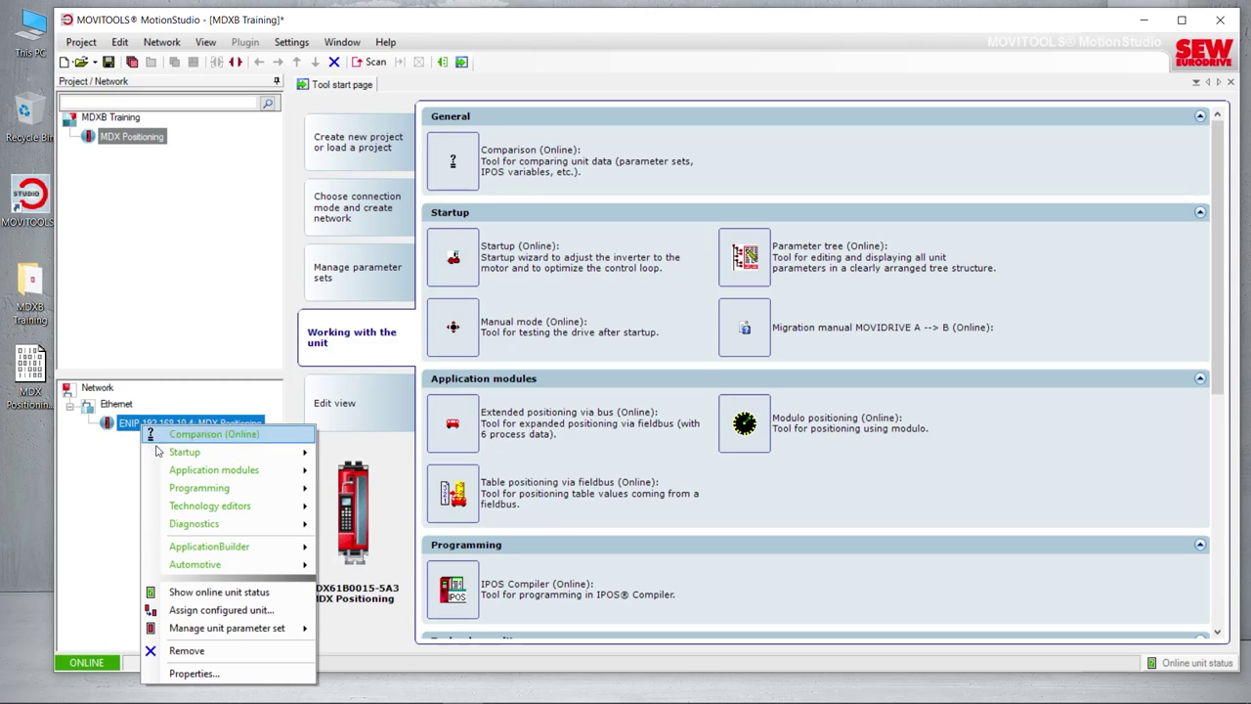
{"action": "mouse_move", "coordinate": [173, 456]}
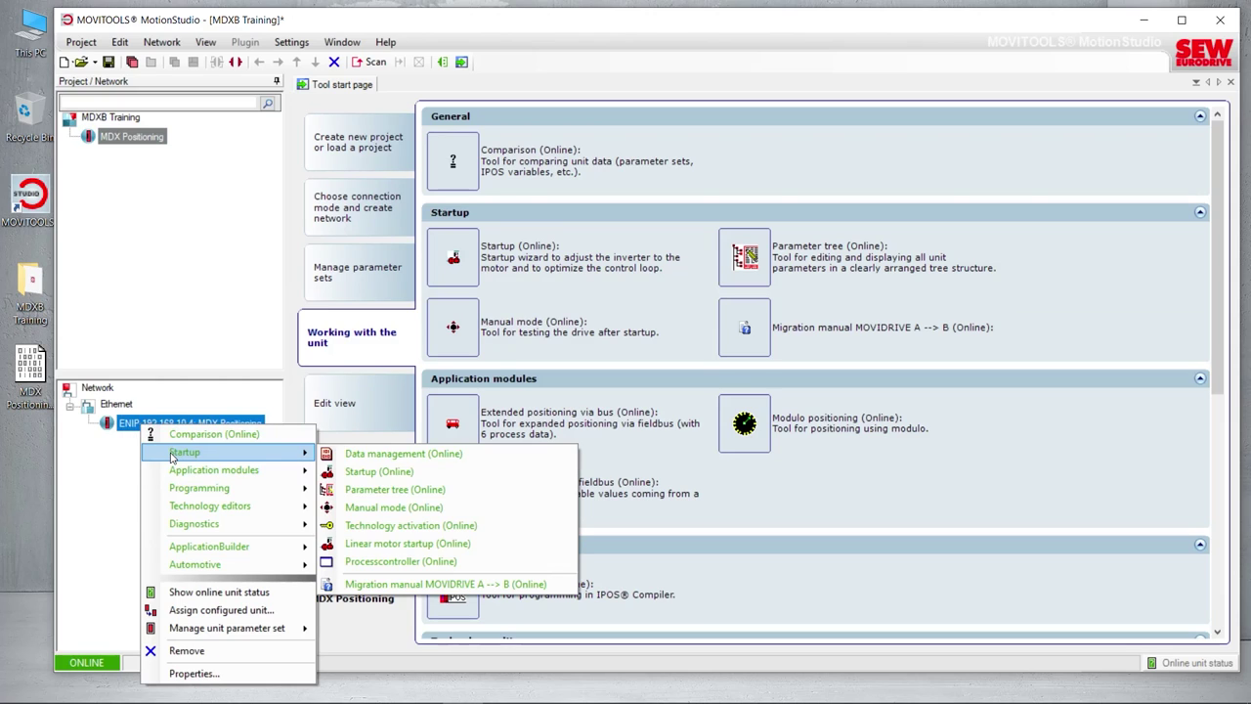
{"action": "left_click", "coordinate": [362, 490]}
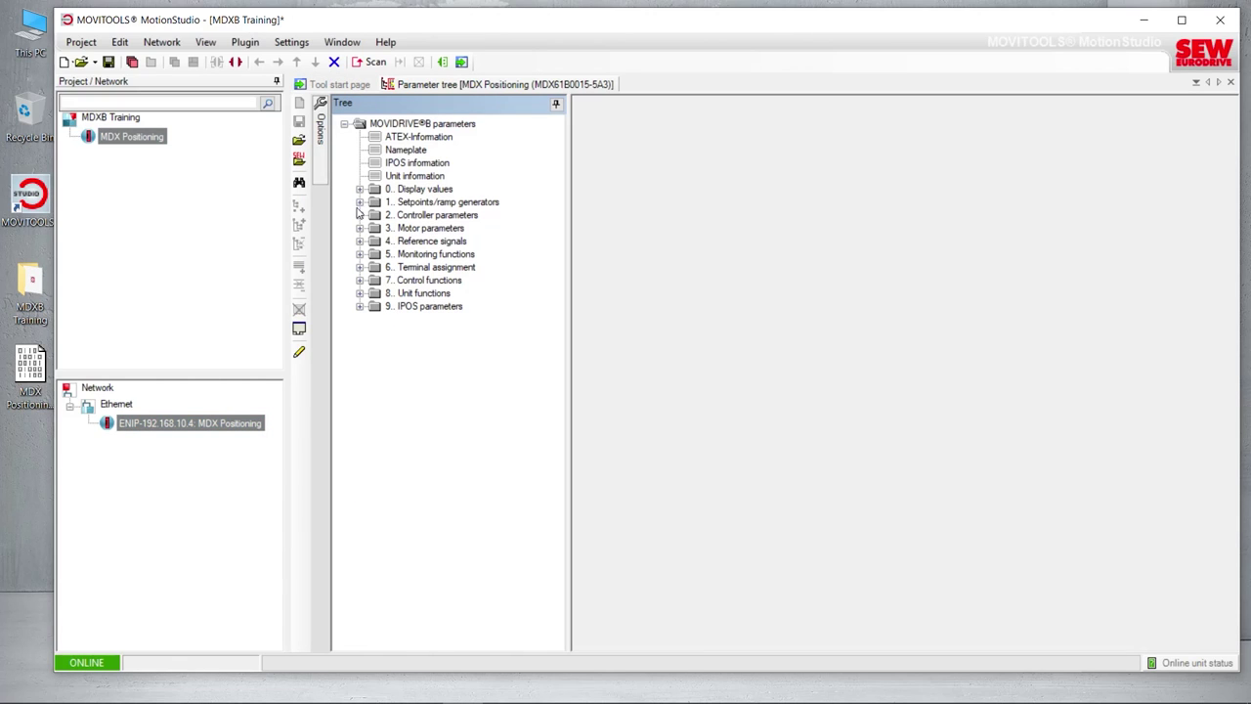
Set 603 Binary input DI04 to CW/stop in the basic unit's binary inputs, and close the parameter tree.
{"action": "left_click", "coordinate": [360, 267]}
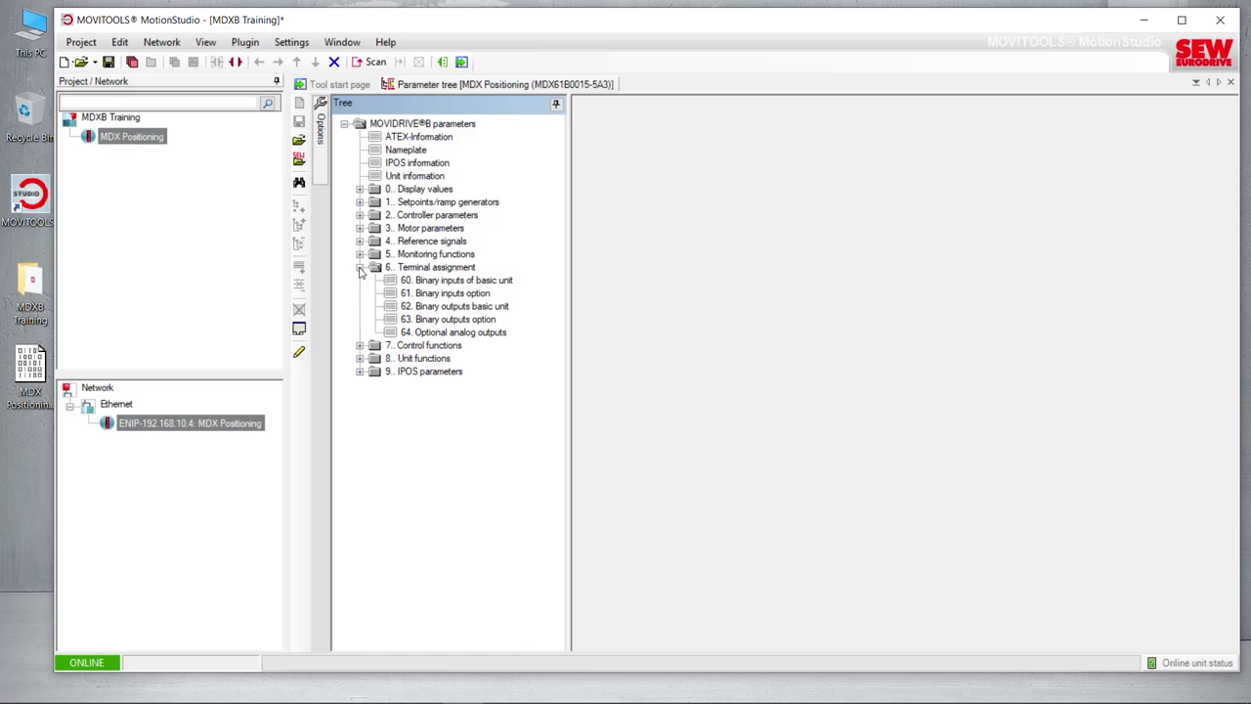
{"action": "left_click", "coordinate": [428, 283]}
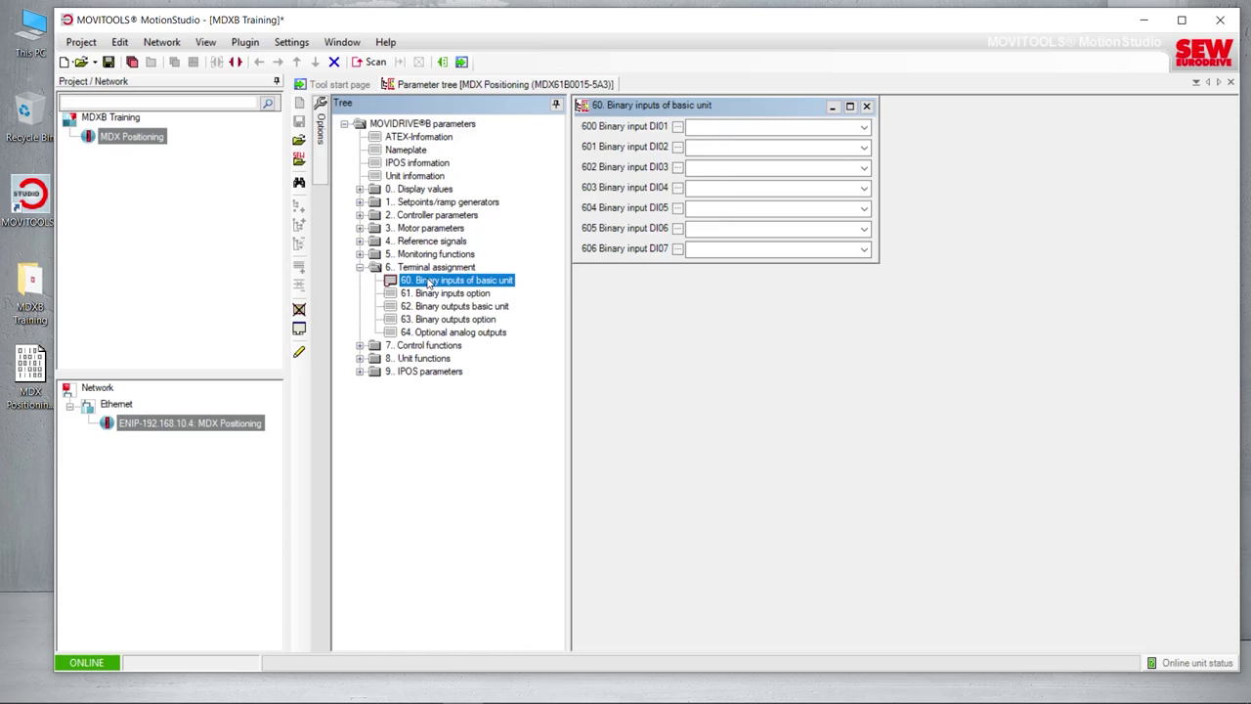
{"action": "left_click", "coordinate": [807, 188]}
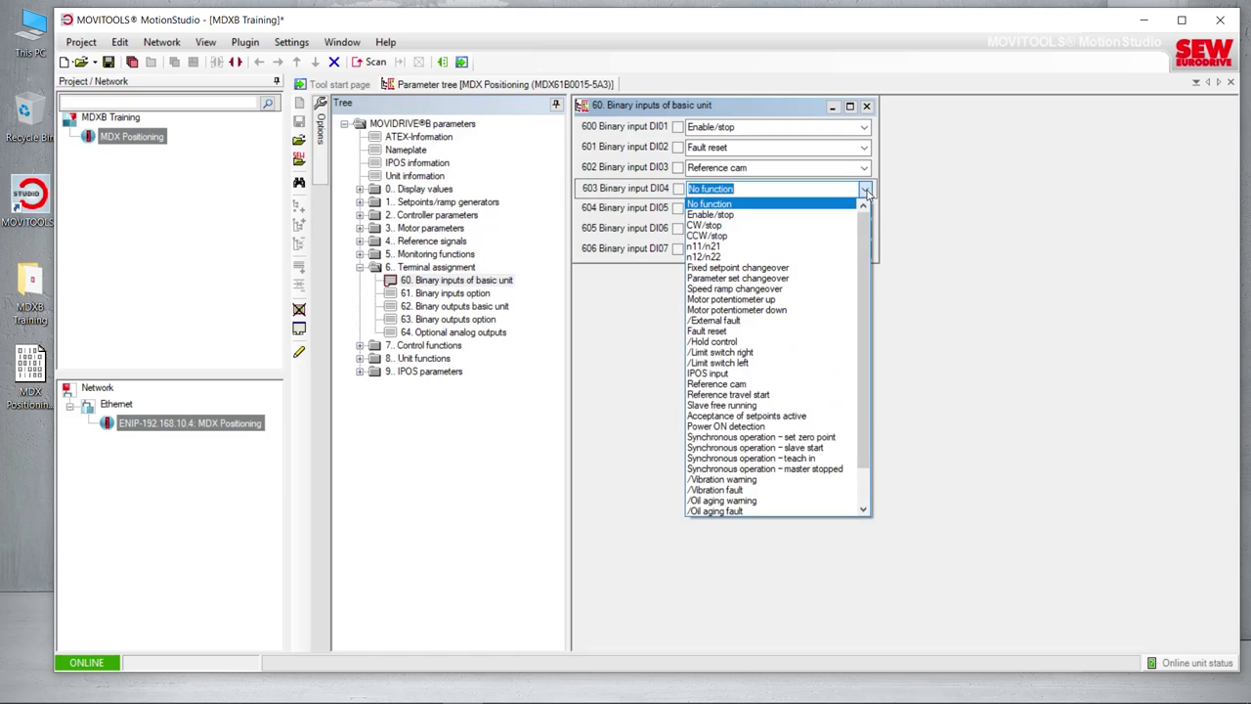
{"action": "left_click", "coordinate": [805, 226]}
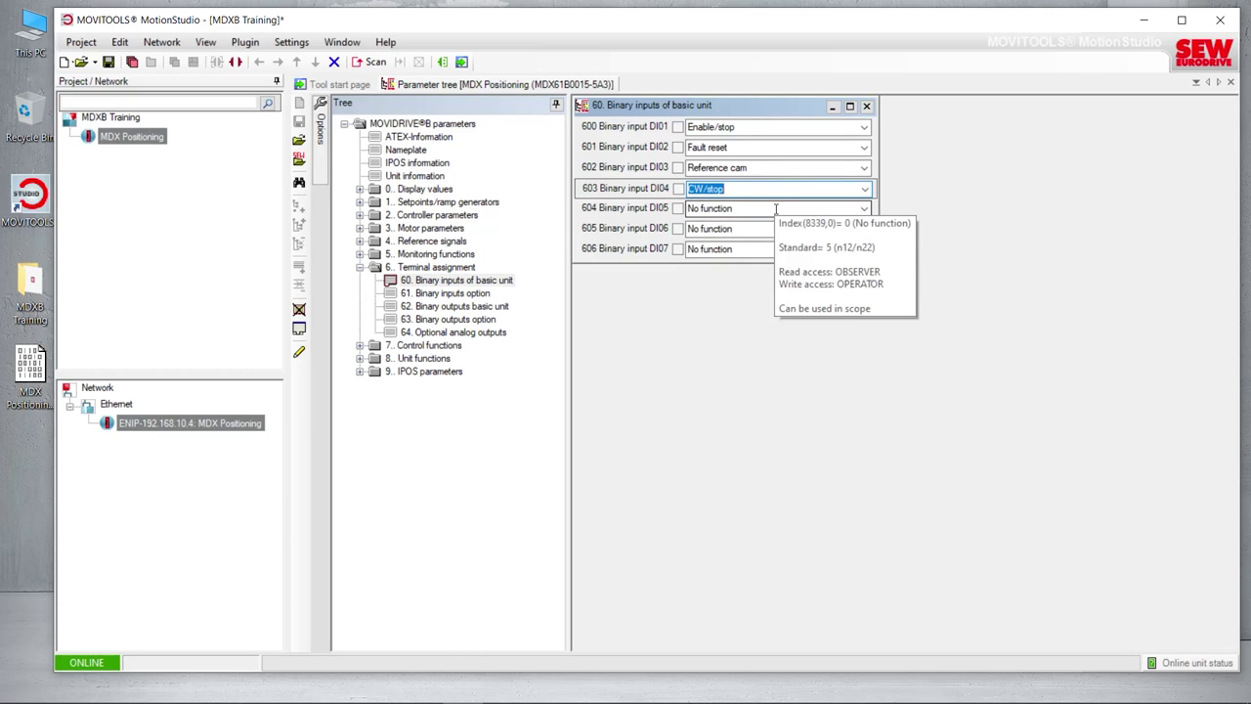
{"action": "left_click", "coordinate": [866, 106]}
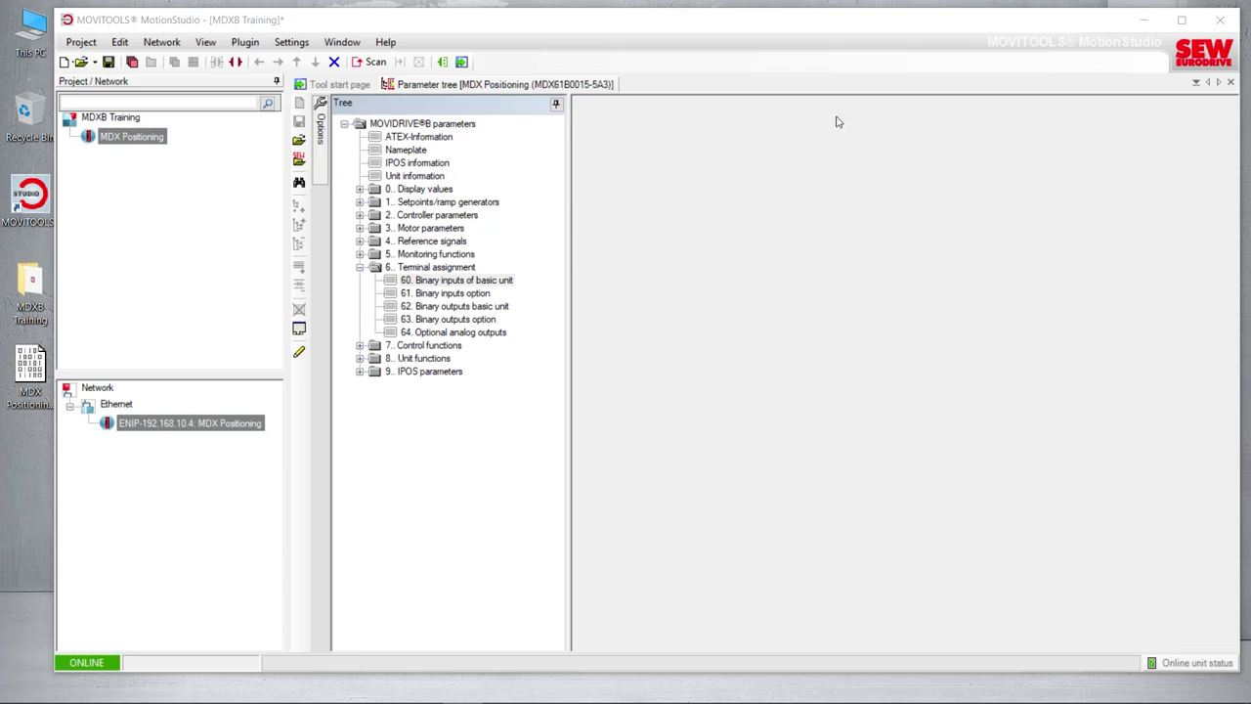
{"action": "left_click", "coordinate": [1229, 82]}
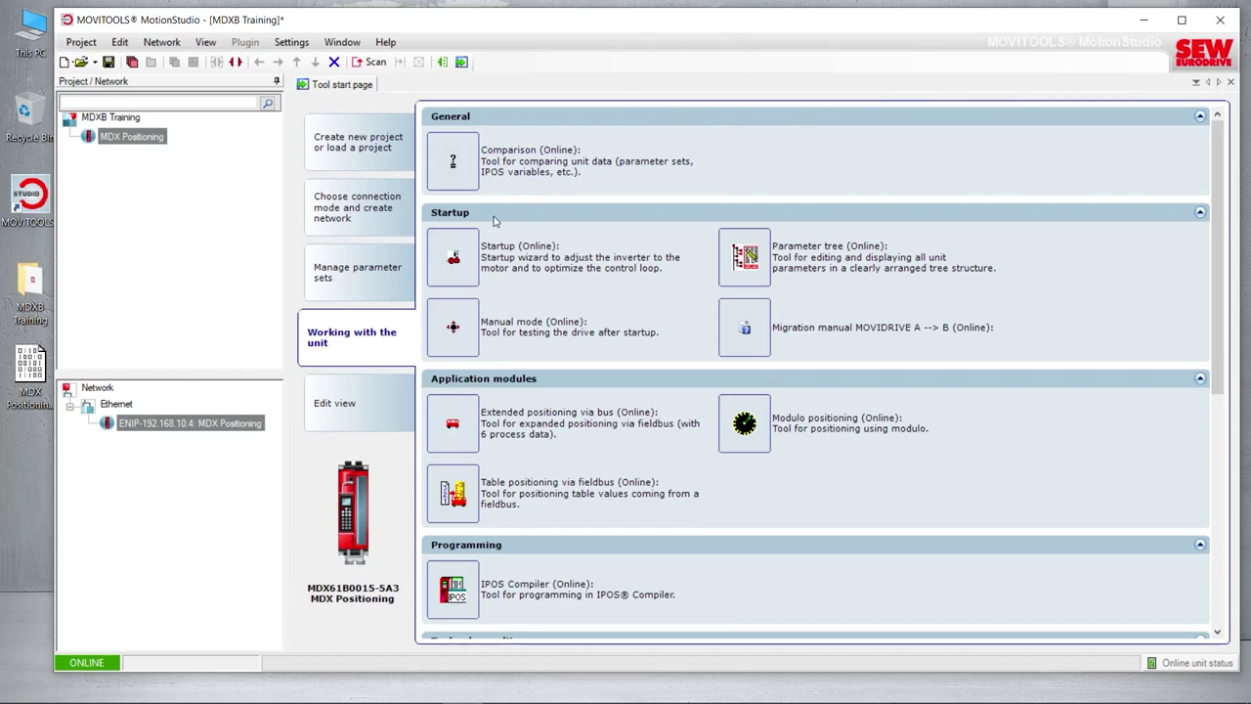
Switch the project to offline mode and open the offline parameter tree of the project's MDX Positioning unit.
{"action": "mouse_move", "coordinate": [181, 425]}
{"action": "left_click", "coordinate": [235, 62]}
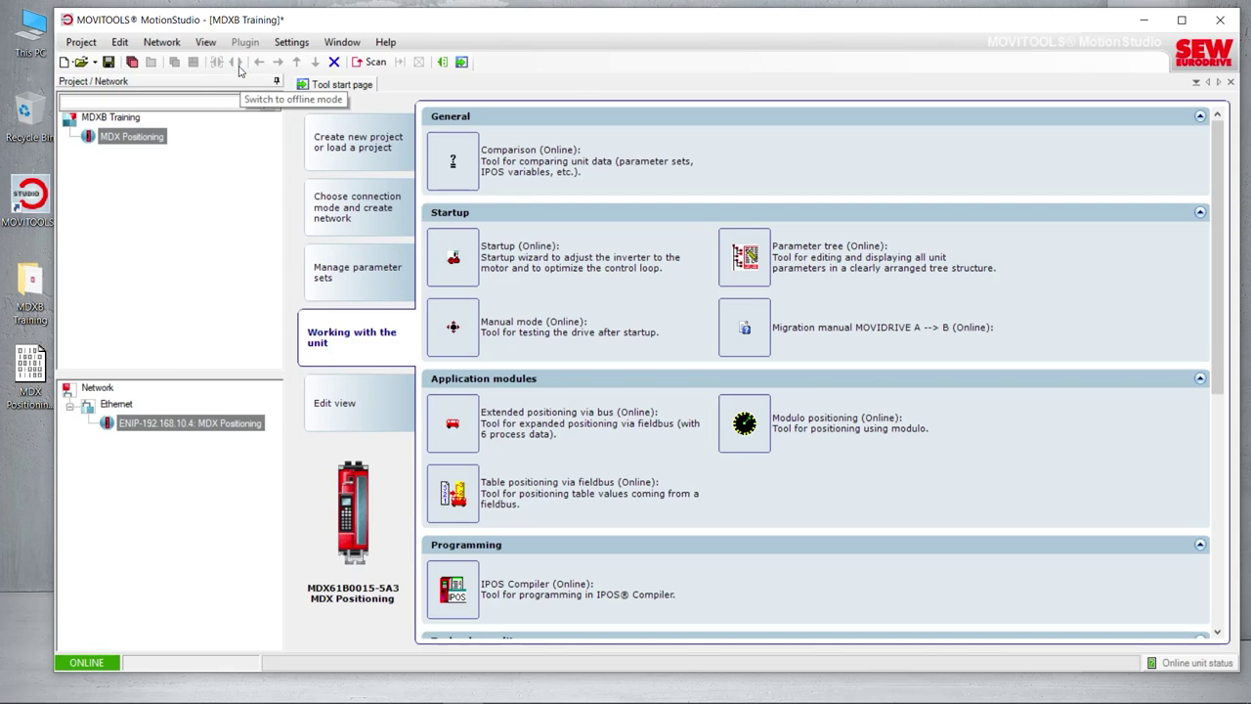
{"action": "left_click", "coordinate": [134, 139]}
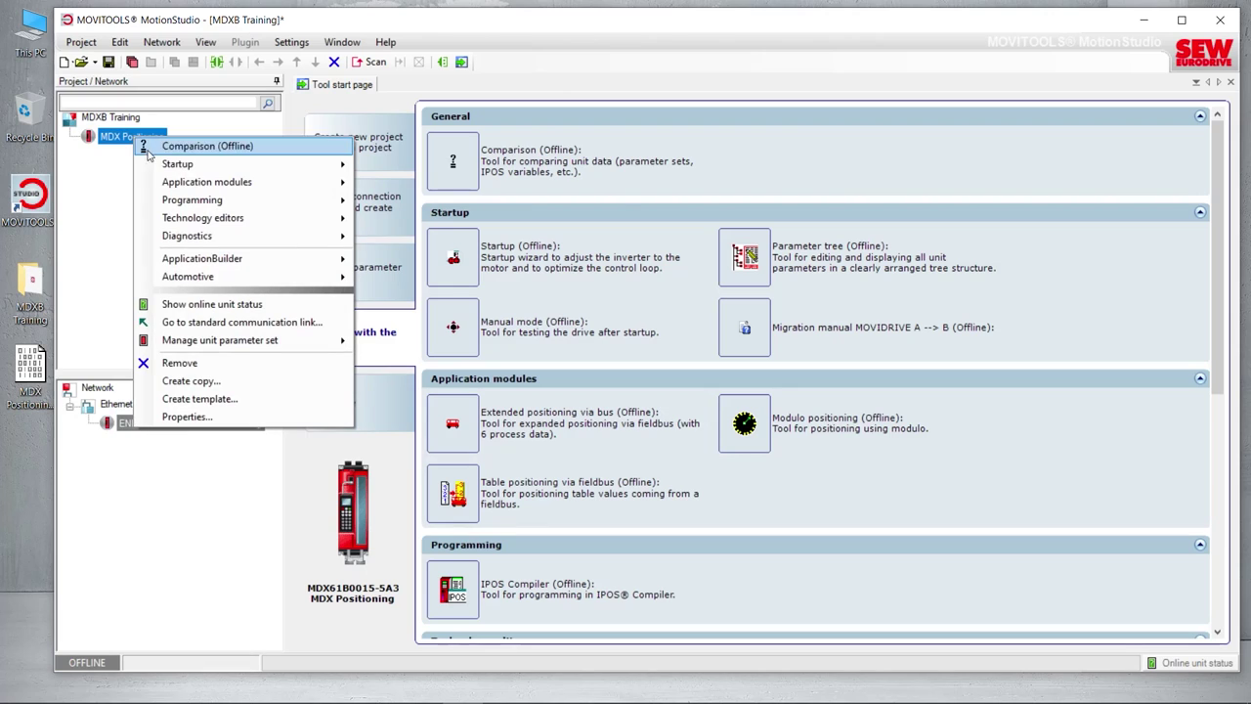
{"action": "mouse_move", "coordinate": [222, 166]}
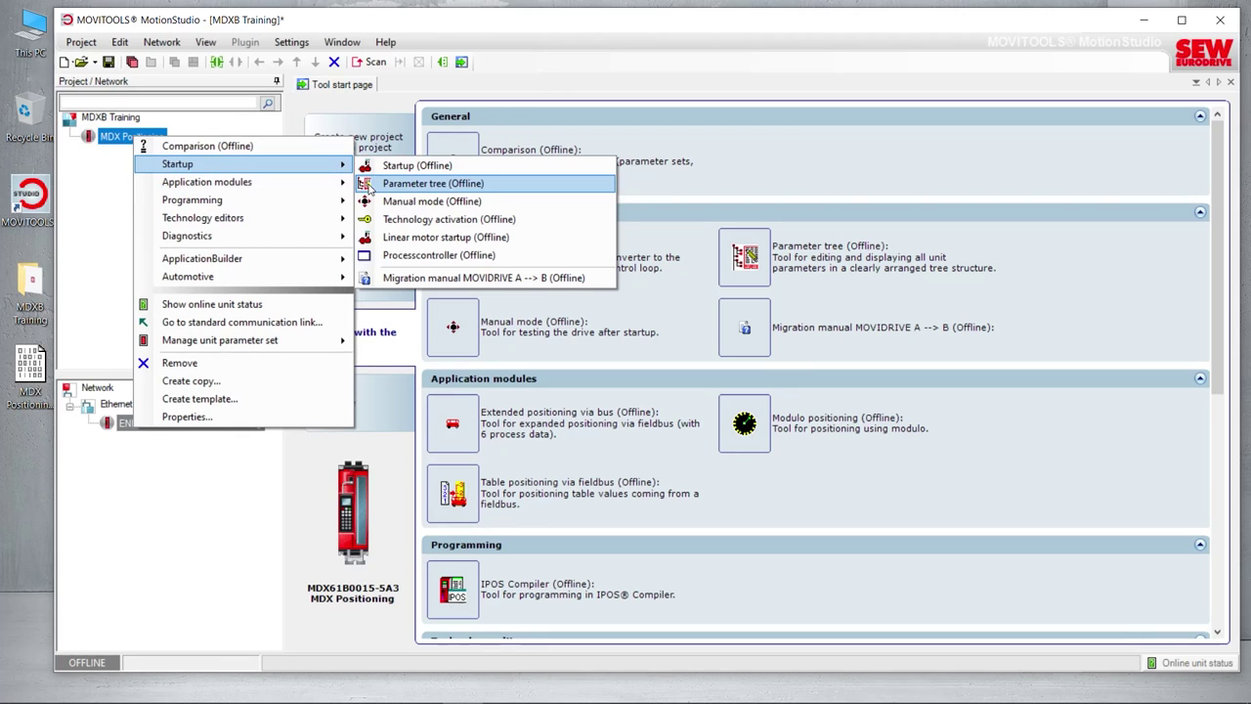
{"action": "left_click", "coordinate": [368, 185]}
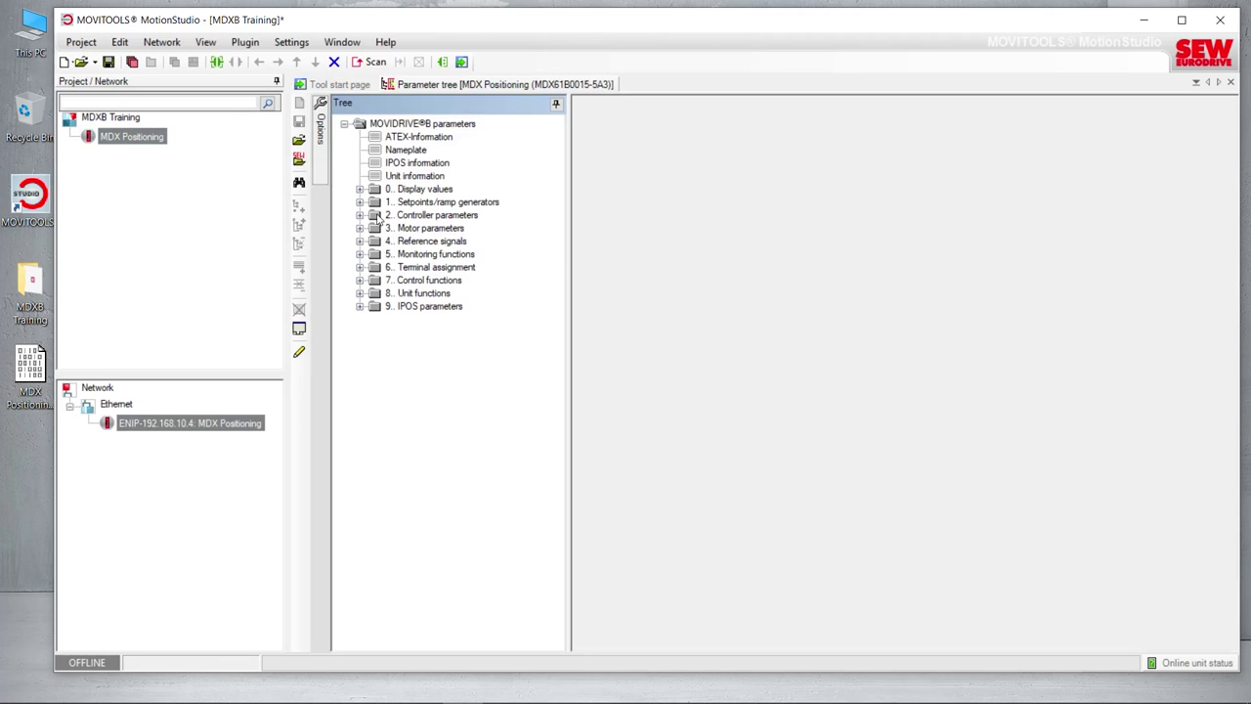
Open 60. Binary inputs of basic unit under Terminal assignment and check the offline setting of 603 Binary input DI04.
{"action": "left_click", "coordinate": [359, 280]}
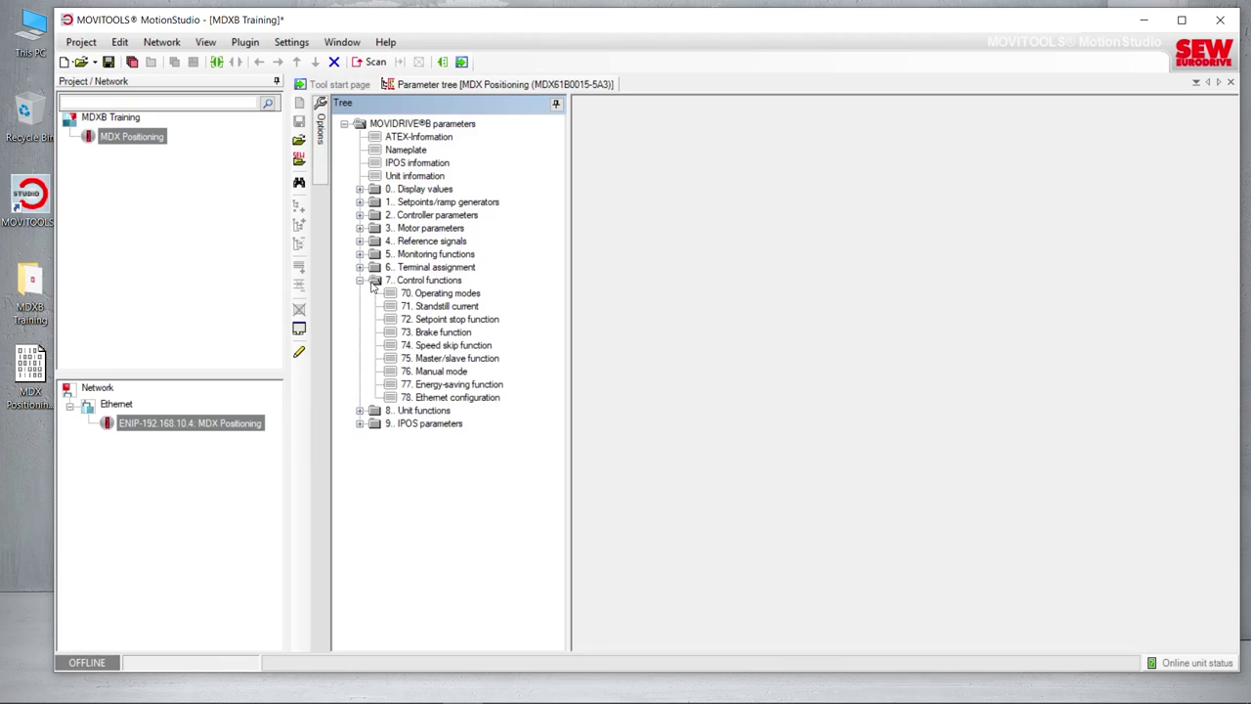
{"action": "left_click", "coordinate": [360, 281]}
{"action": "left_click", "coordinate": [360, 267]}
{"action": "left_click", "coordinate": [459, 279]}
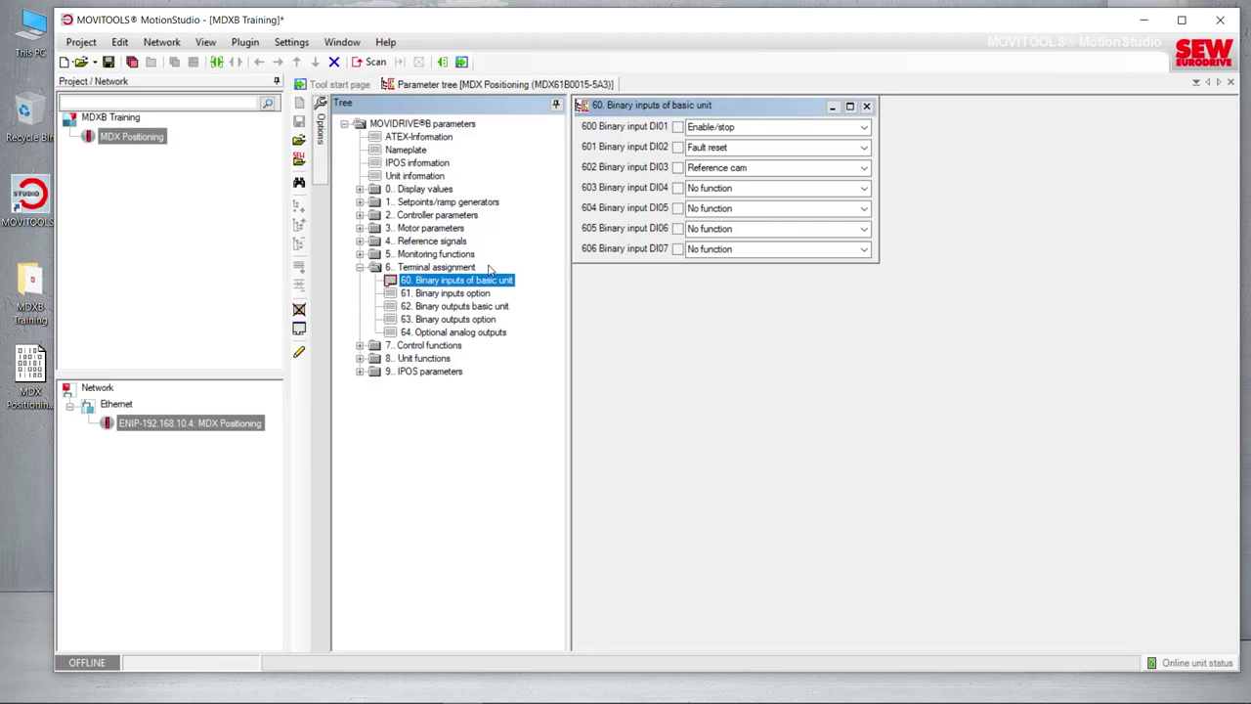
{"action": "left_click", "coordinate": [732, 189]}
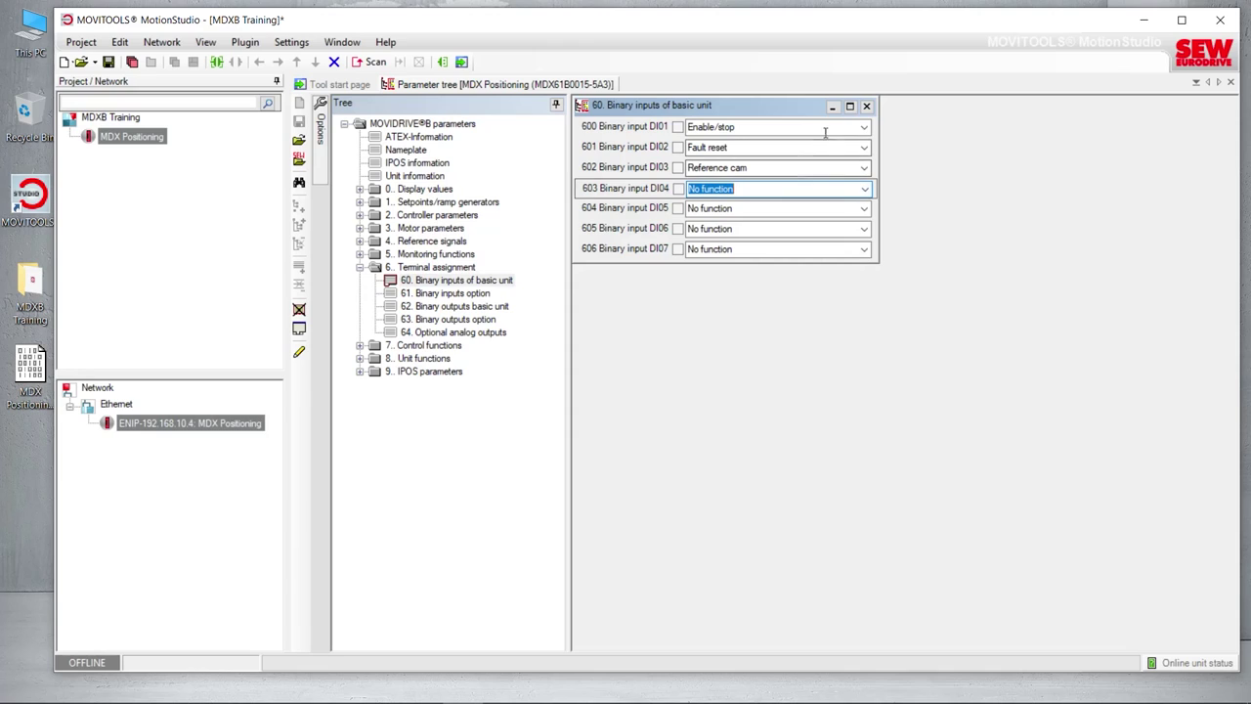
Close the binary input parameters and the offline parameter tree, and return the project to online mode.
{"action": "left_click", "coordinate": [865, 106]}
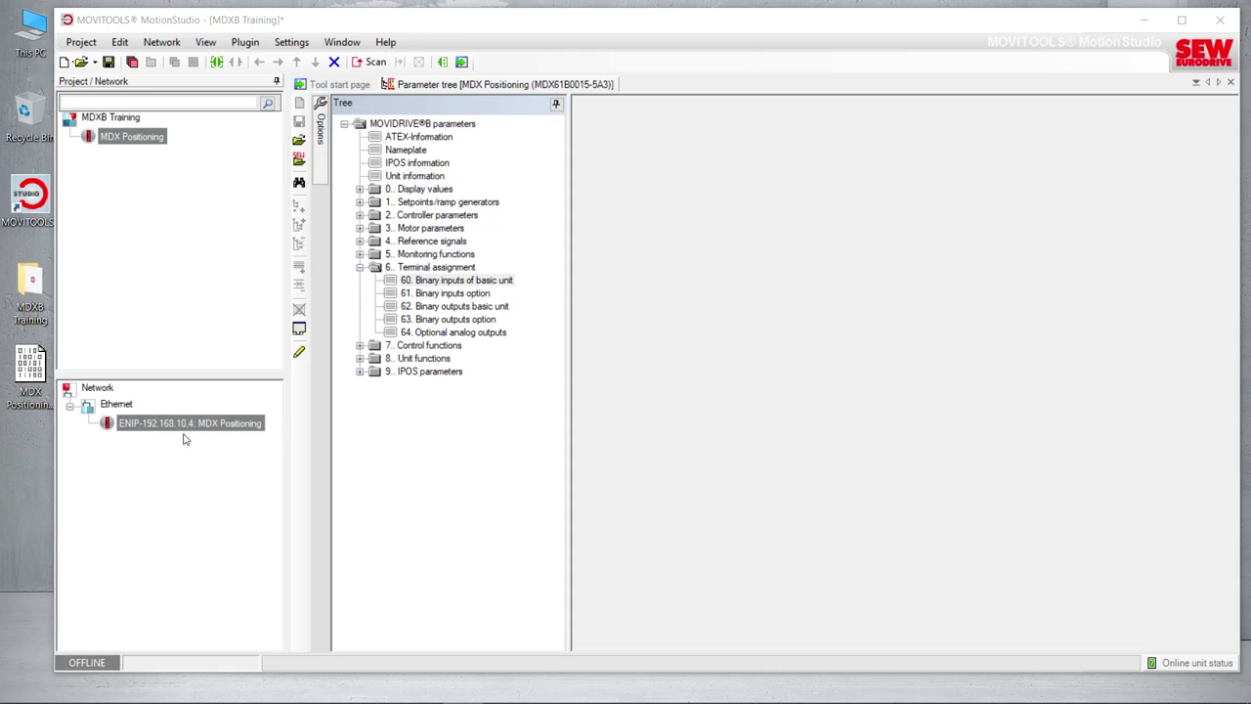
{"action": "left_click", "coordinate": [359, 267]}
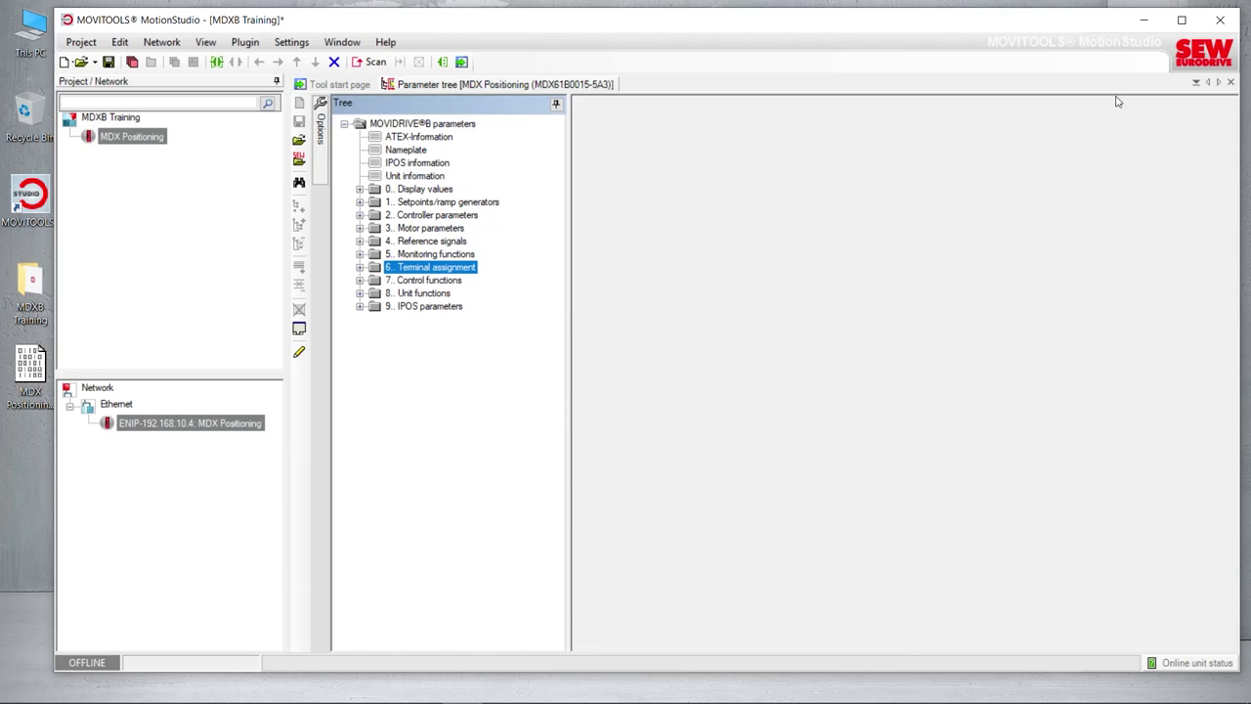
{"action": "left_click", "coordinate": [1230, 82]}
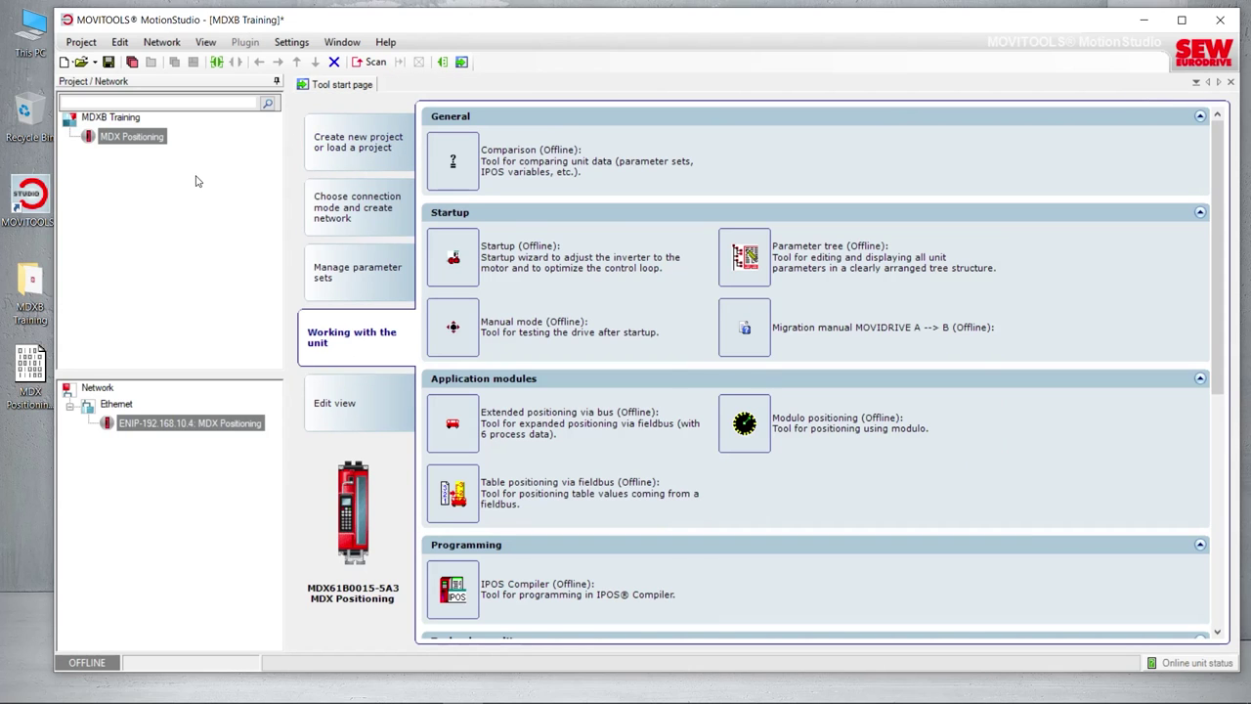
{"action": "mouse_move", "coordinate": [162, 418]}
{"action": "left_click", "coordinate": [210, 65]}
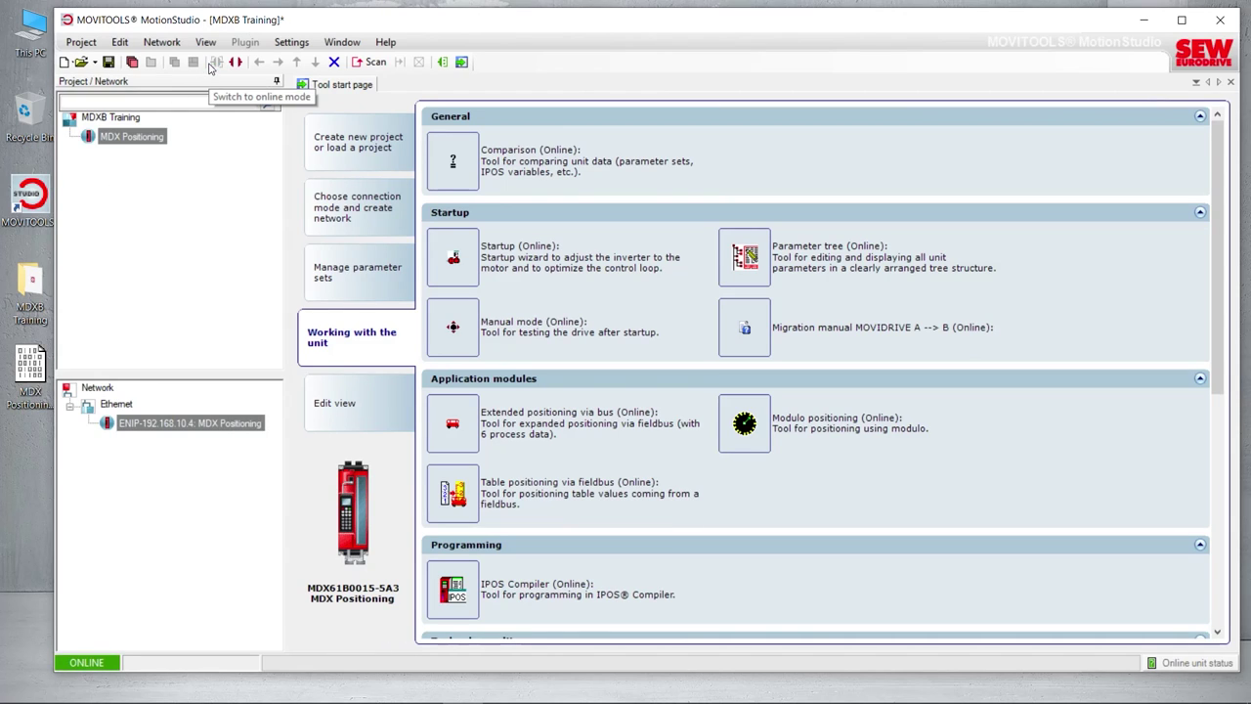
Upload the parameter set of MDX Positioning from the Ethernet network's units to the PC.
{"action": "mouse_move", "coordinate": [166, 422]}
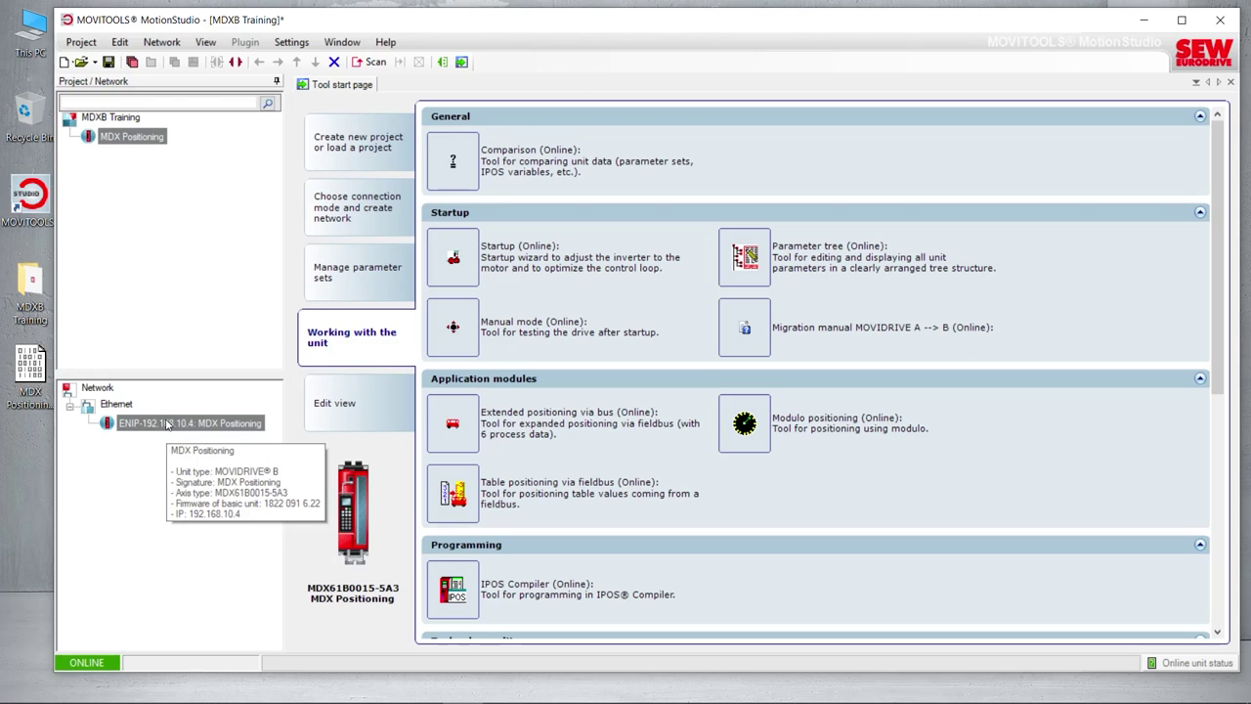
{"action": "left_click", "coordinate": [166, 423]}
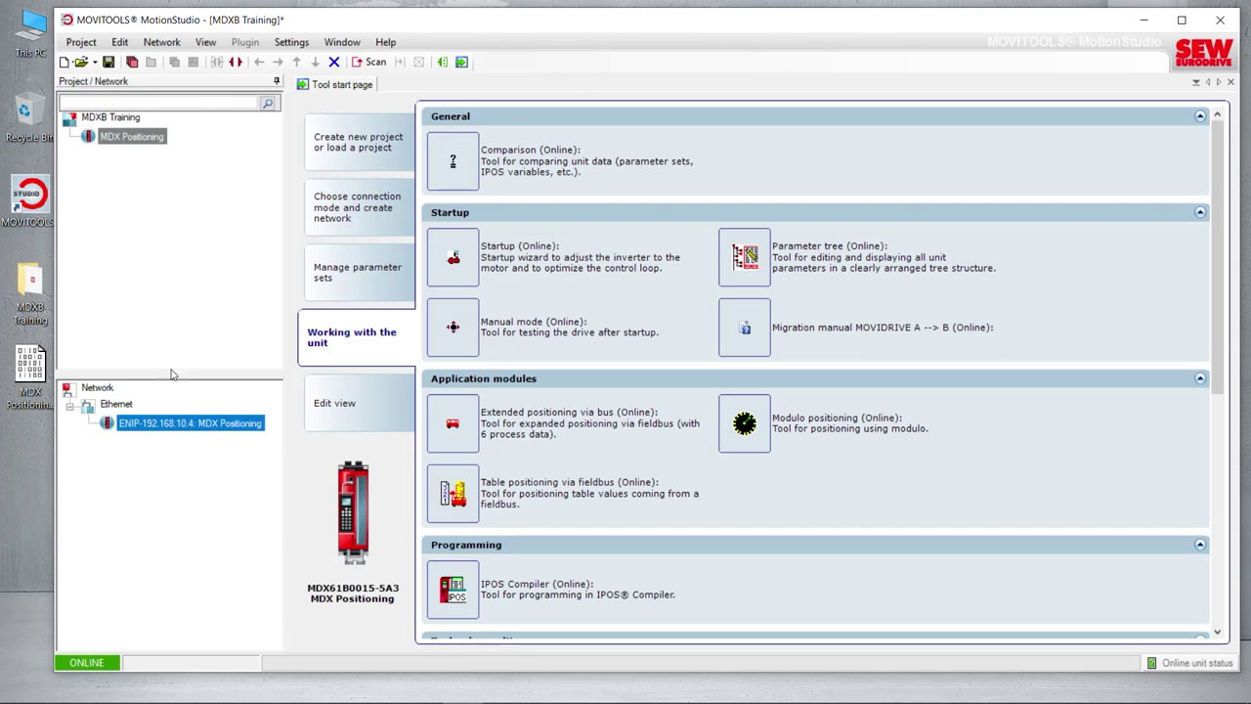
{"action": "left_click", "coordinate": [127, 136]}
{"action": "left_click", "coordinate": [170, 426]}
{"action": "left_click", "coordinate": [116, 405]}
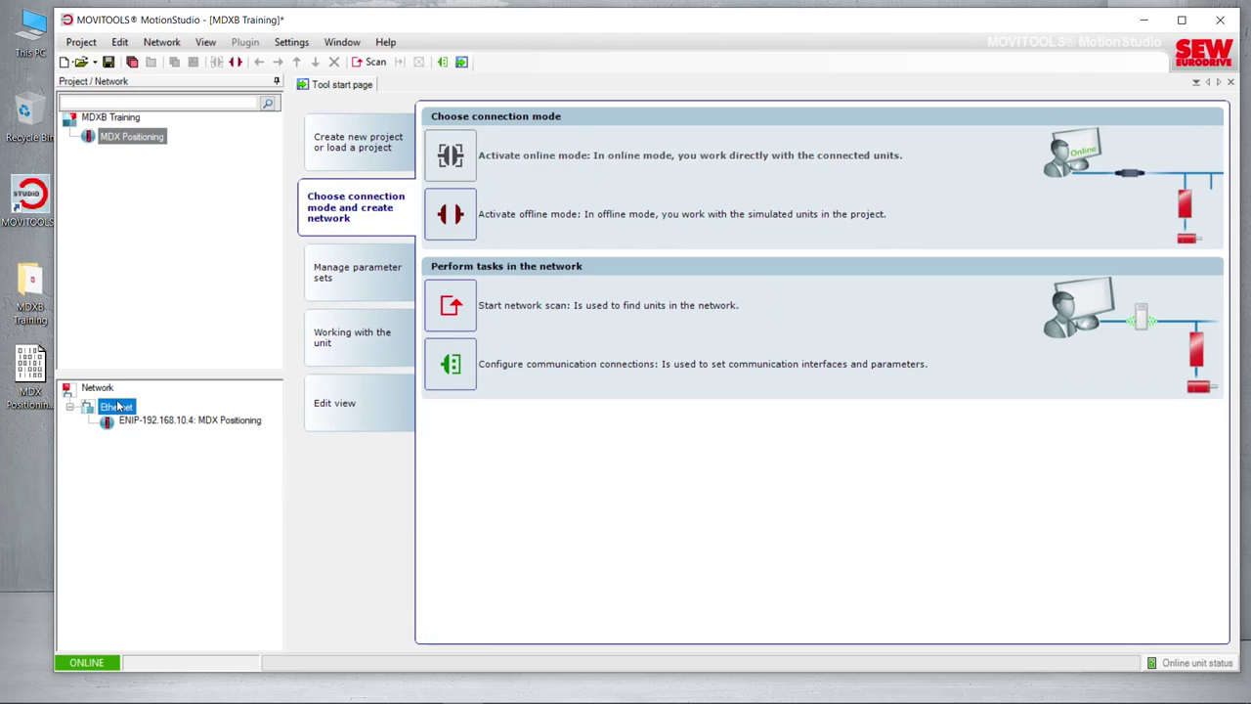
{"action": "right_click", "coordinate": [117, 405]}
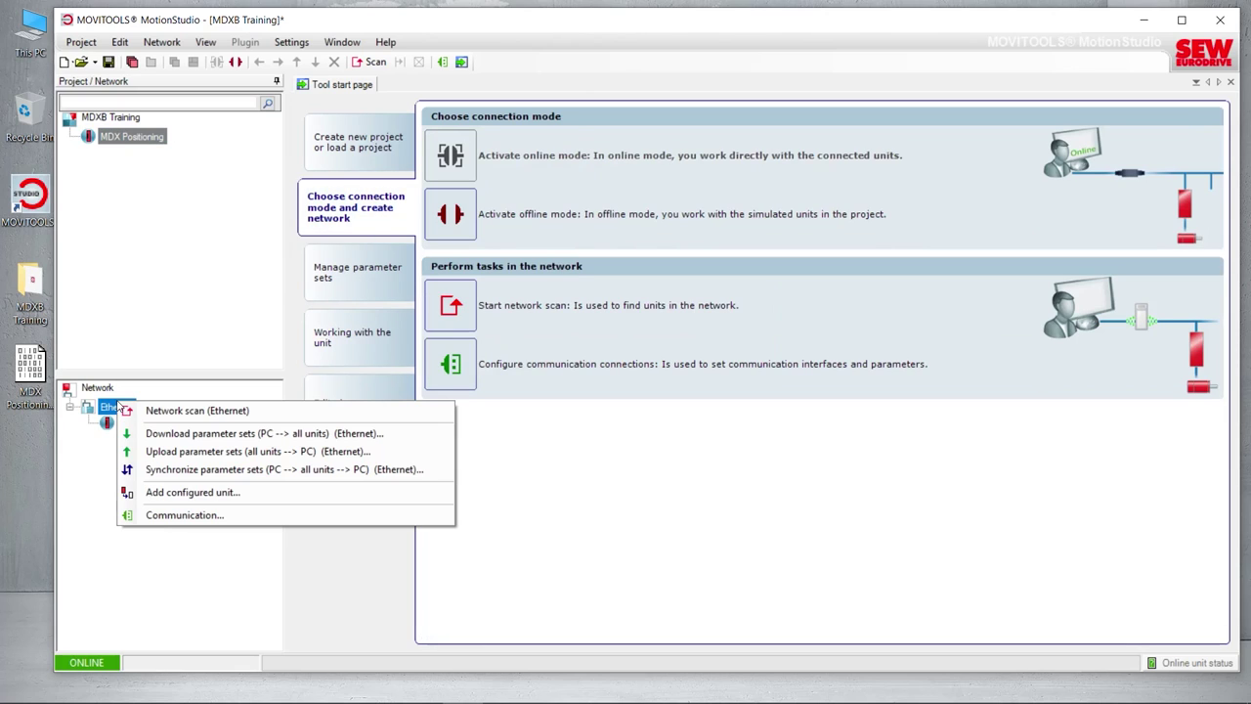
{"action": "left_click", "coordinate": [160, 451]}
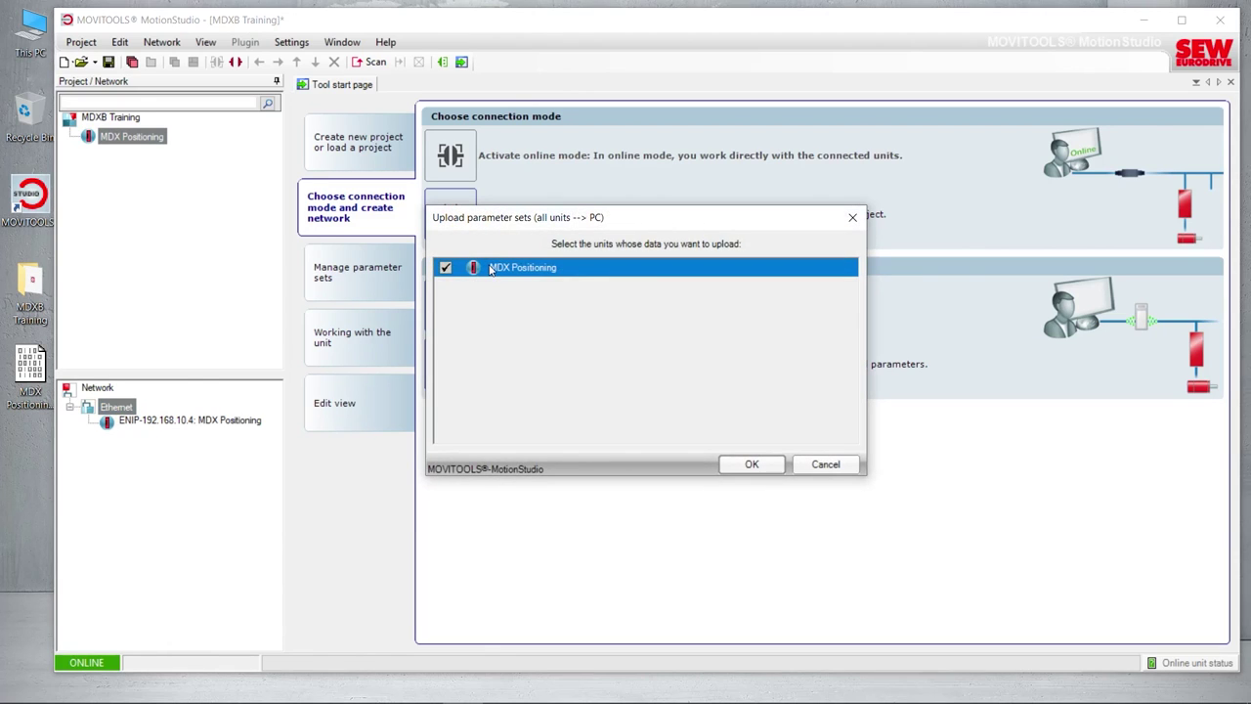
{"action": "left_click", "coordinate": [750, 465]}
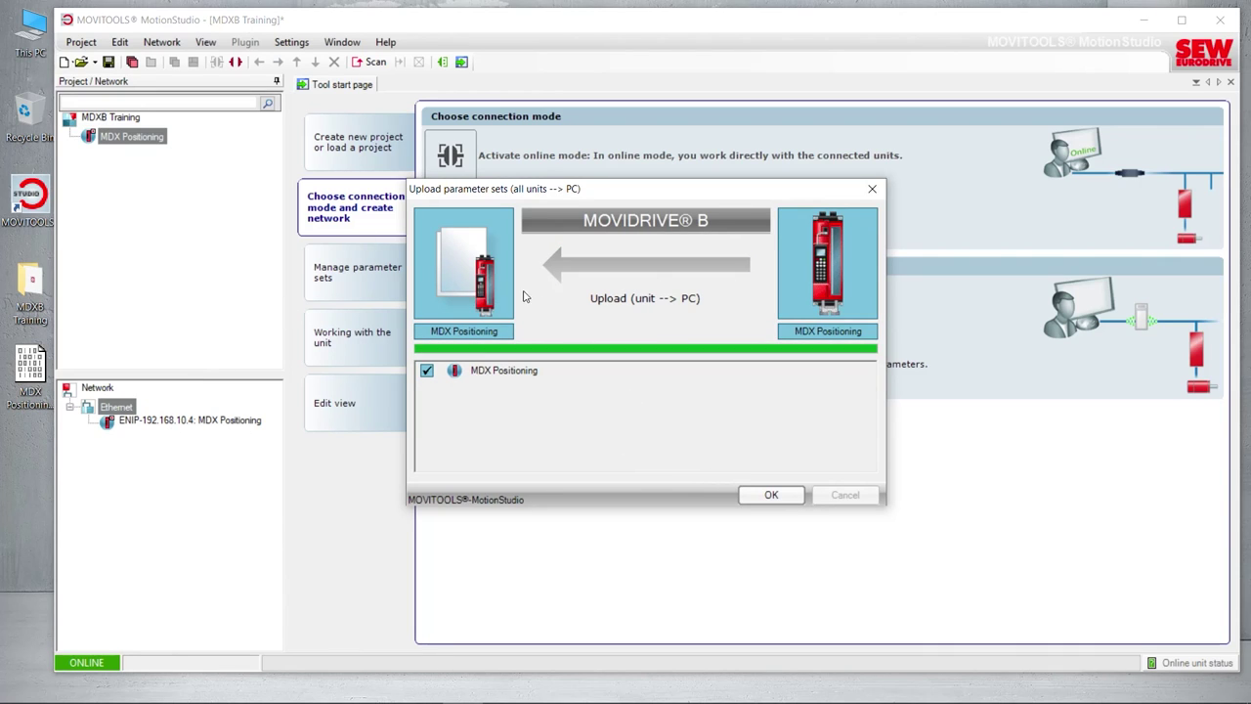
{"action": "left_click", "coordinate": [762, 498]}
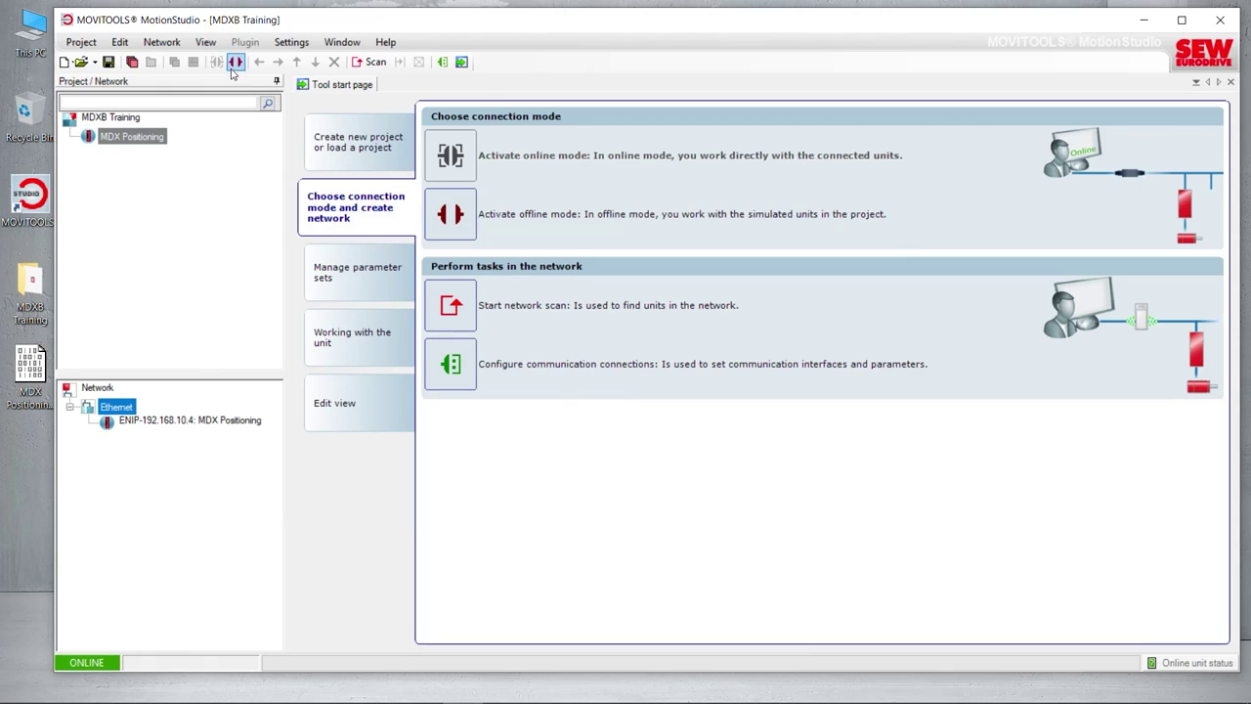
Switch to offline mode and check 603 Binary input DI04 under 60. Binary inputs of basic unit in MDX Positioning's offline parameter tree.
{"action": "left_click", "coordinate": [127, 139]}
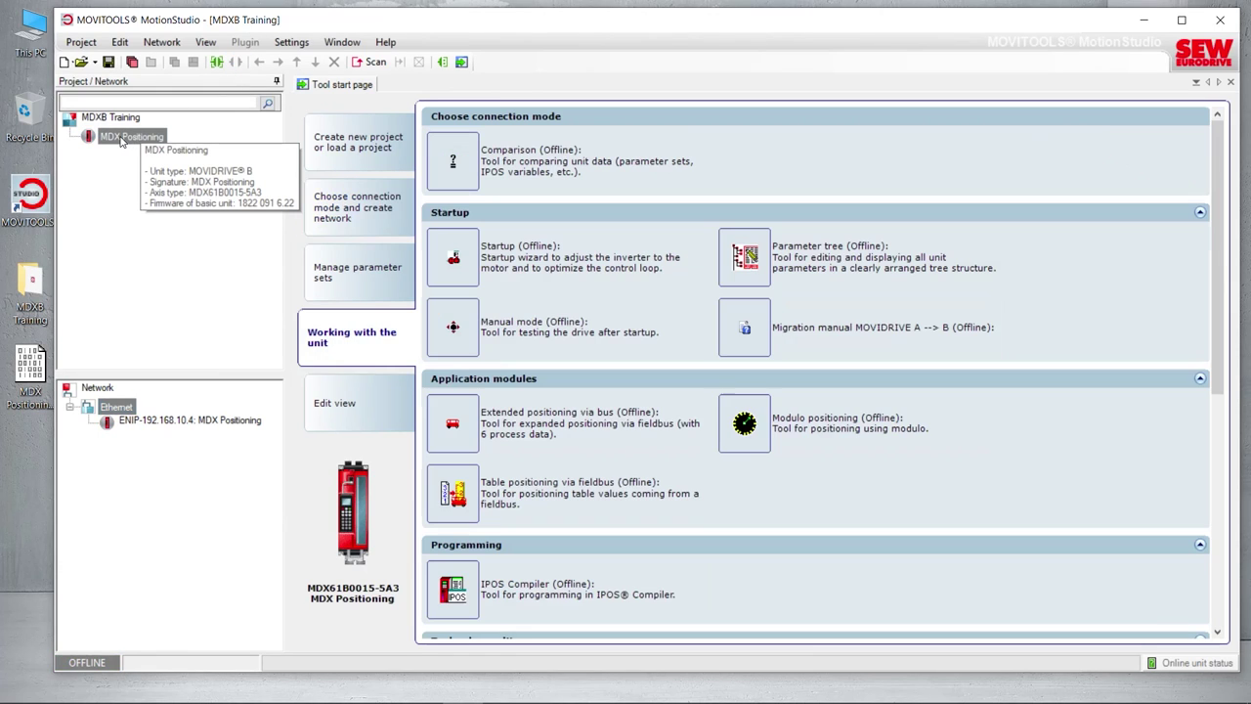
{"action": "right_click", "coordinate": [122, 141]}
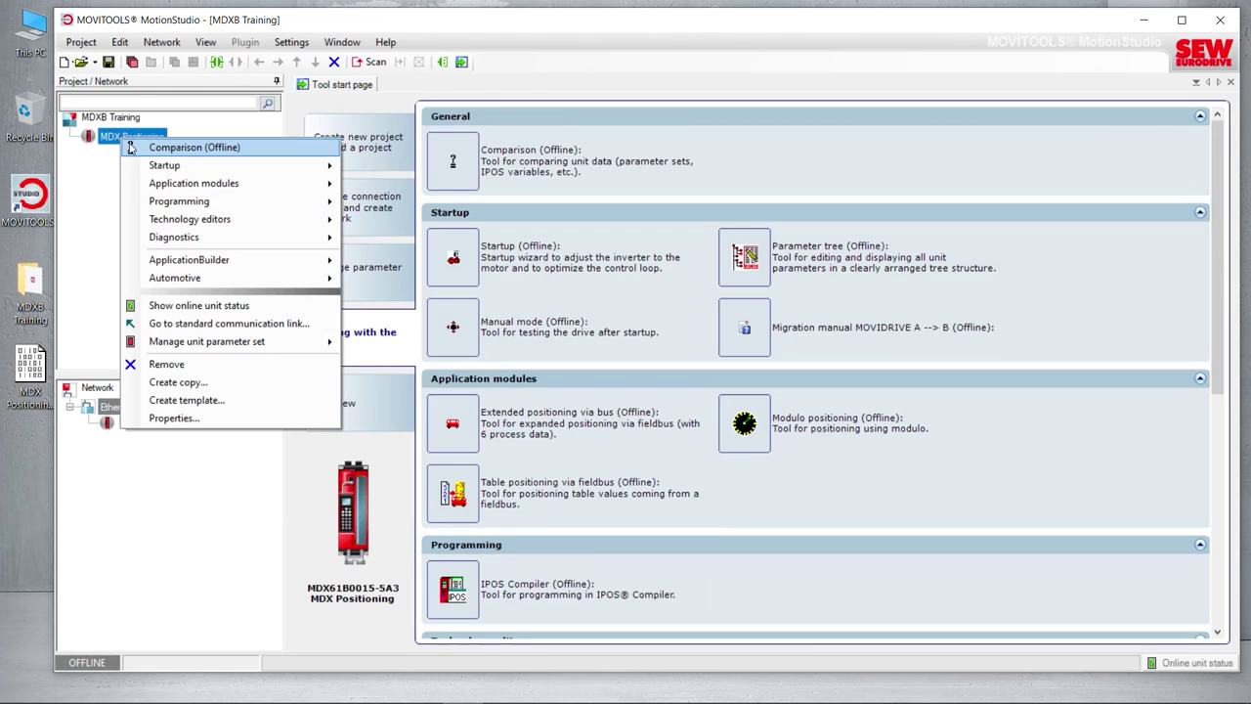
{"action": "mouse_move", "coordinate": [164, 169]}
{"action": "left_click", "coordinate": [420, 185]}
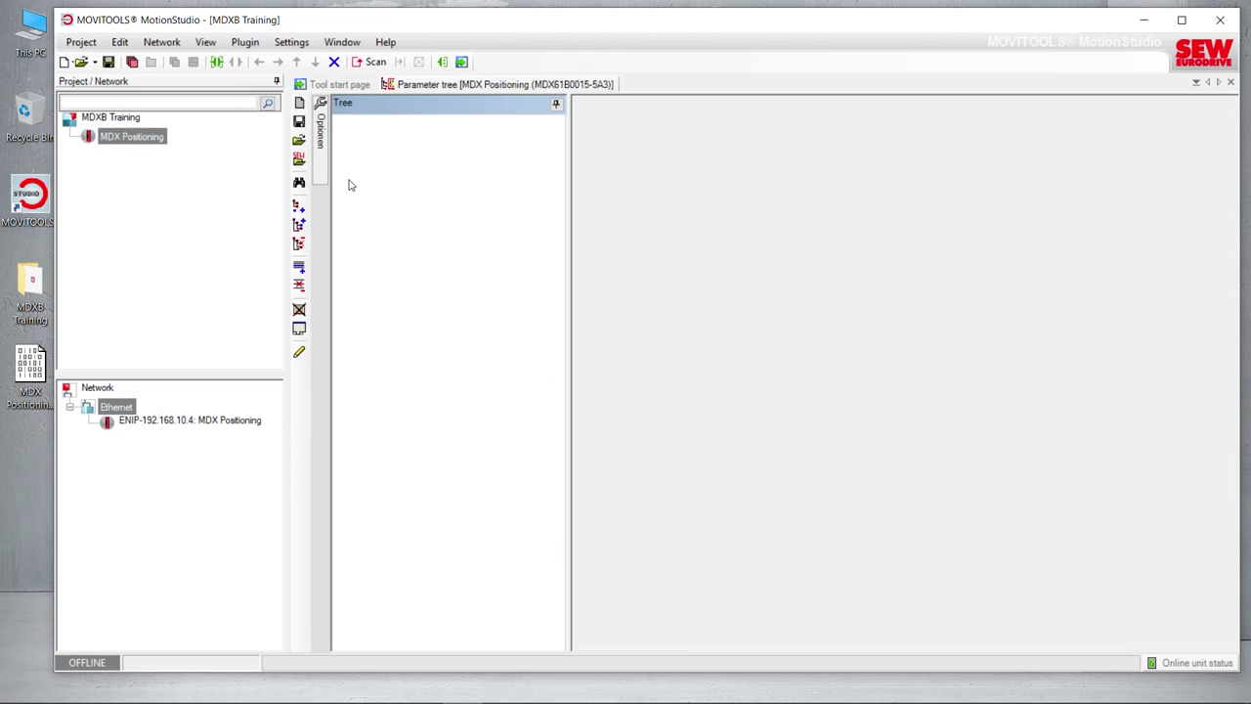
{"action": "left_click", "coordinate": [359, 267]}
{"action": "left_click", "coordinate": [405, 281]}
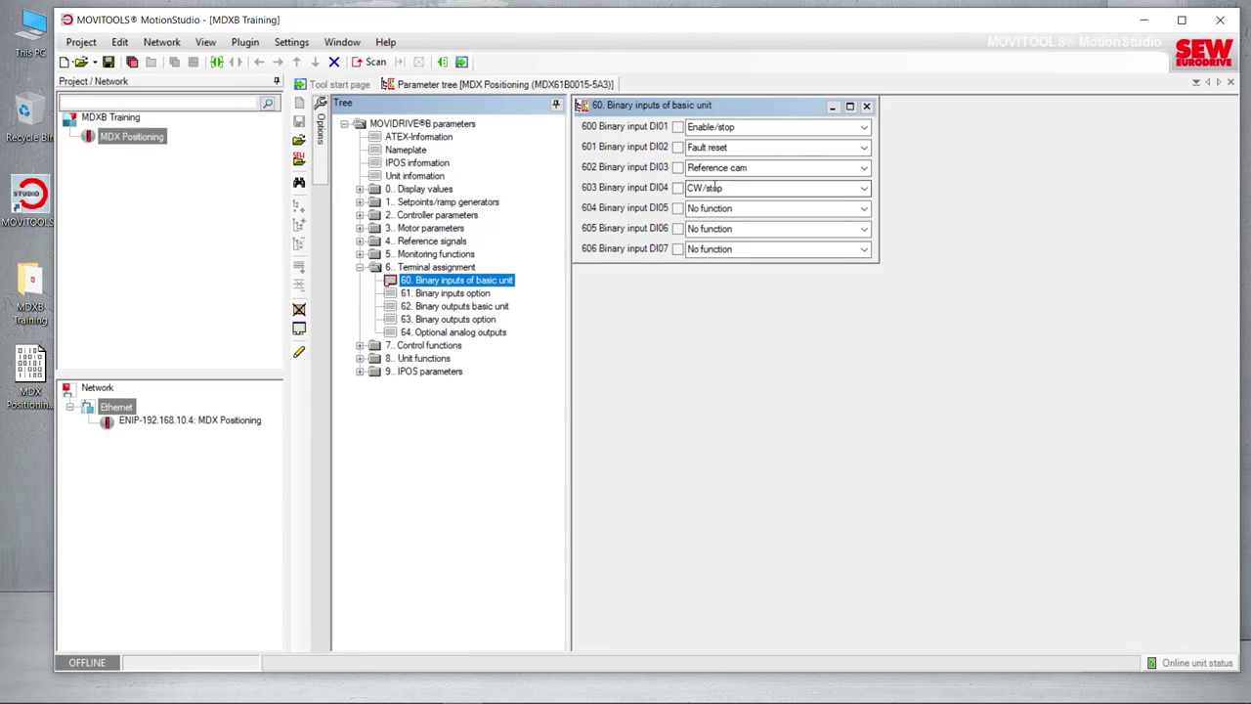
{"action": "mouse_move", "coordinate": [724, 187]}
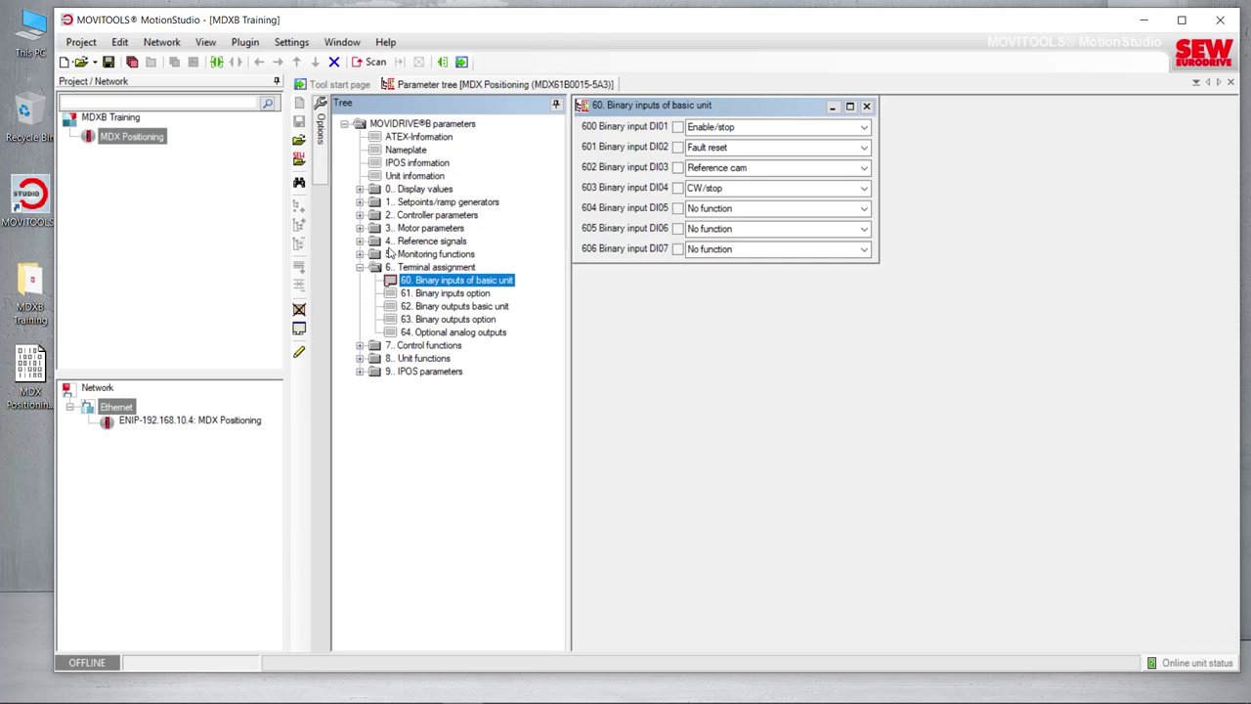
Close the binary input parameters and the offline parameter tree, and switch the project back to online mode.
{"action": "left_click", "coordinate": [186, 422]}
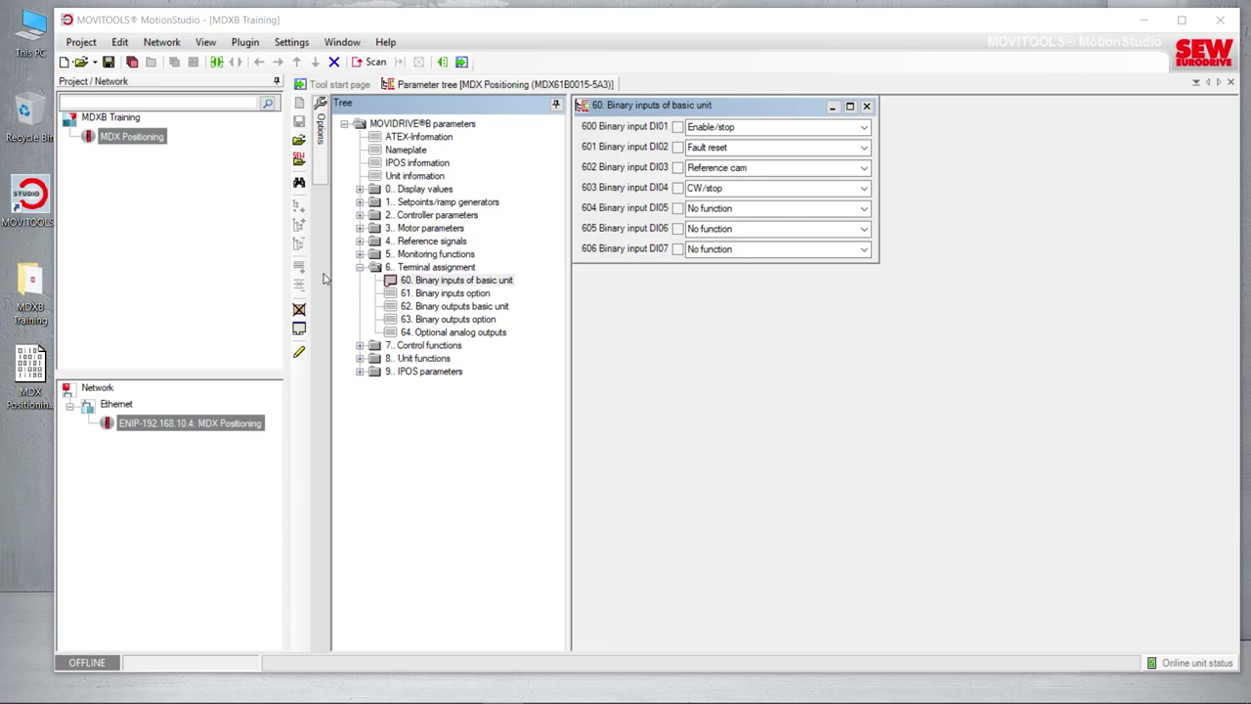
{"action": "left_click", "coordinate": [360, 267]}
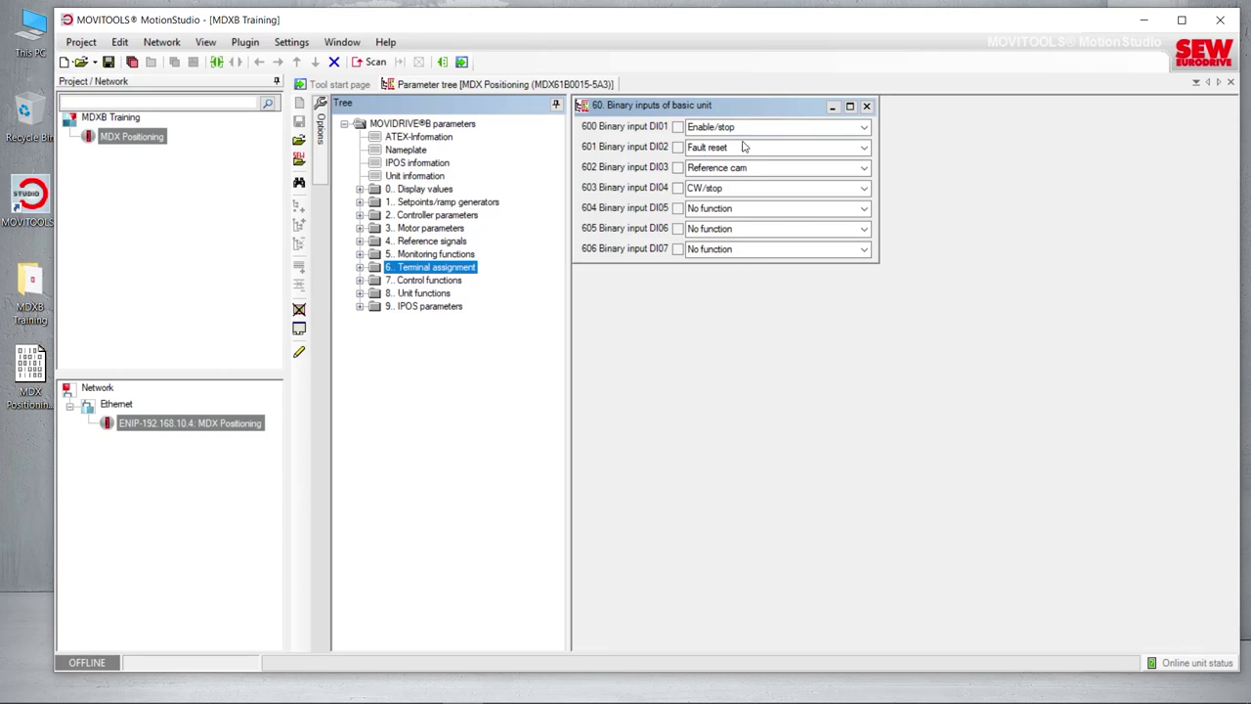
{"action": "left_click", "coordinate": [866, 106]}
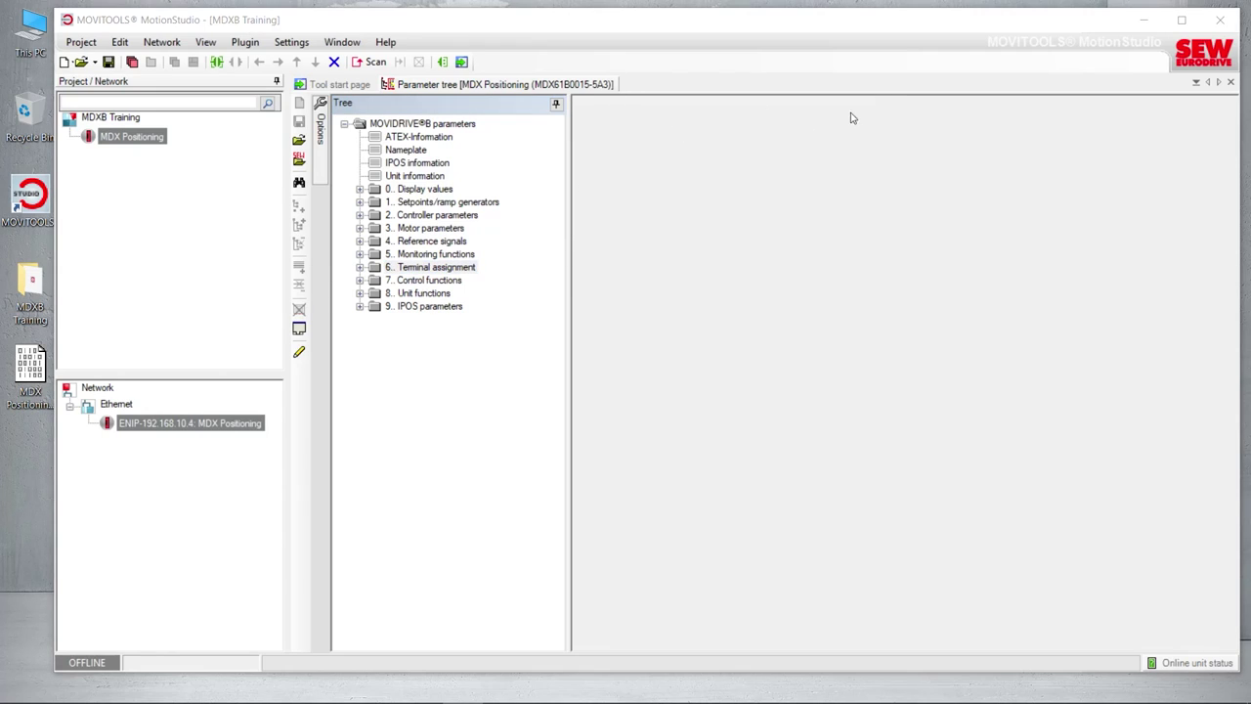
{"action": "left_click", "coordinate": [1231, 84]}
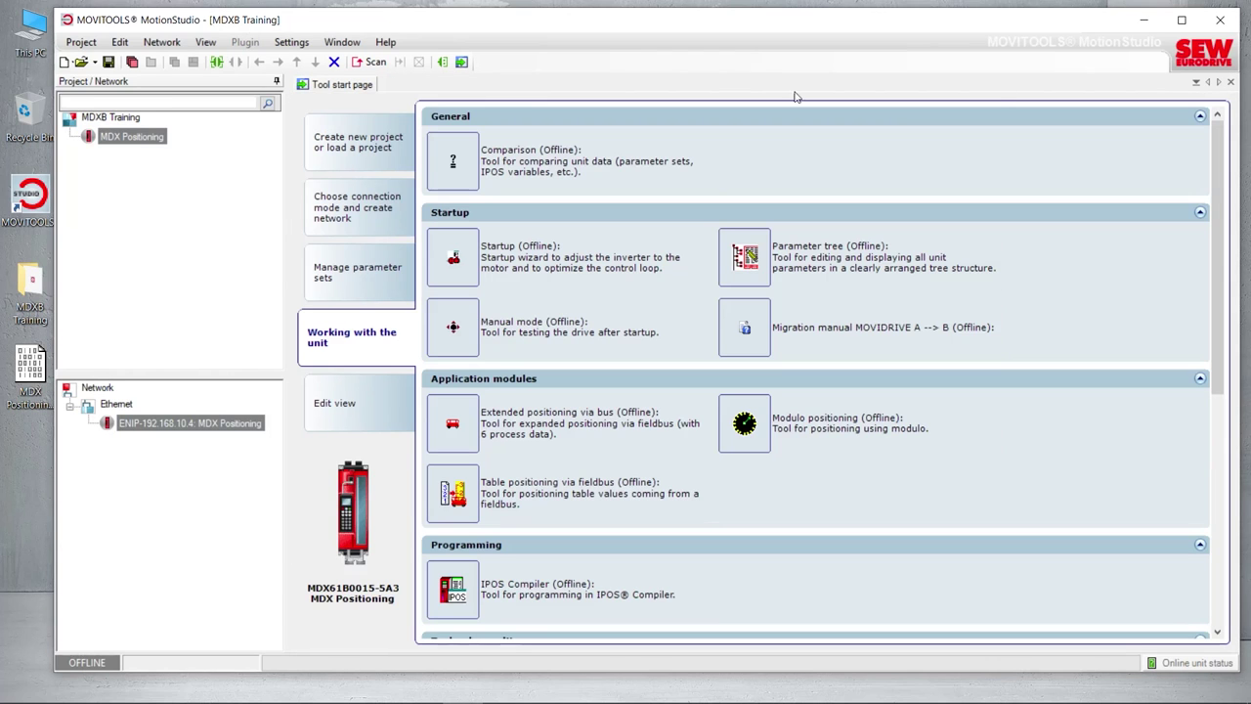
{"action": "left_click", "coordinate": [218, 64]}
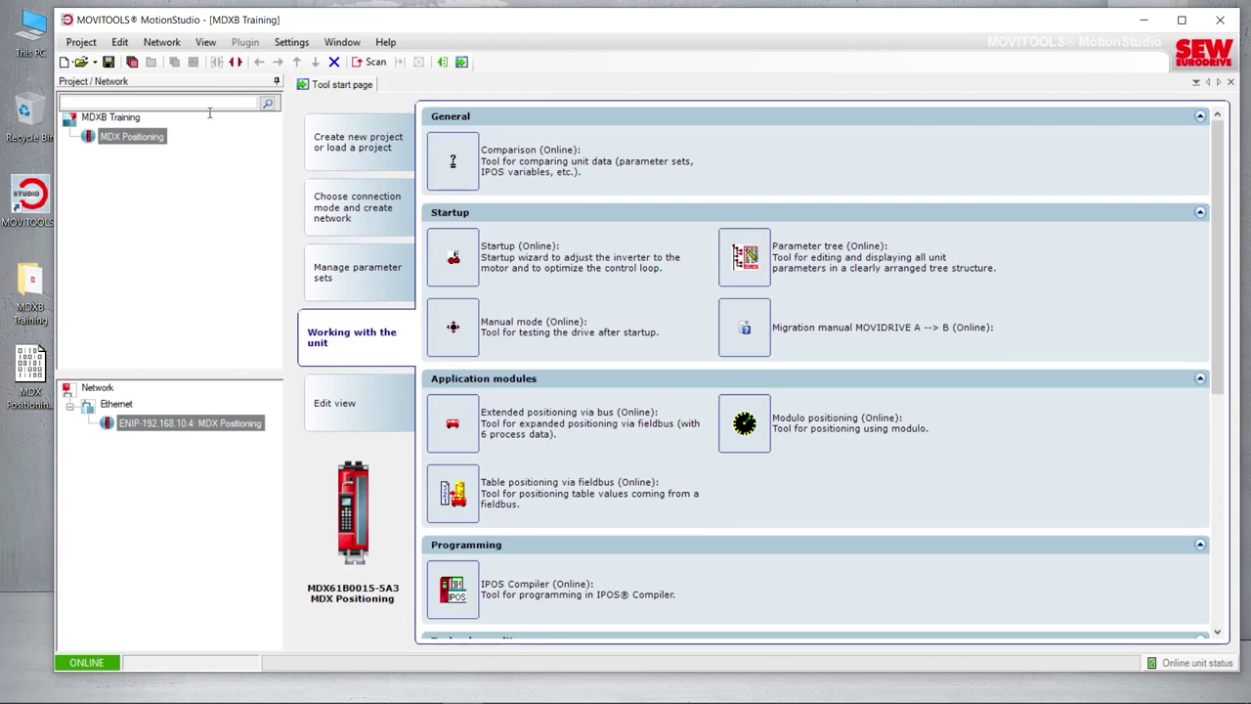
Open the online parameter tree of the networked MDX Positioning unit and display 80. Setup under Unit functions.
{"action": "left_click", "coordinate": [144, 425]}
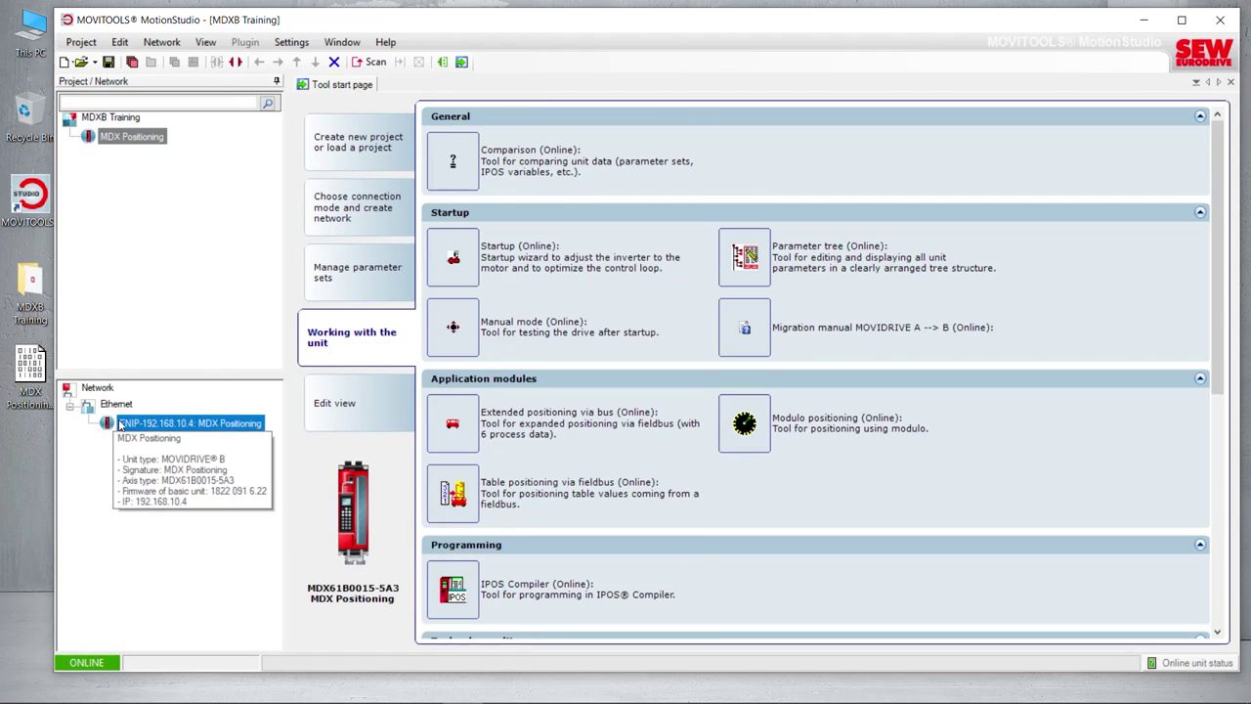
{"action": "right_click", "coordinate": [135, 421]}
{"action": "mouse_move", "coordinate": [171, 447]}
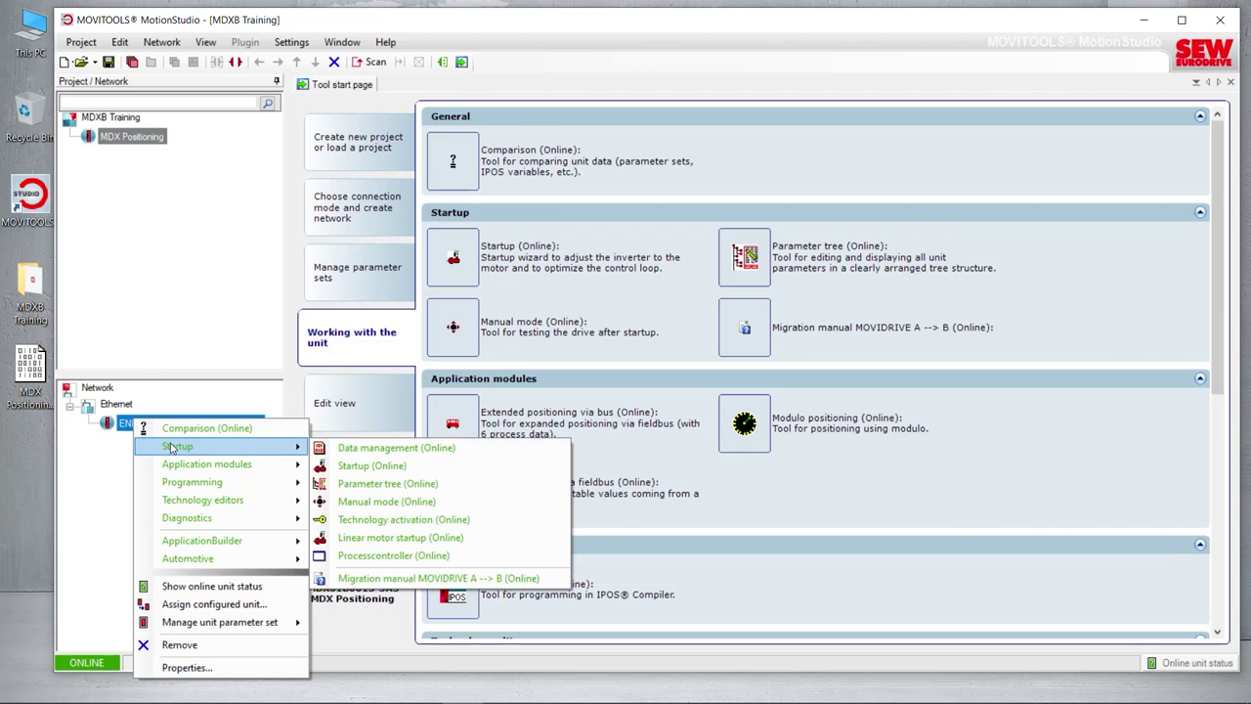
{"action": "left_click", "coordinate": [349, 484]}
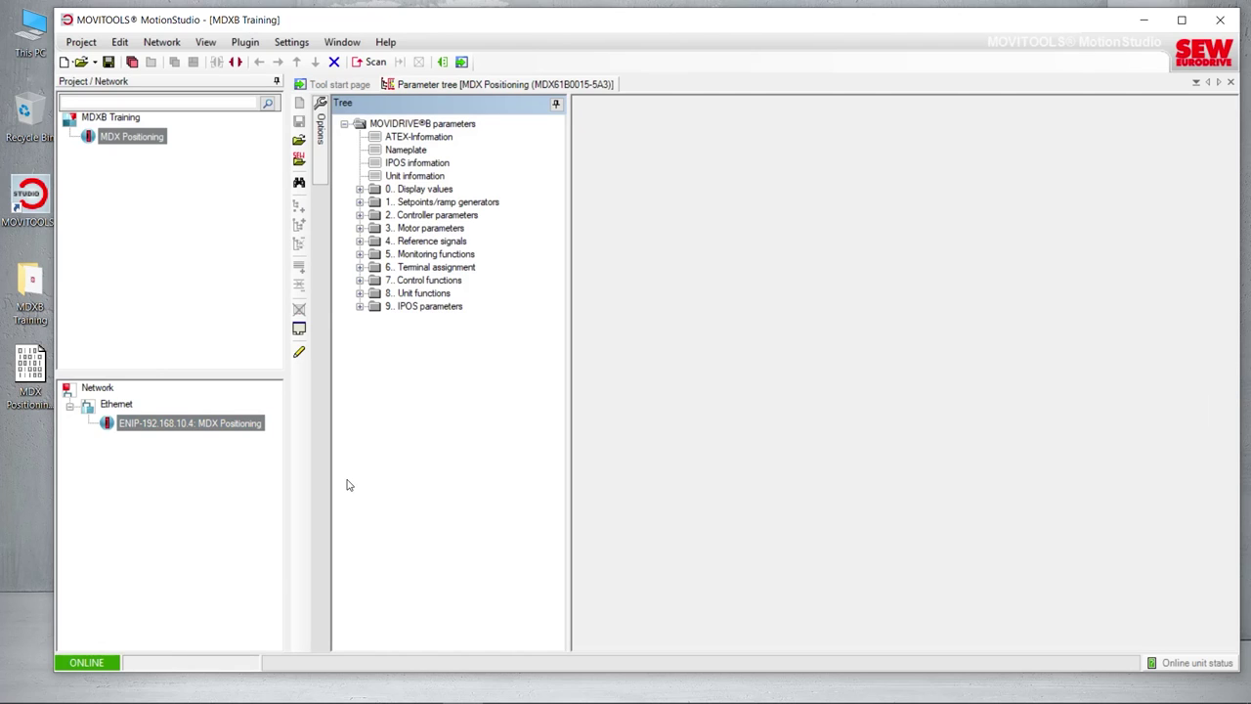
{"action": "left_click", "coordinate": [359, 293]}
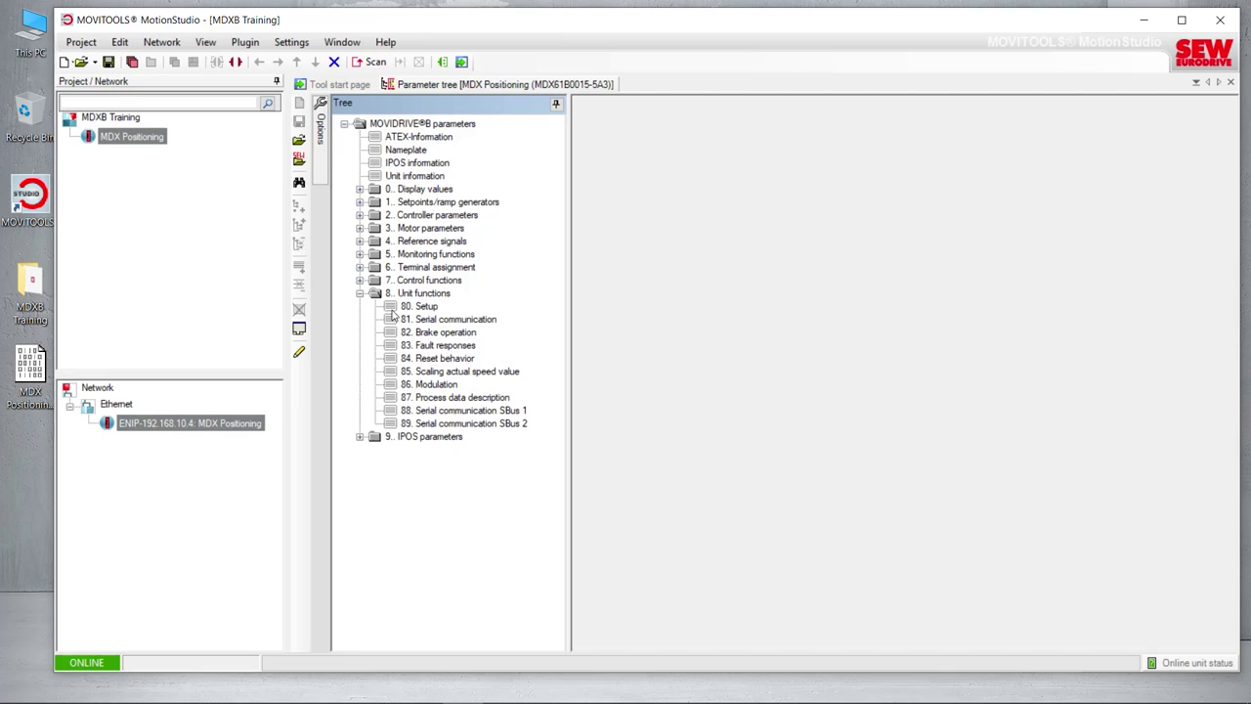
{"action": "left_click", "coordinate": [393, 308]}
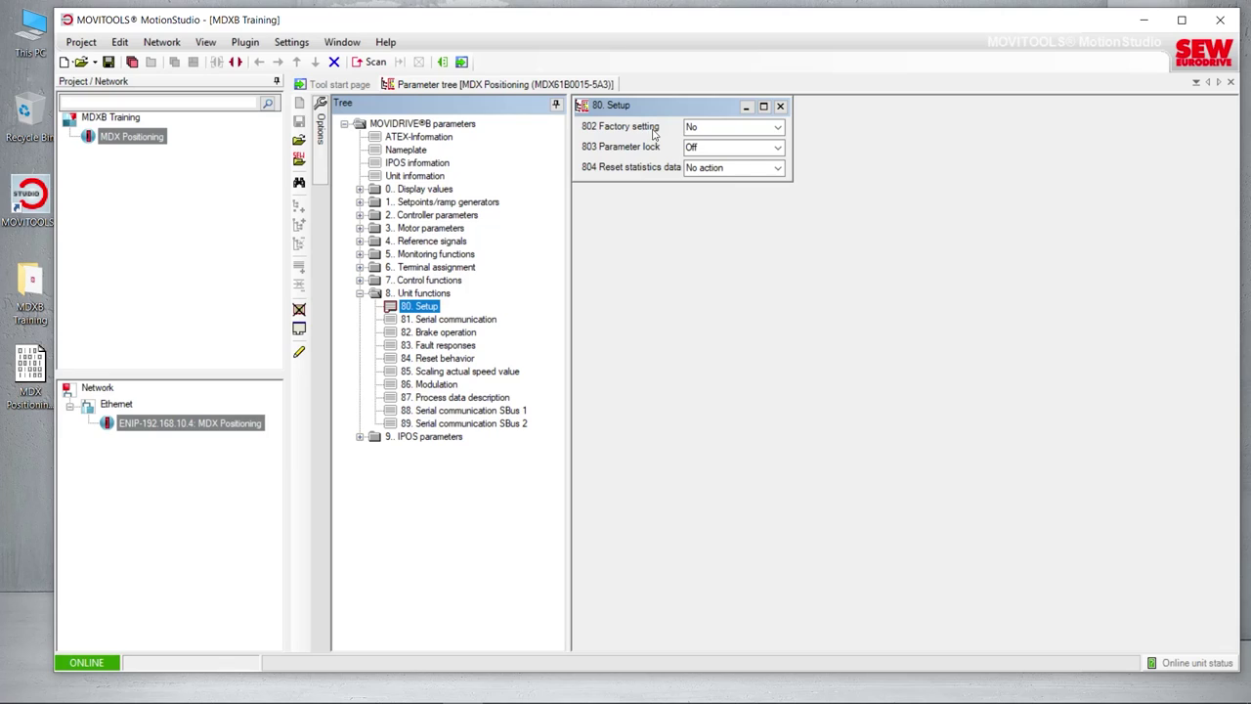
Set 802 Factory setting to Delivery state, and close the setup parameters and the parameter tree.
{"action": "left_click", "coordinate": [777, 130]}
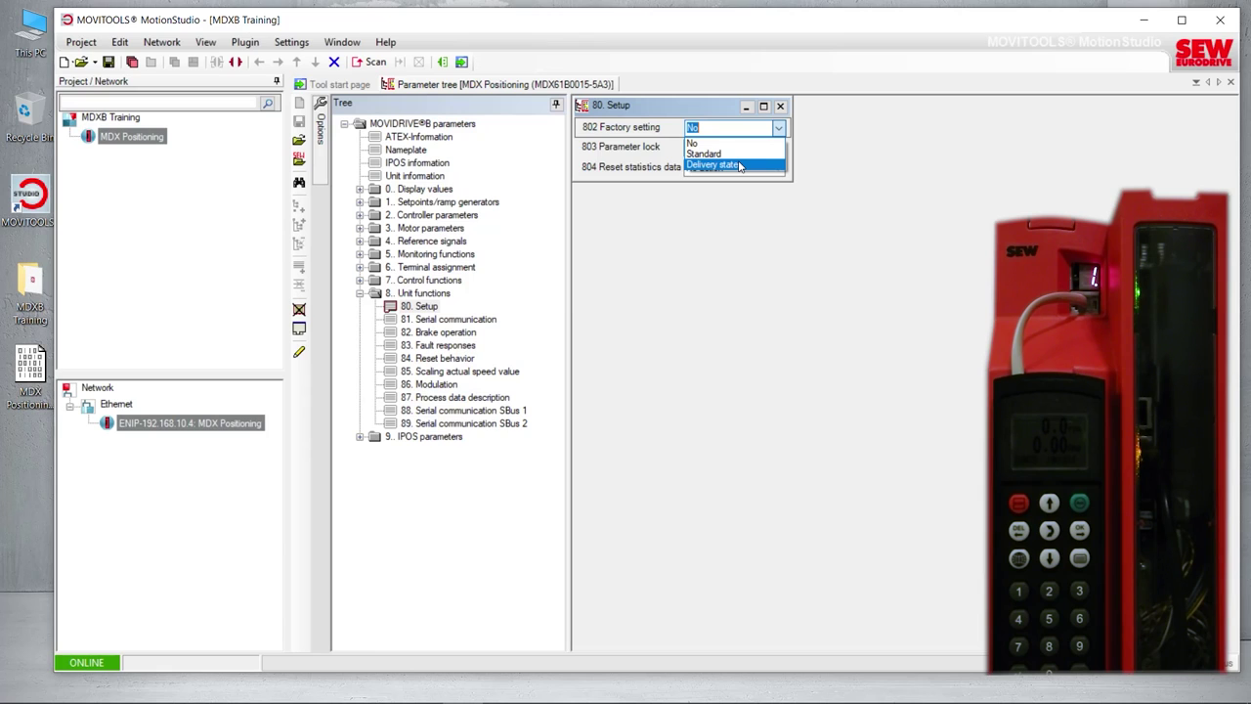
{"action": "left_click", "coordinate": [740, 165]}
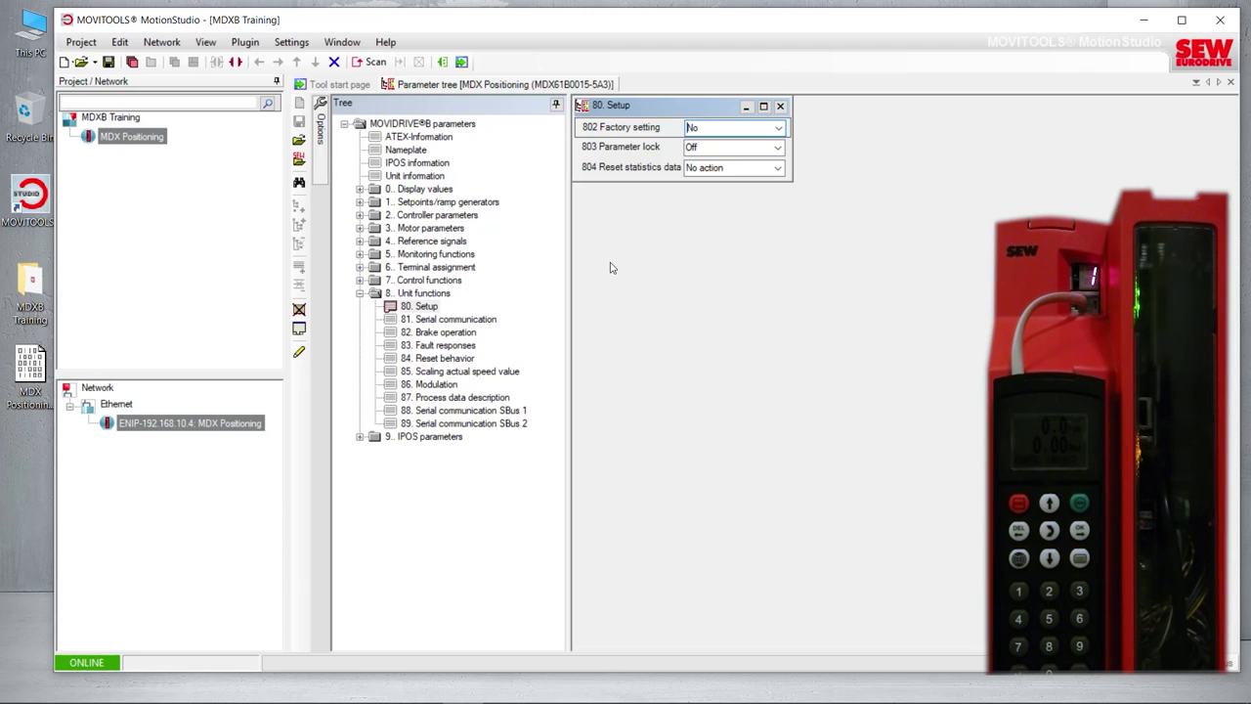
{"action": "left_click", "coordinate": [780, 105]}
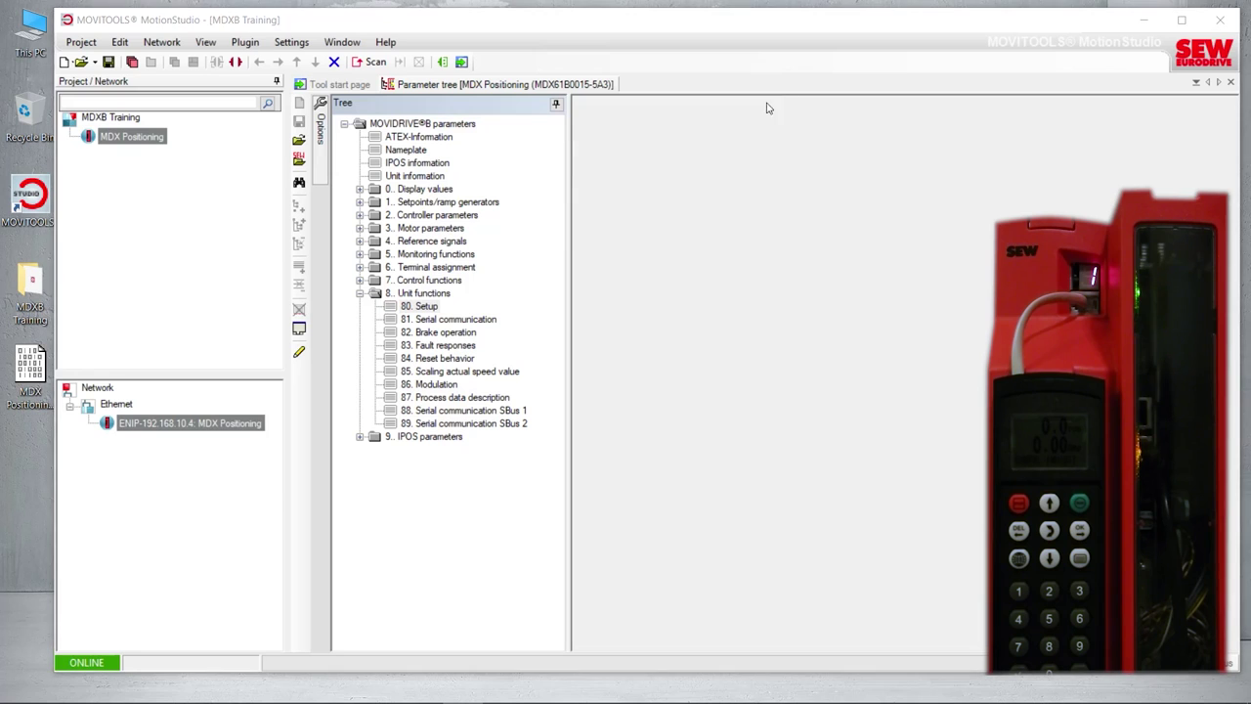
{"action": "left_click", "coordinate": [1230, 83]}
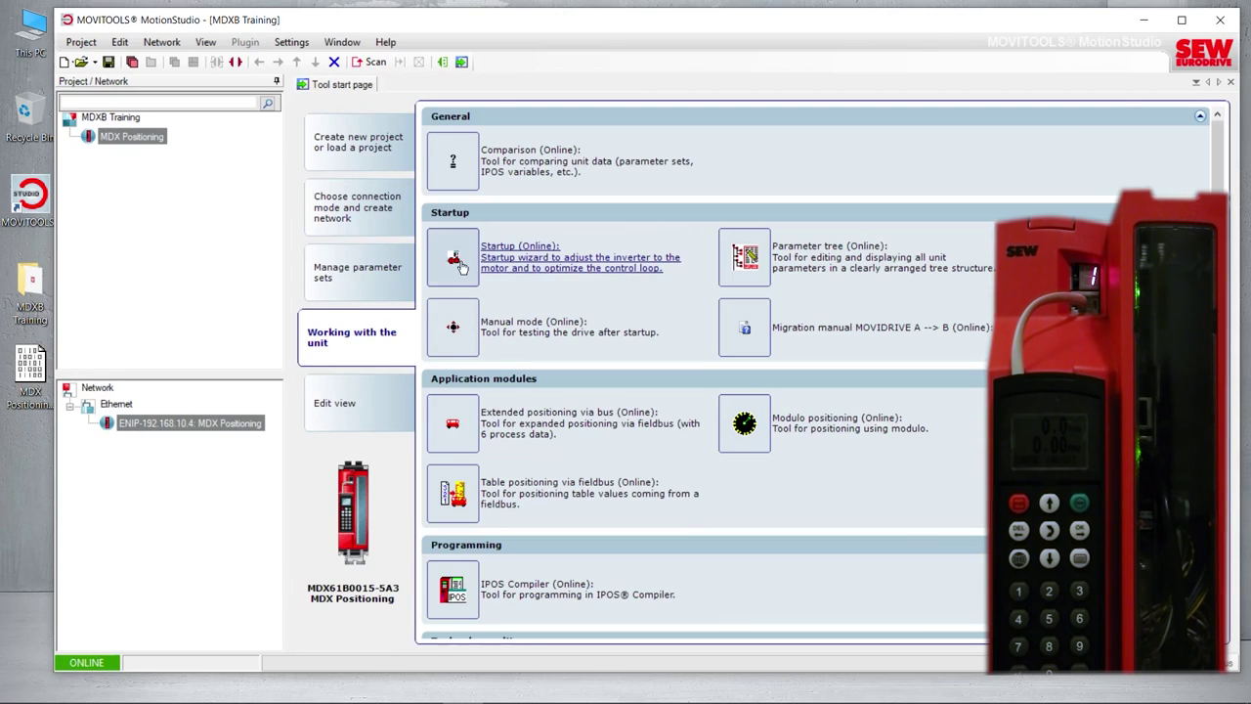
Run a network scan on Ethernet and accept updating the network with the modified unit features.
{"action": "left_click", "coordinate": [124, 406]}
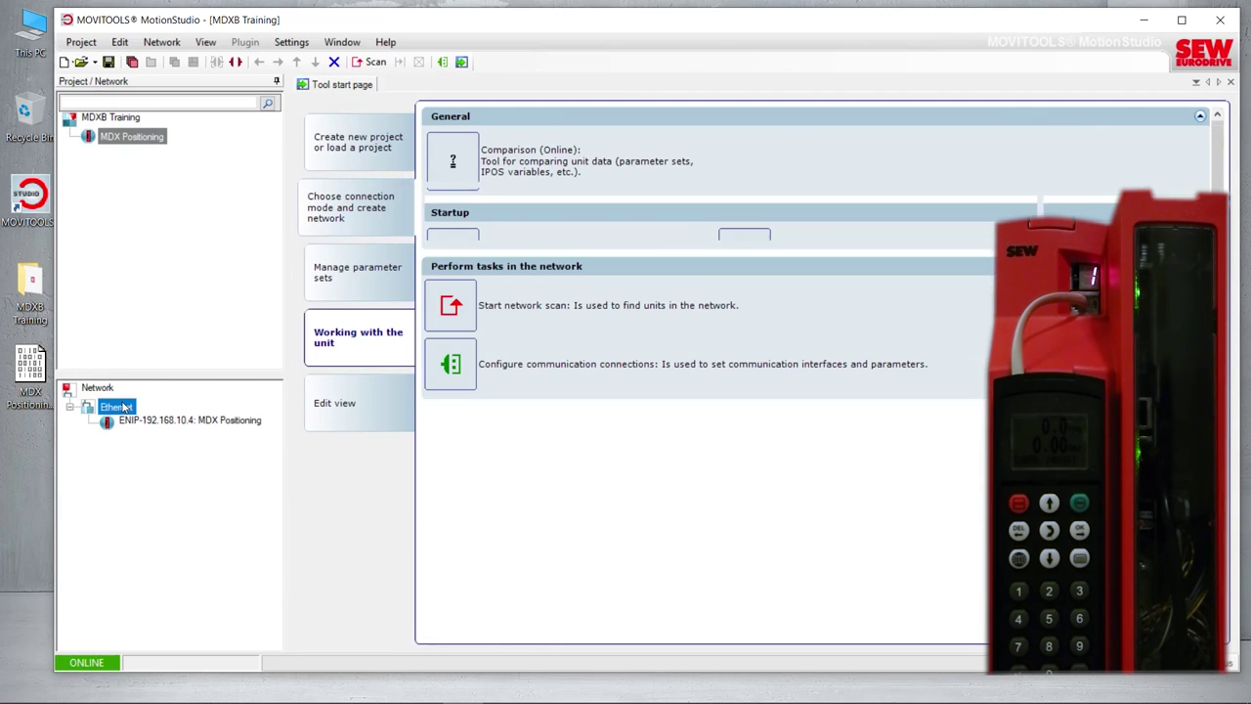
{"action": "right_click", "coordinate": [126, 406]}
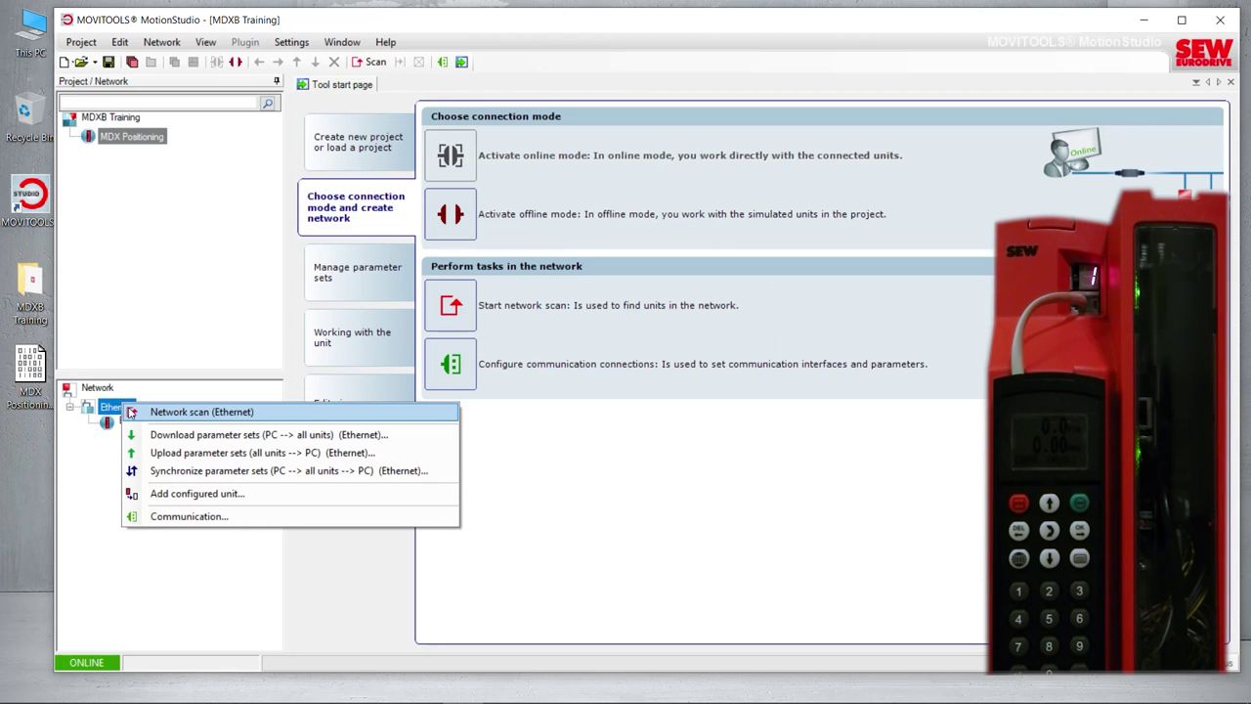
{"action": "left_click", "coordinate": [131, 412]}
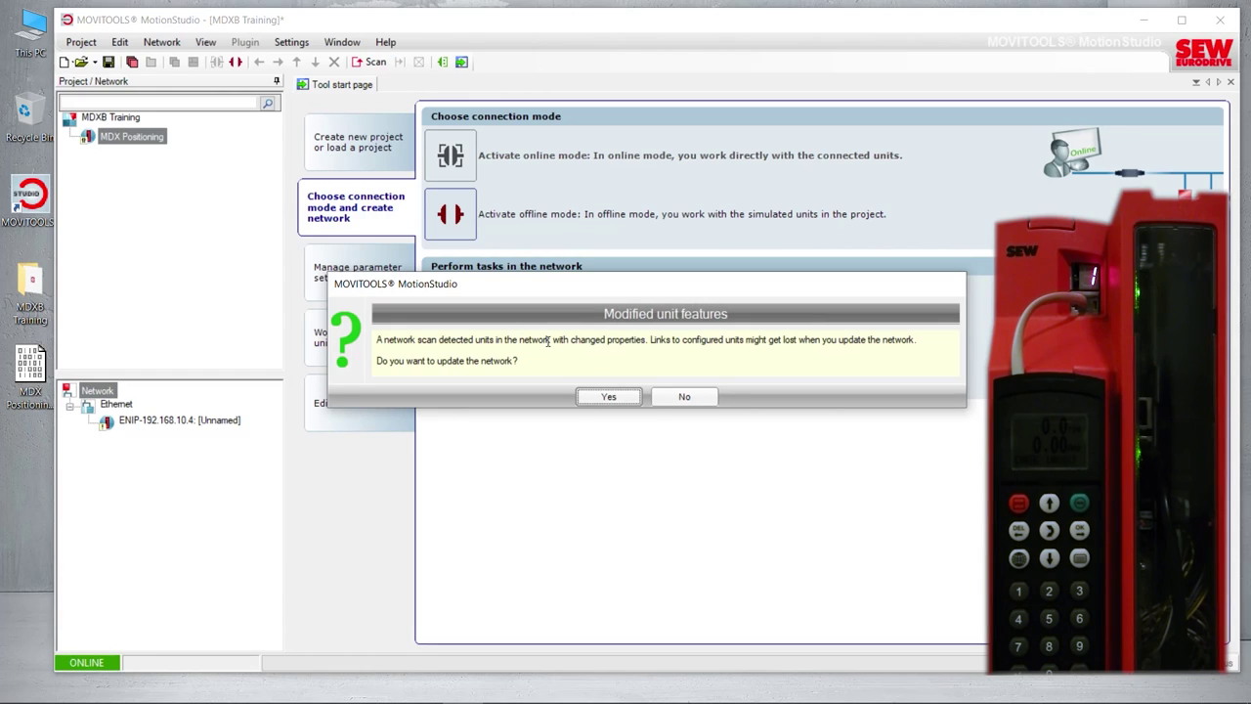
{"action": "left_click", "coordinate": [607, 397]}
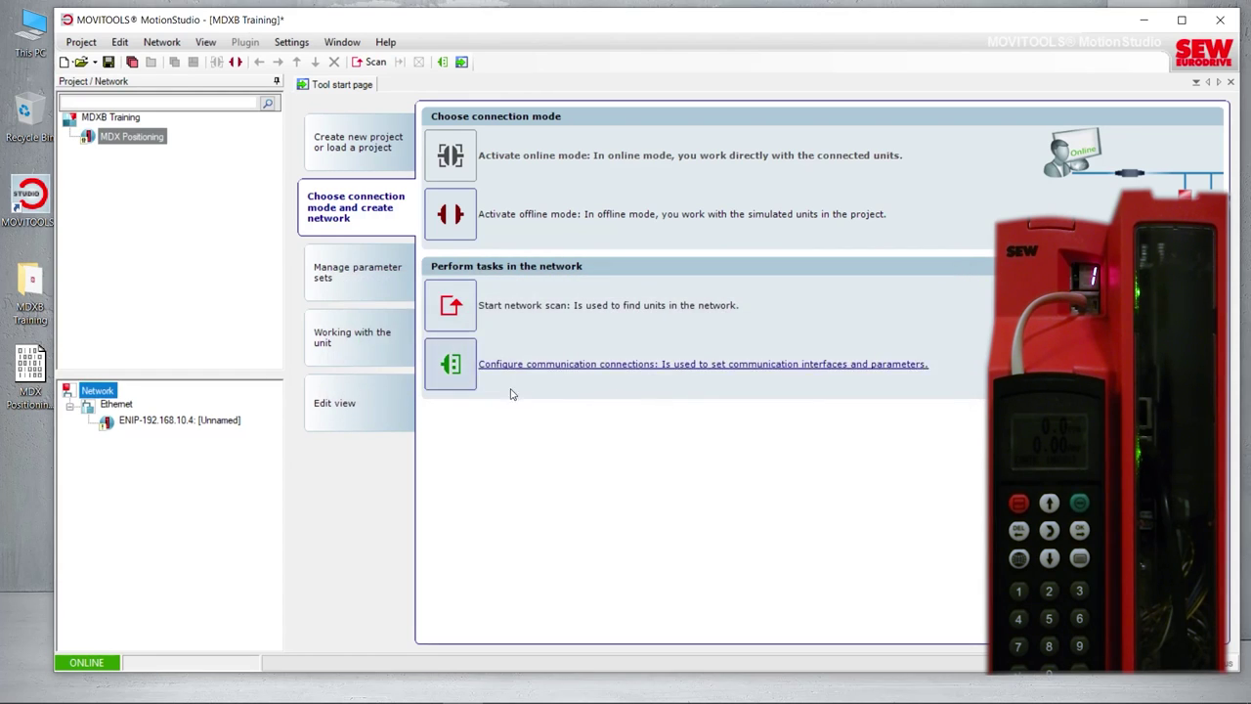
Assign the configured unit MDX Positioning from the project to the unnamed MOVIDRIVE B unit on Ethernet.
{"action": "left_click", "coordinate": [199, 424]}
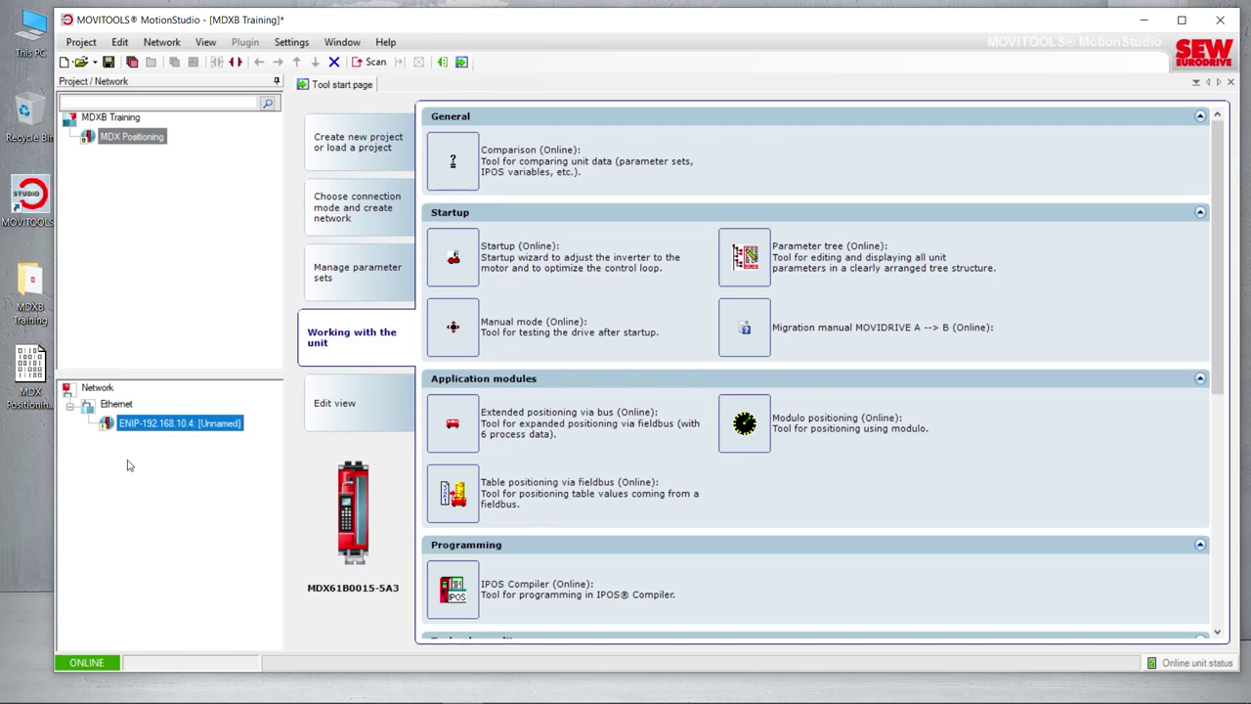
{"action": "mouse_move", "coordinate": [134, 434]}
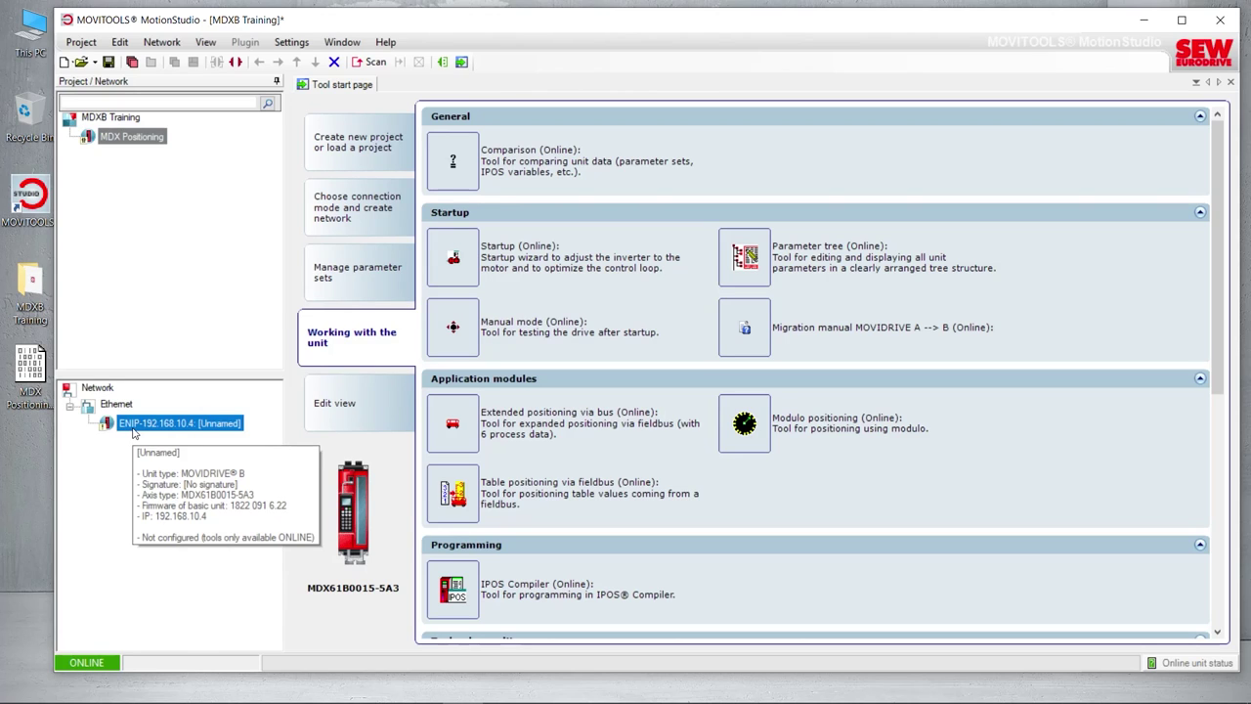
{"action": "right_click", "coordinate": [134, 433]}
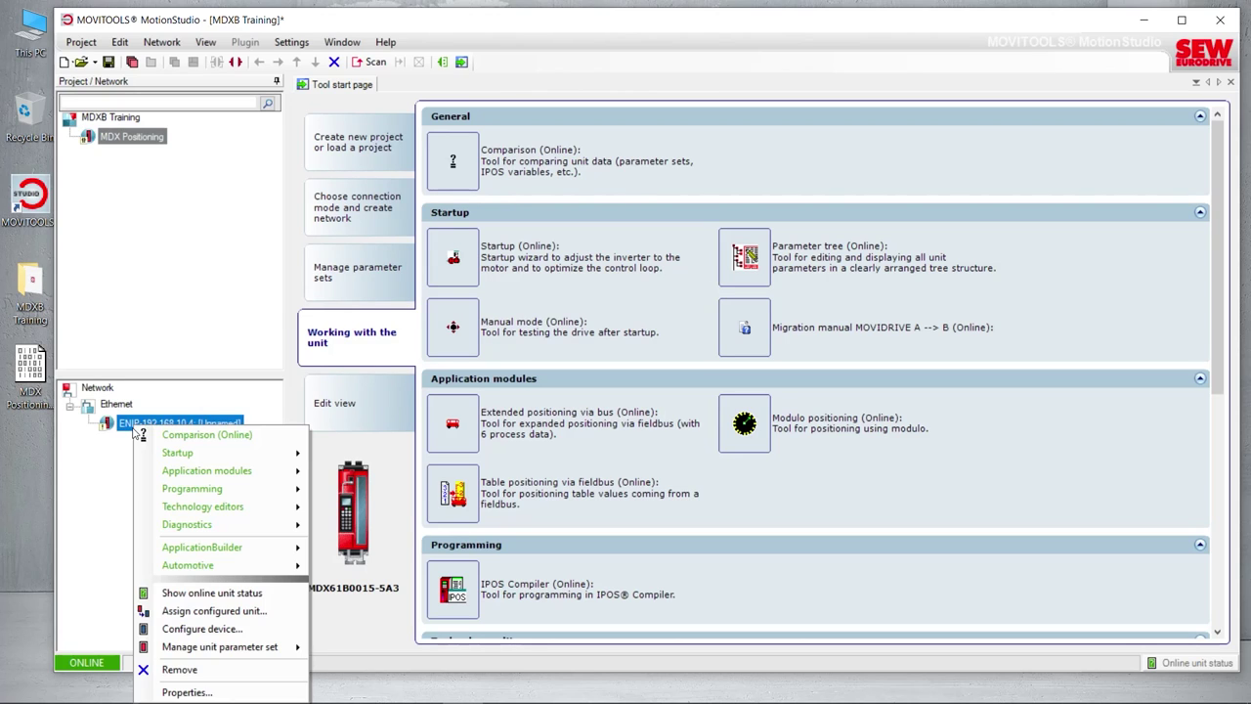
{"action": "left_click", "coordinate": [195, 610]}
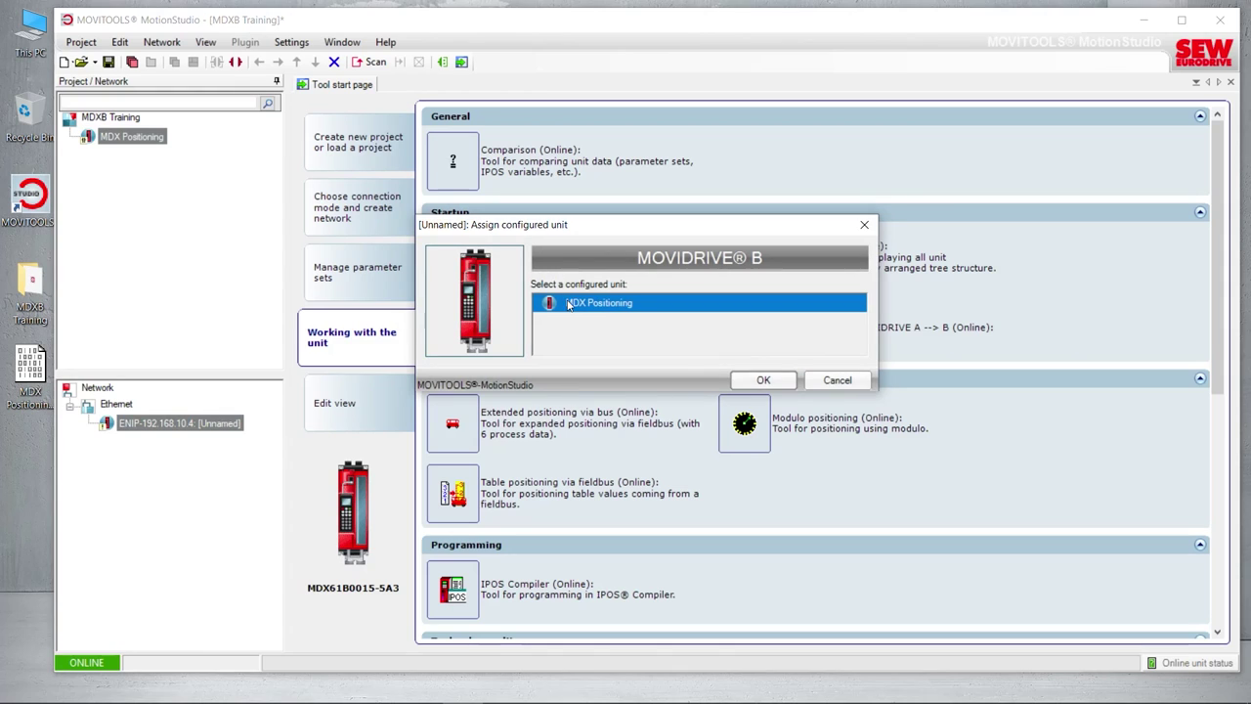
{"action": "left_click", "coordinate": [743, 380]}
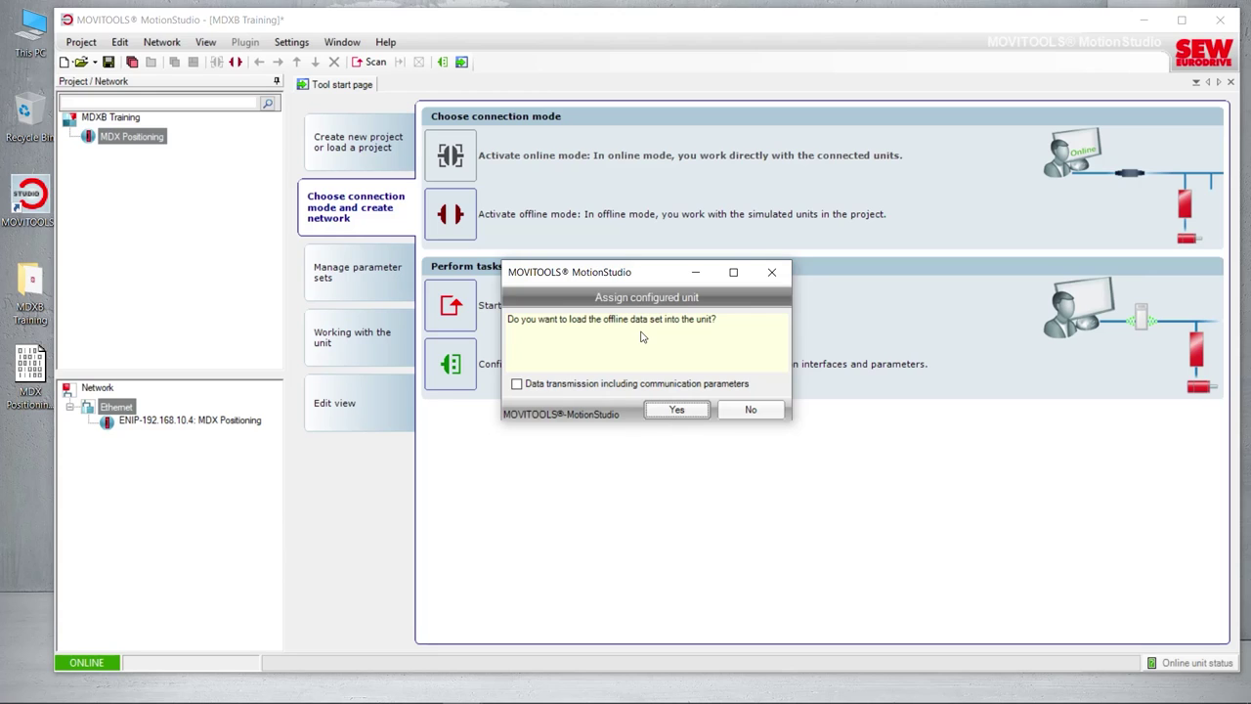
Load the offline data set including communication parameters into the unit, accepting that its parameter set and signature are overwritten.
{"action": "left_click", "coordinate": [549, 385]}
{"action": "left_click", "coordinate": [659, 412]}
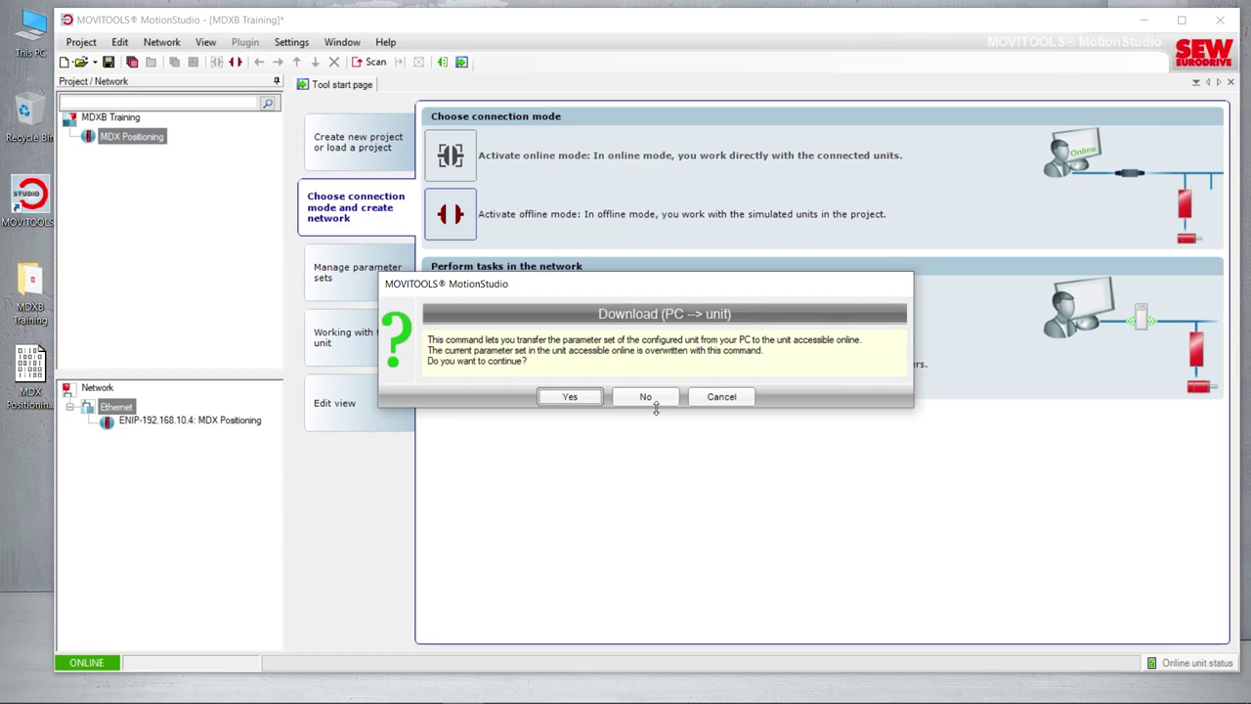
{"action": "left_click", "coordinate": [596, 397]}
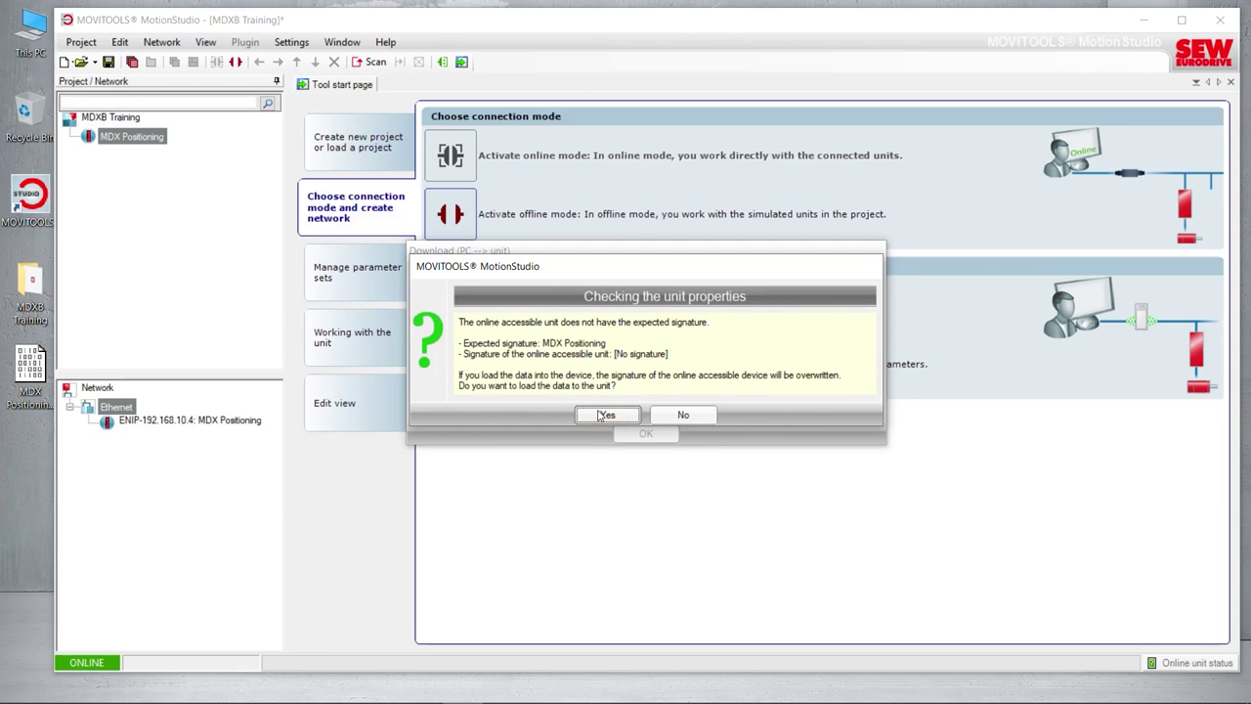
{"action": "left_click", "coordinate": [605, 414]}
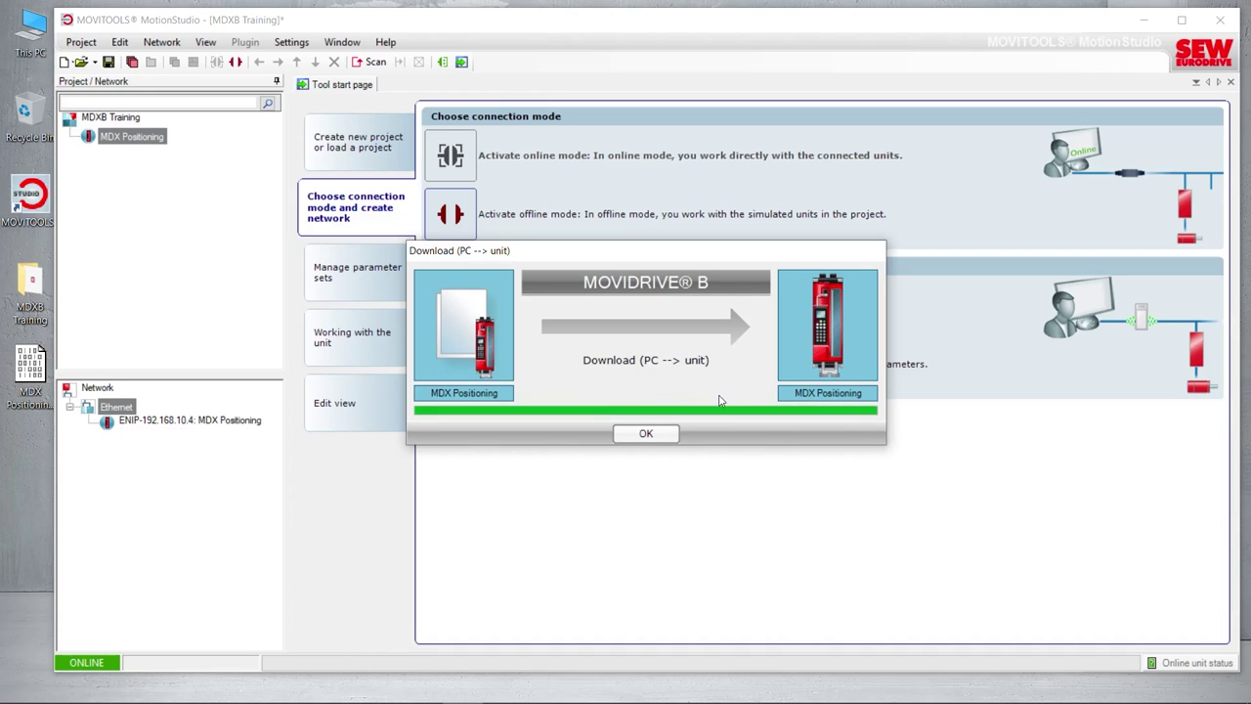
{"action": "left_click", "coordinate": [663, 433]}
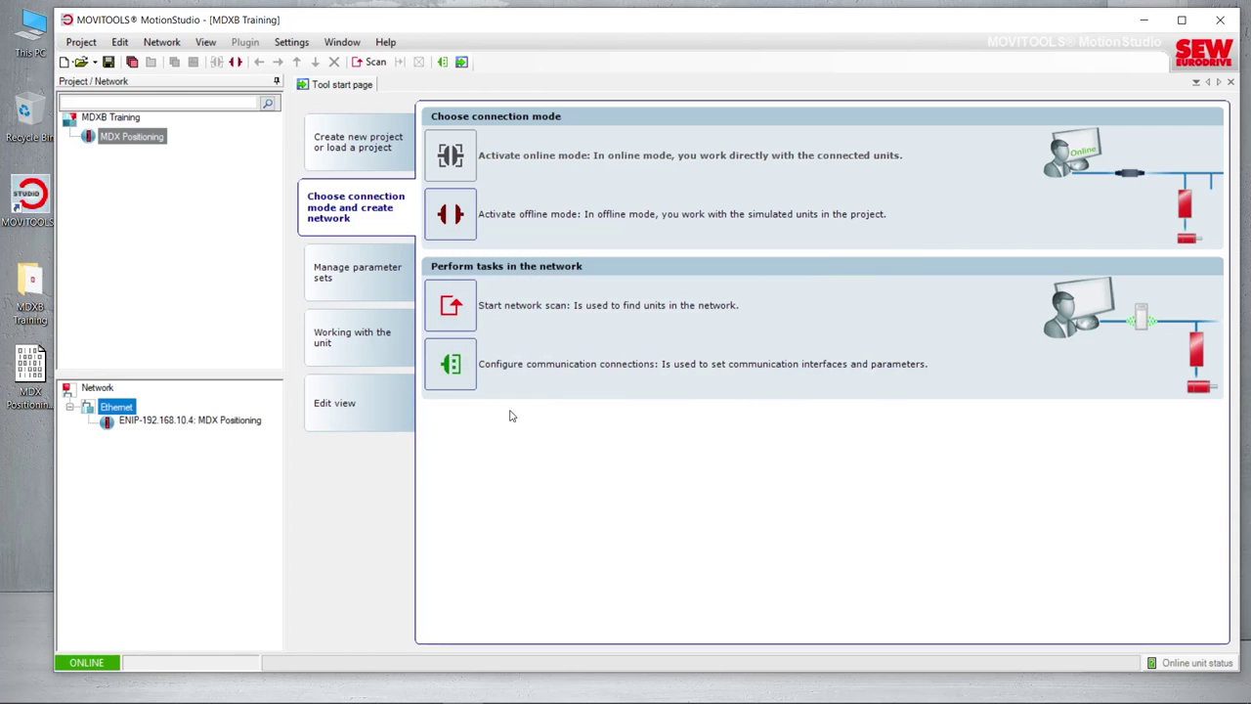
Run a network scan on Ethernet and open the online parameter tree of the MDX Positioning unit.
{"action": "right_click", "coordinate": [121, 412]}
{"action": "left_click", "coordinate": [140, 414]}
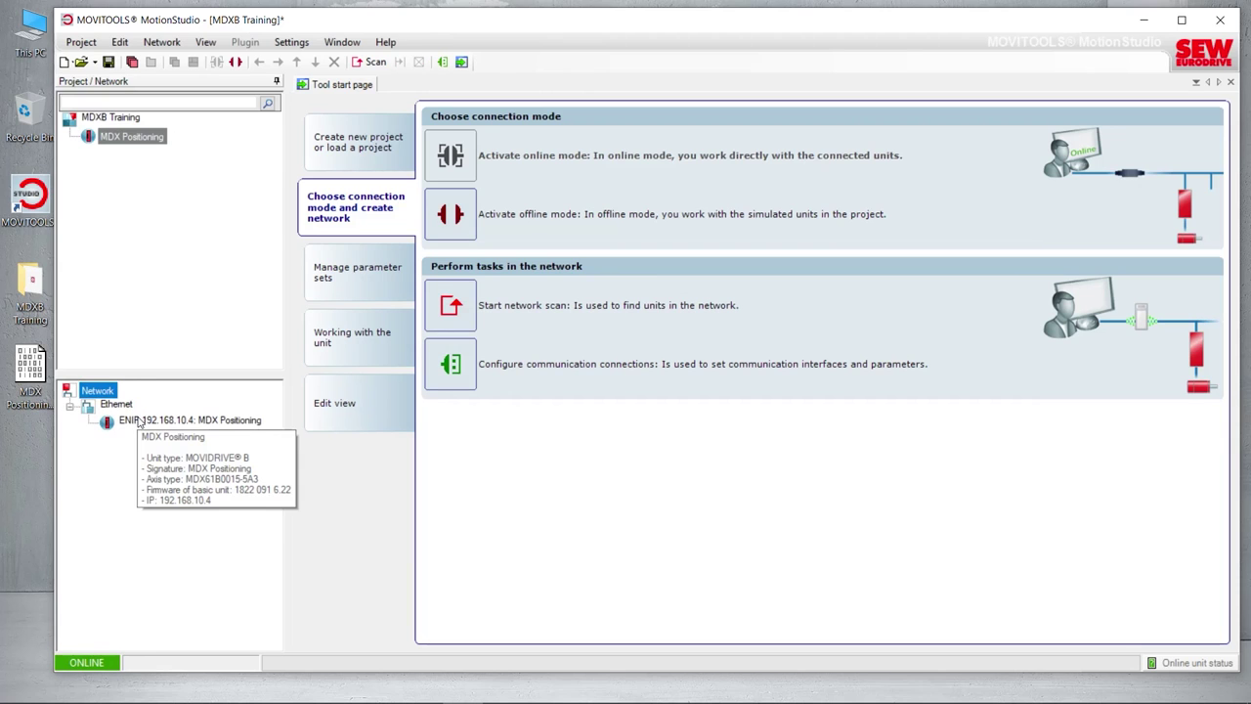
{"action": "left_click", "coordinate": [142, 423]}
{"action": "right_click", "coordinate": [144, 424]}
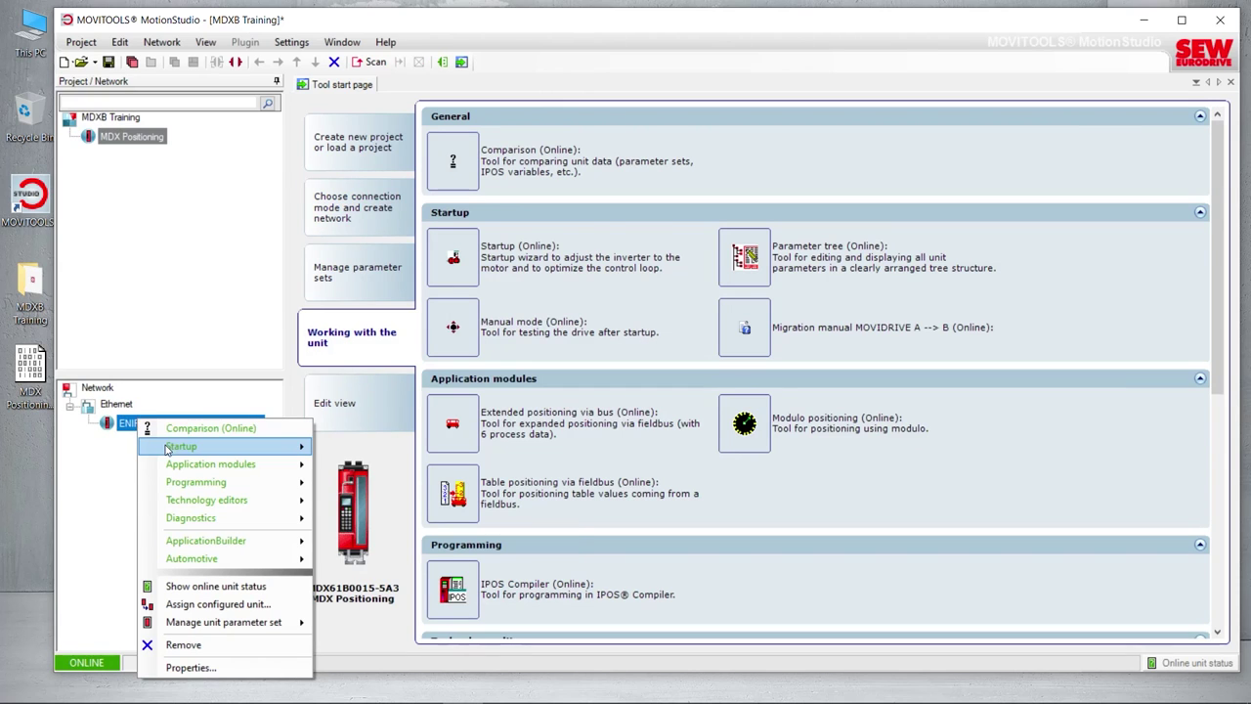
{"action": "mouse_move", "coordinate": [168, 449]}
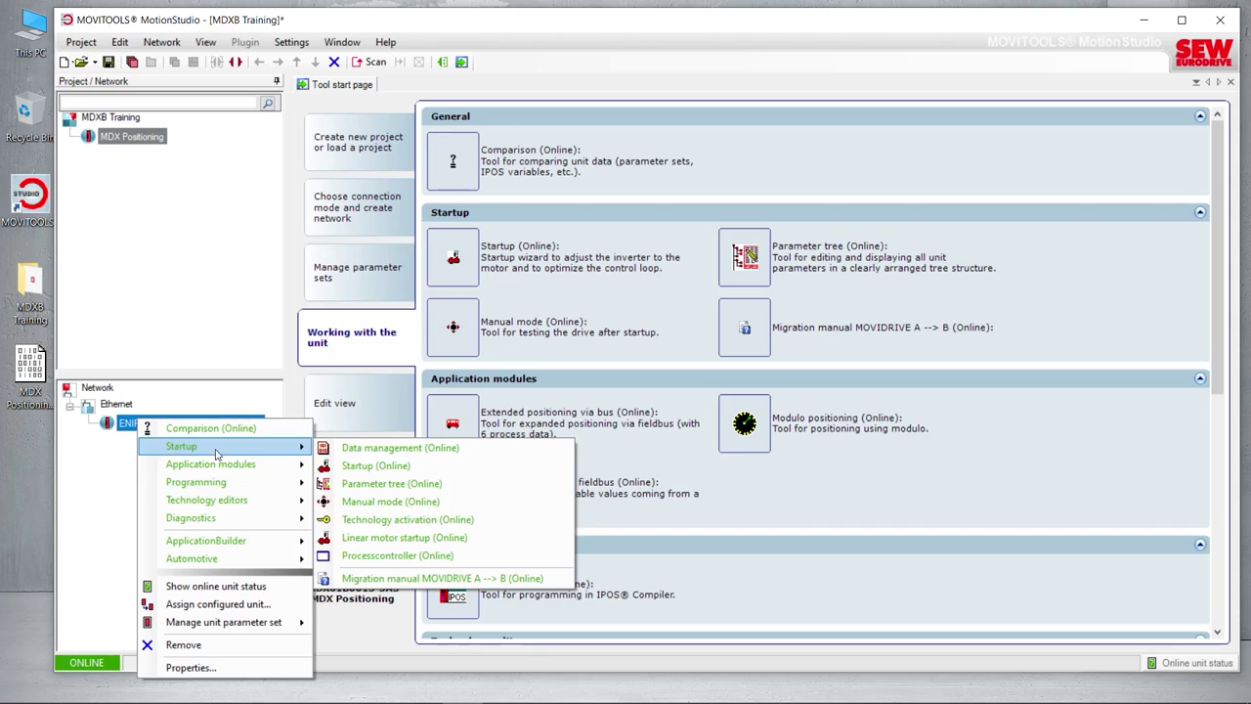
{"action": "left_click", "coordinate": [352, 485]}
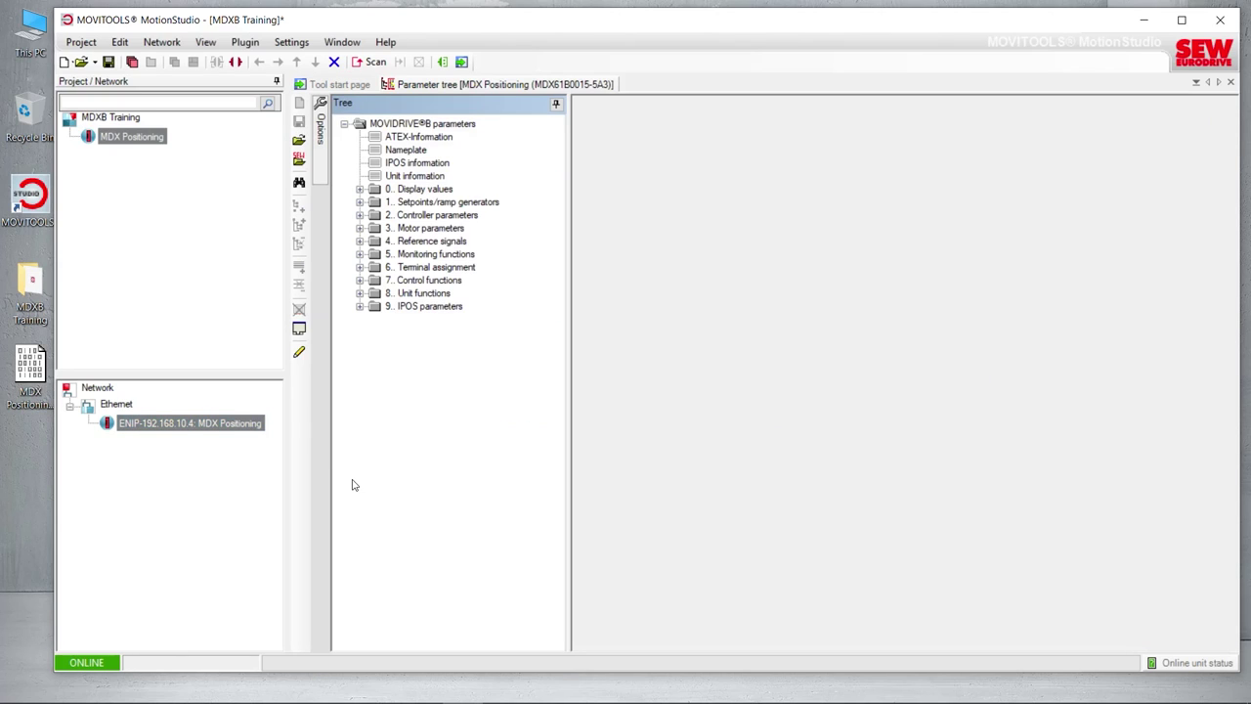
Check the settings of 60. Binary inputs of basic unit under Terminal assignment, and close them.
{"action": "left_click", "coordinate": [360, 267]}
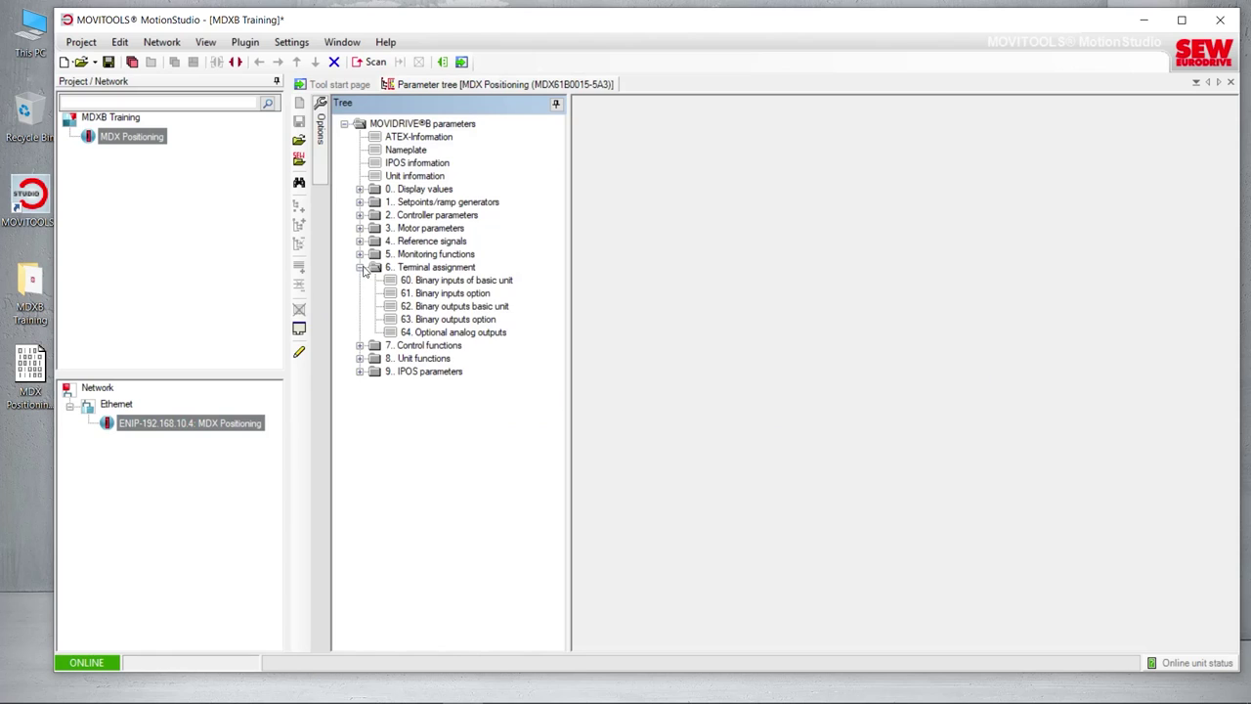
{"action": "double_click", "coordinate": [398, 280]}
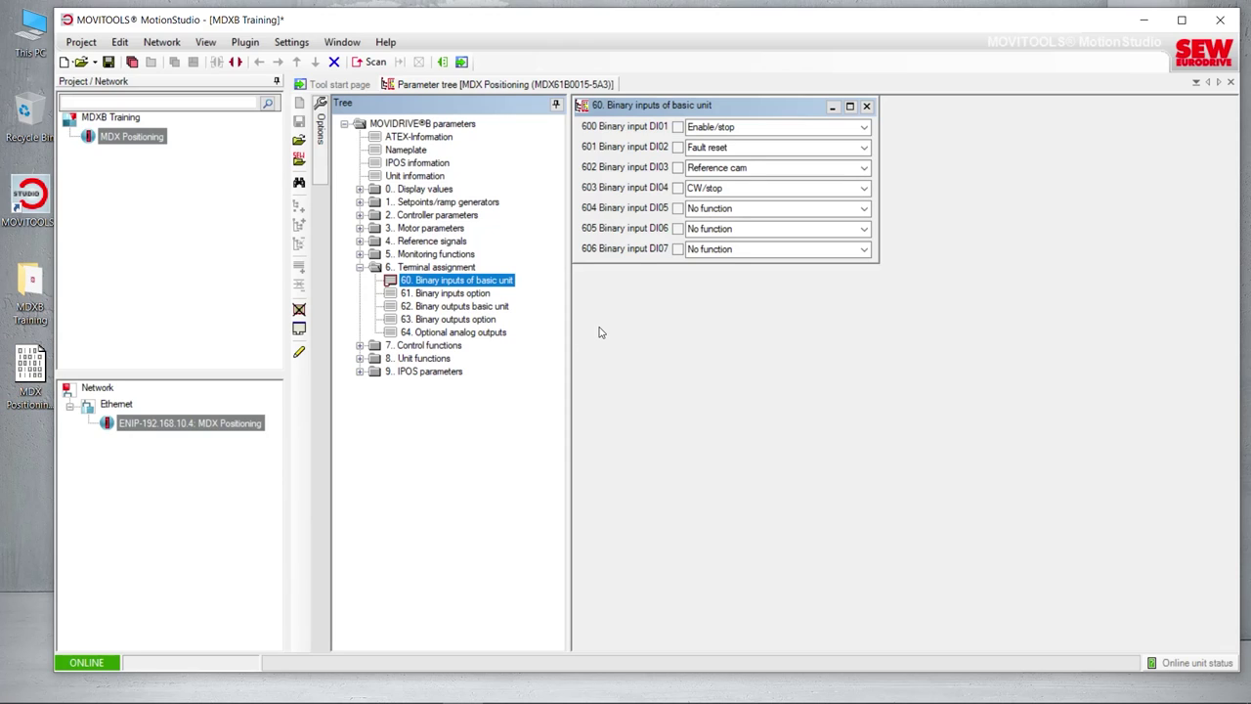
{"action": "left_click", "coordinate": [360, 268]}
{"action": "left_click", "coordinate": [866, 105]}
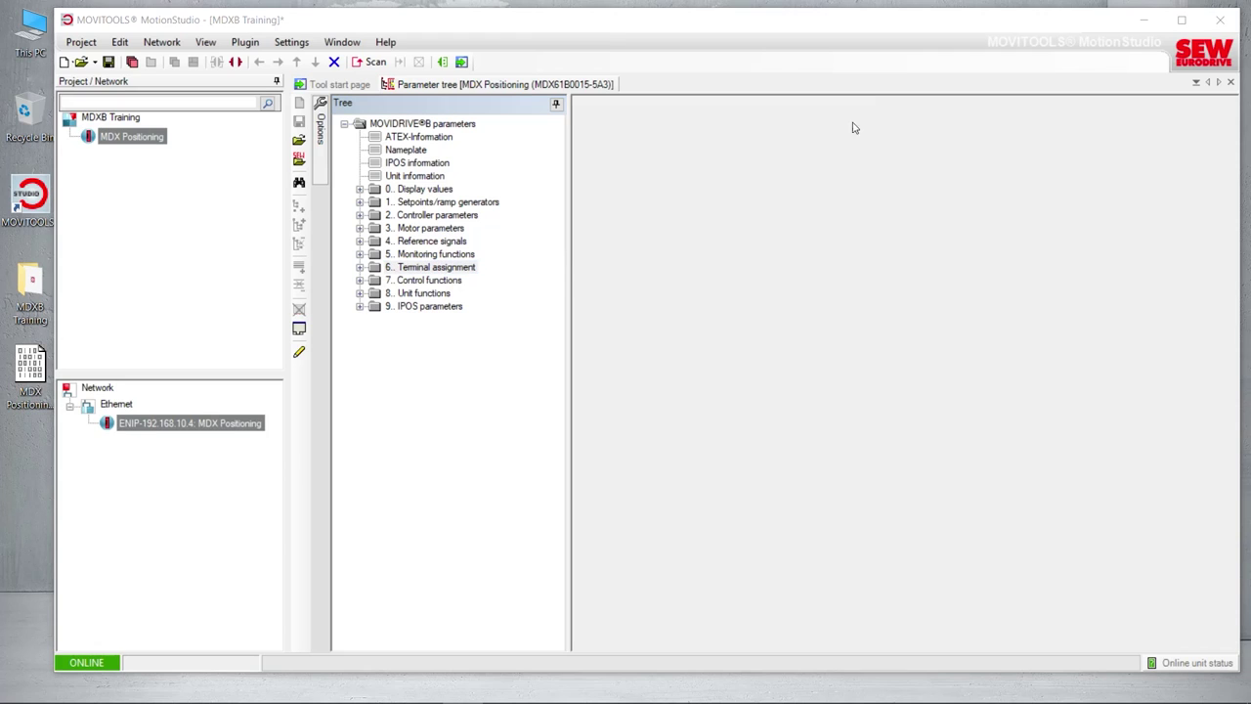
Set 802 Factory setting under Unit functions, 80. Setup to Delivery state, and close the setup parameters and the parameter tree.
{"action": "left_click", "coordinate": [359, 294]}
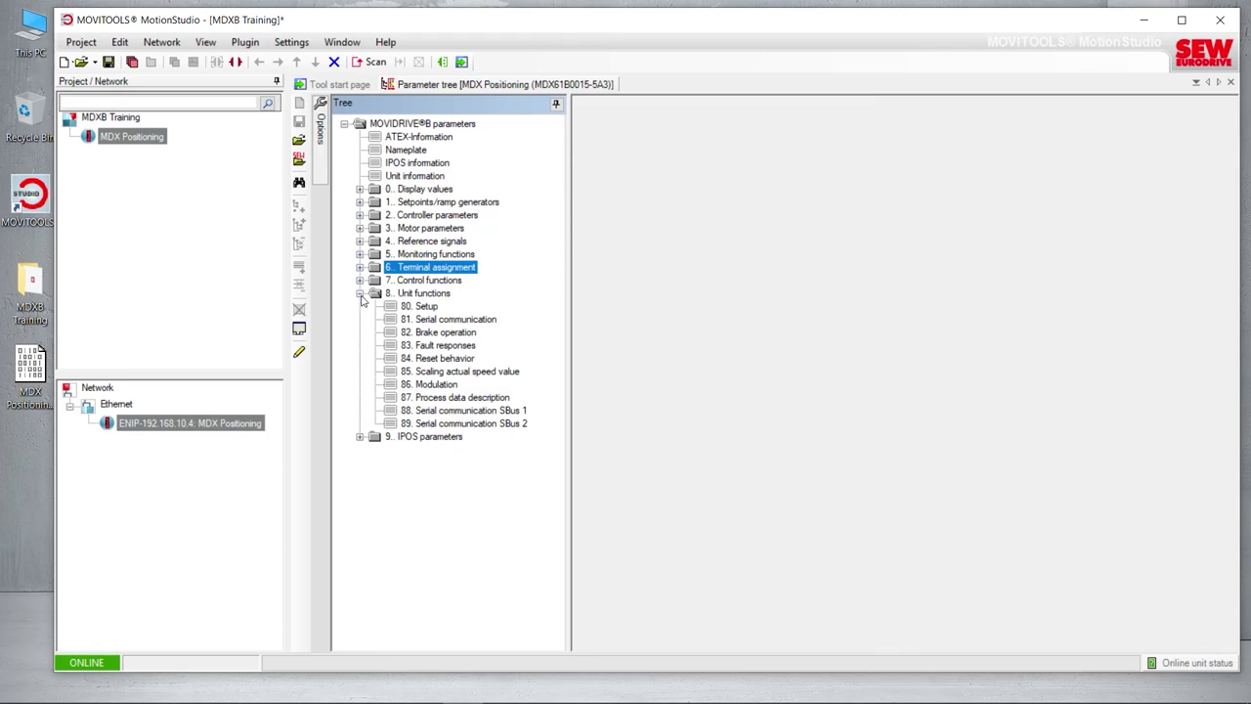
{"action": "left_click", "coordinate": [407, 309]}
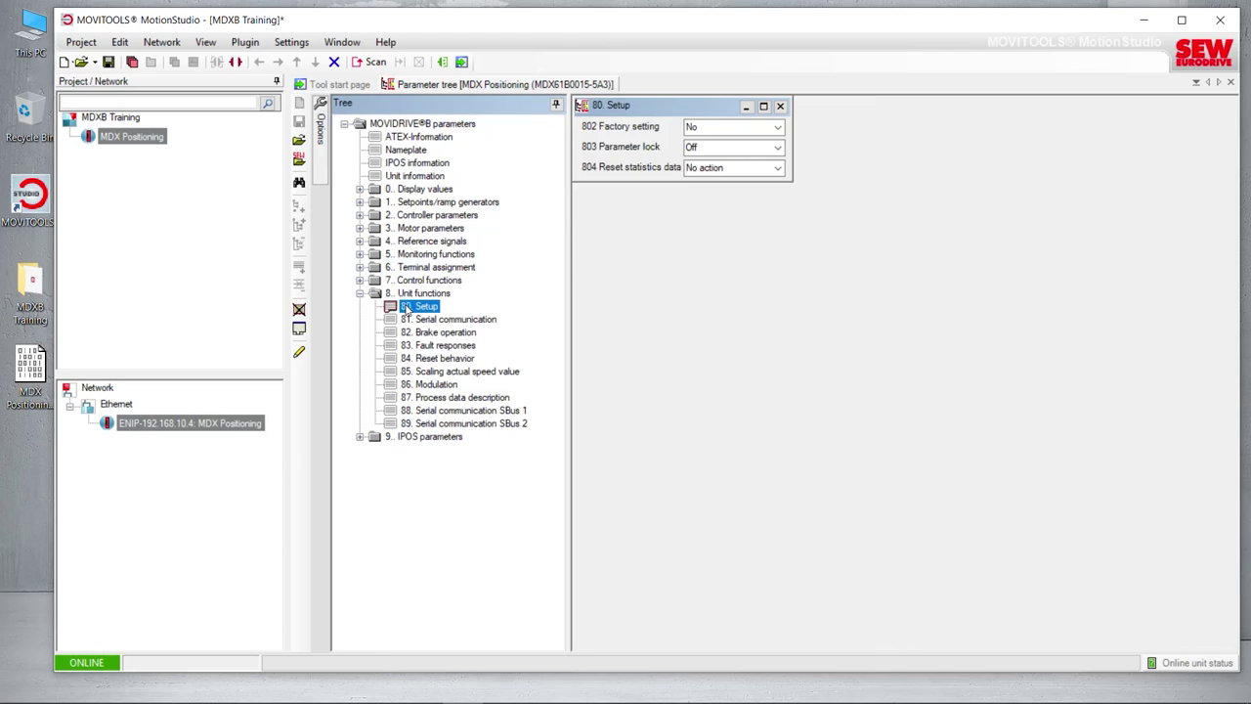
{"action": "left_click", "coordinate": [778, 130]}
{"action": "left_click", "coordinate": [743, 162]}
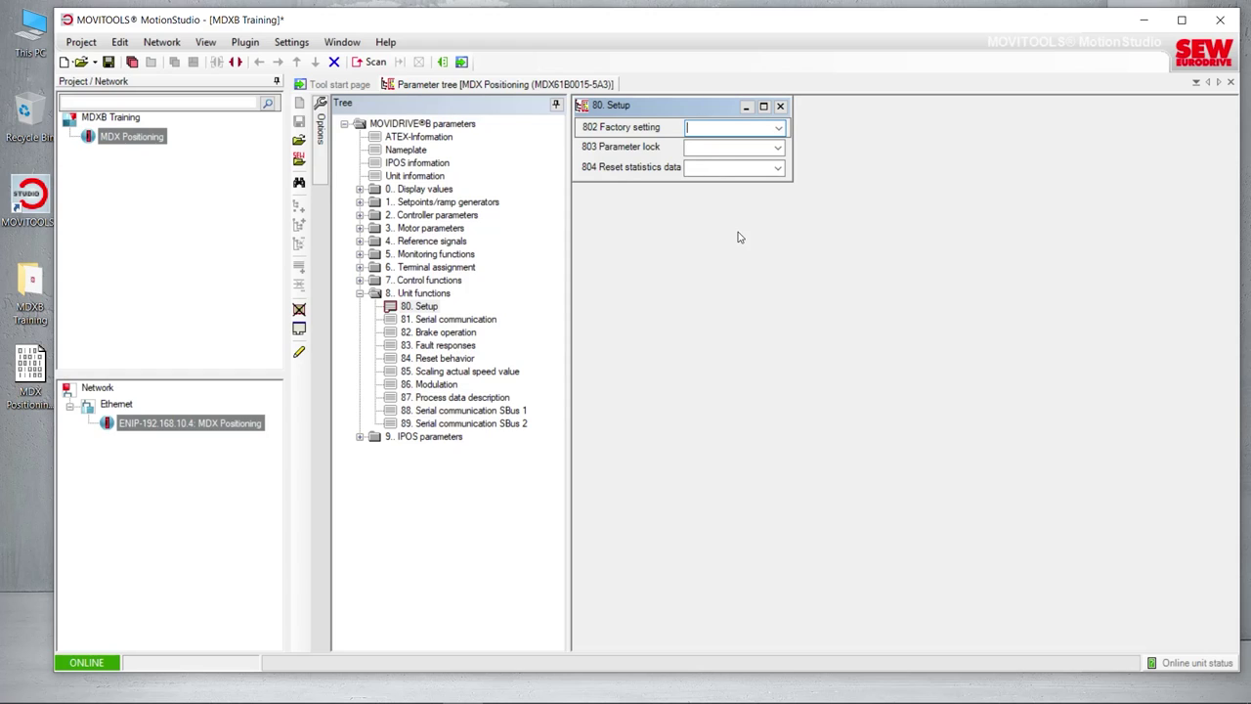
{"action": "left_click", "coordinate": [781, 107]}
{"action": "double_click", "coordinate": [370, 294]}
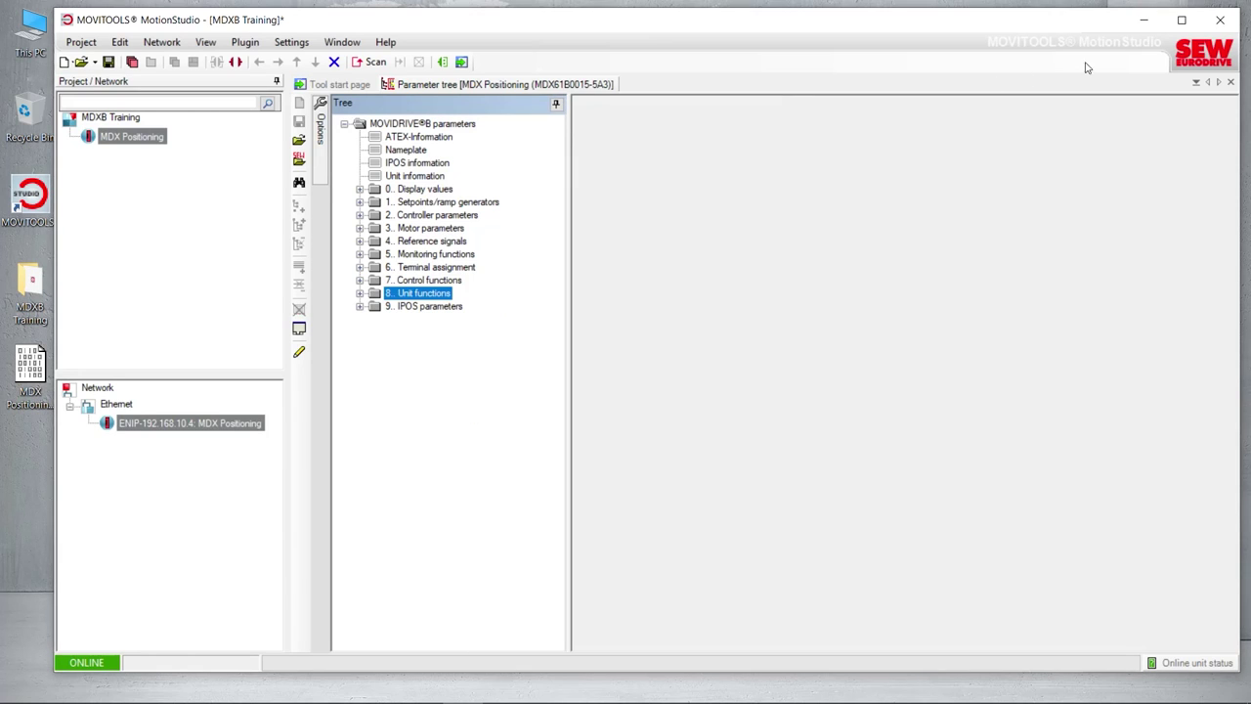
{"action": "left_click", "coordinate": [1231, 82]}
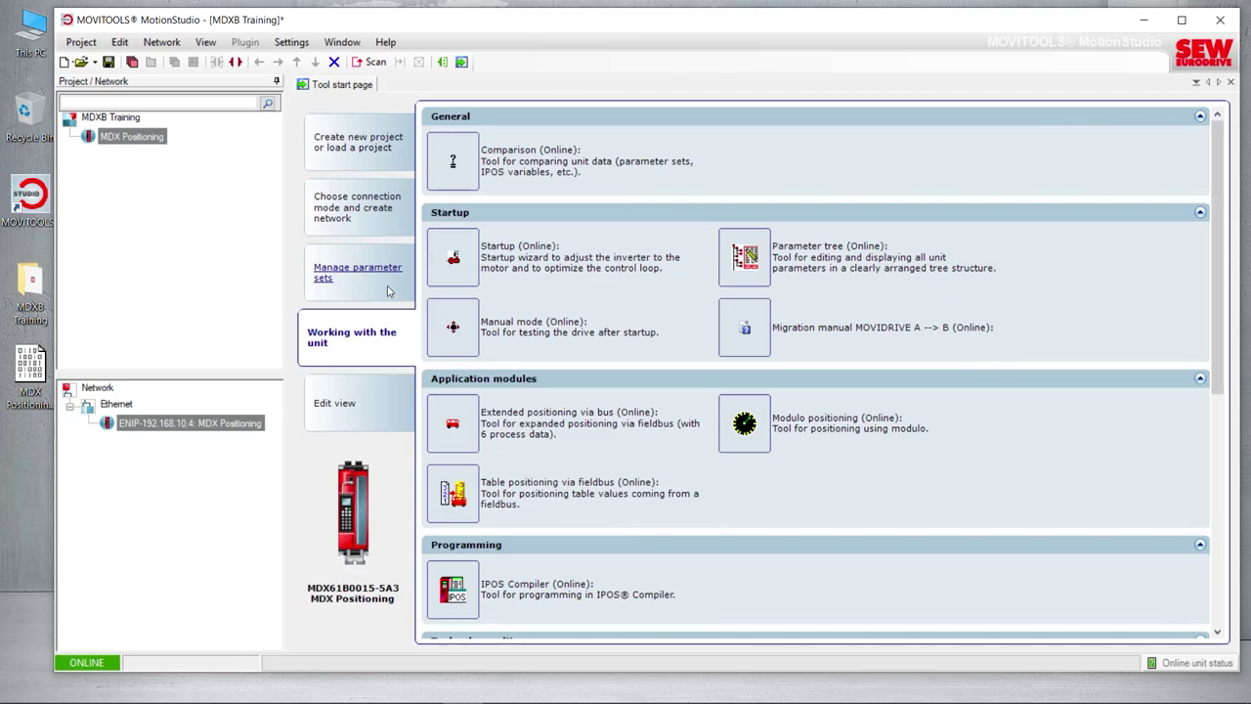
Scan the Ethernet network for the reset drive and accept updating the network with the modified unit features.
{"action": "left_click", "coordinate": [111, 405]}
{"action": "right_click", "coordinate": [109, 405]}
{"action": "left_click", "coordinate": [148, 410]}
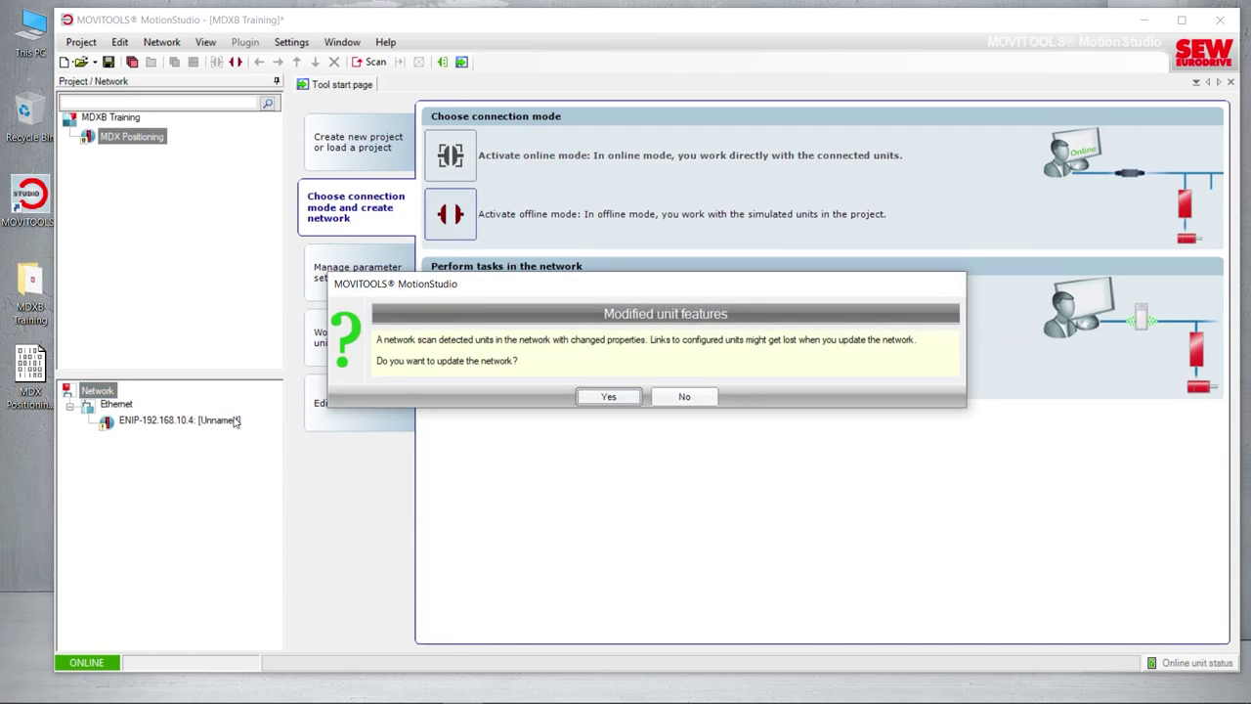
{"action": "left_click", "coordinate": [630, 400]}
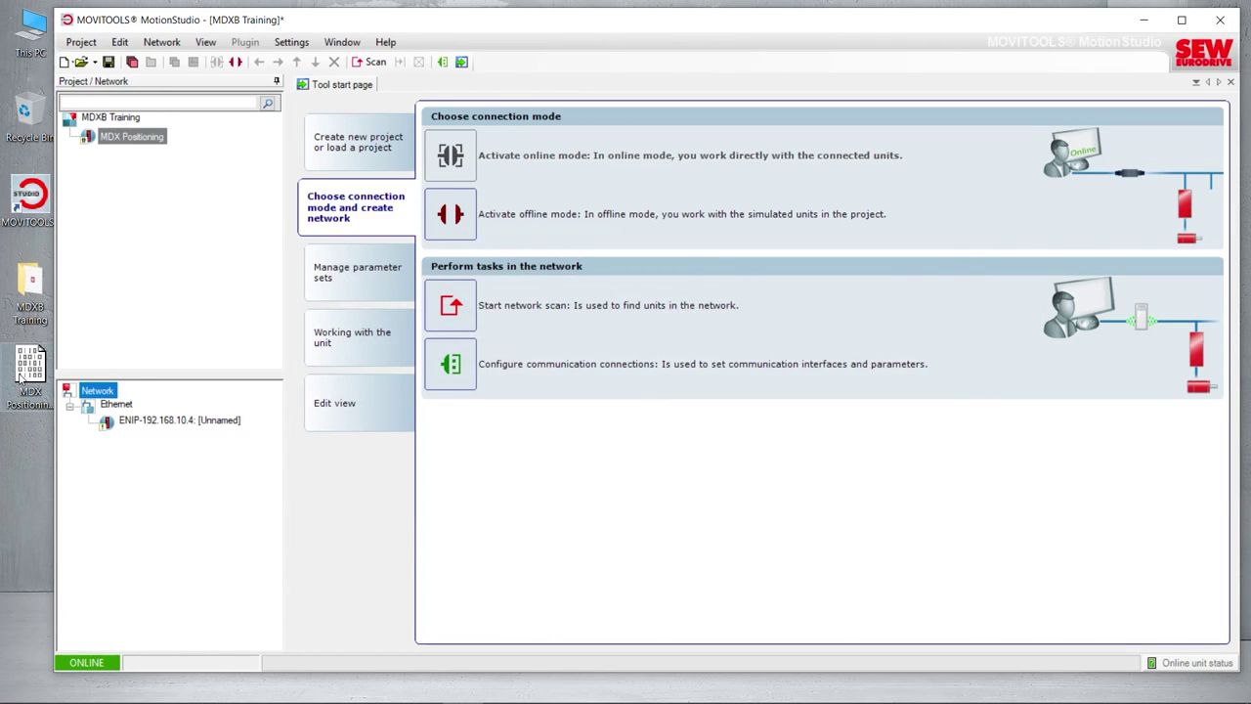
Open the online Data management tool for the unnamed MOVIDRIVE B unit on Ethernet.
{"action": "mouse_move", "coordinate": [123, 423]}
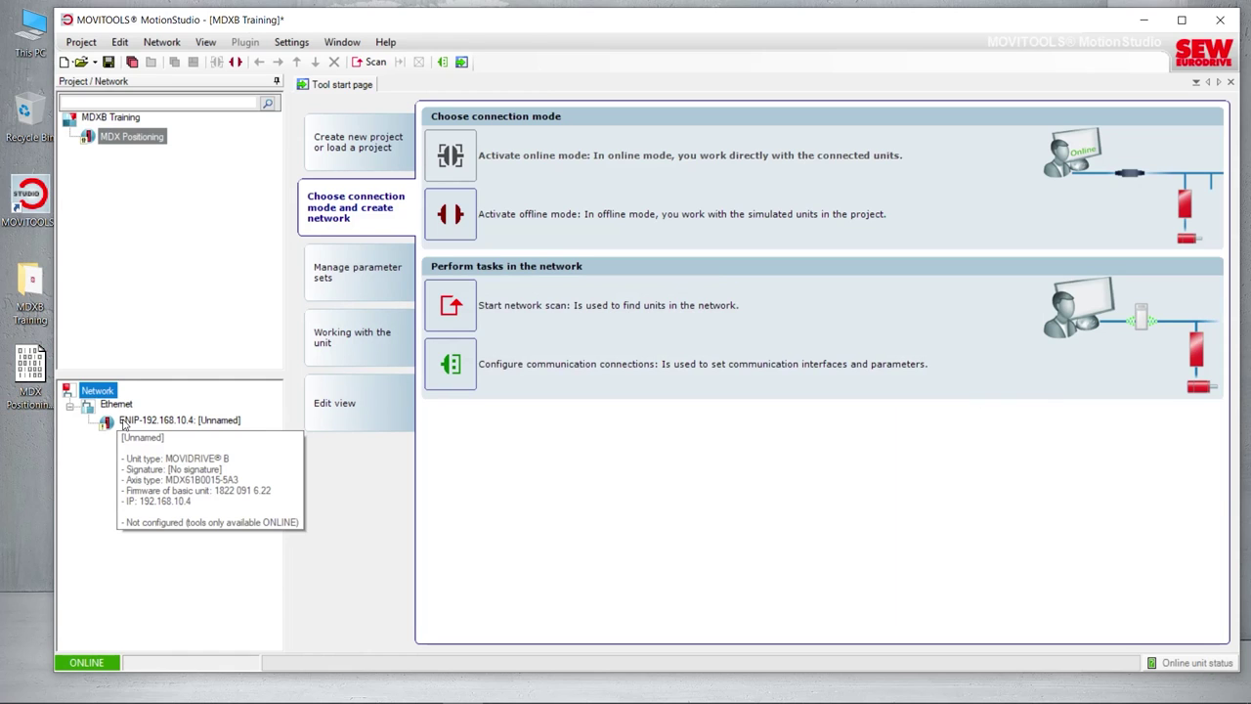
{"action": "left_click", "coordinate": [123, 422]}
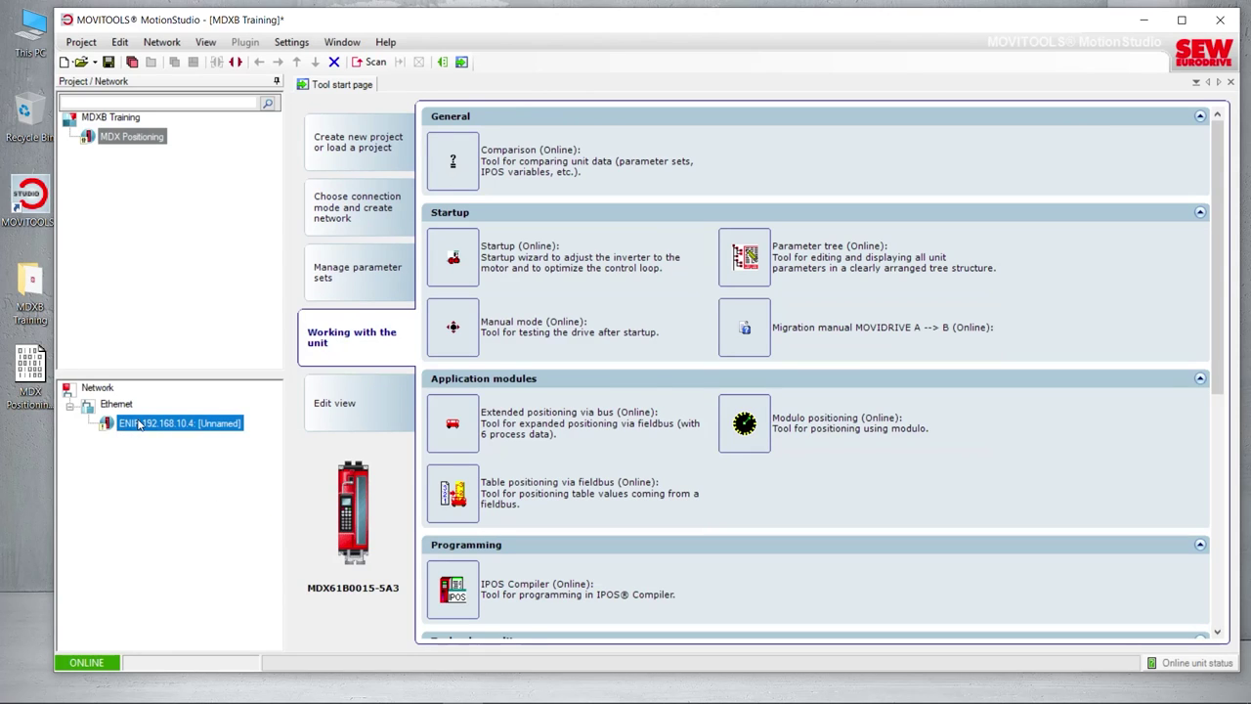
{"action": "right_click", "coordinate": [140, 424]}
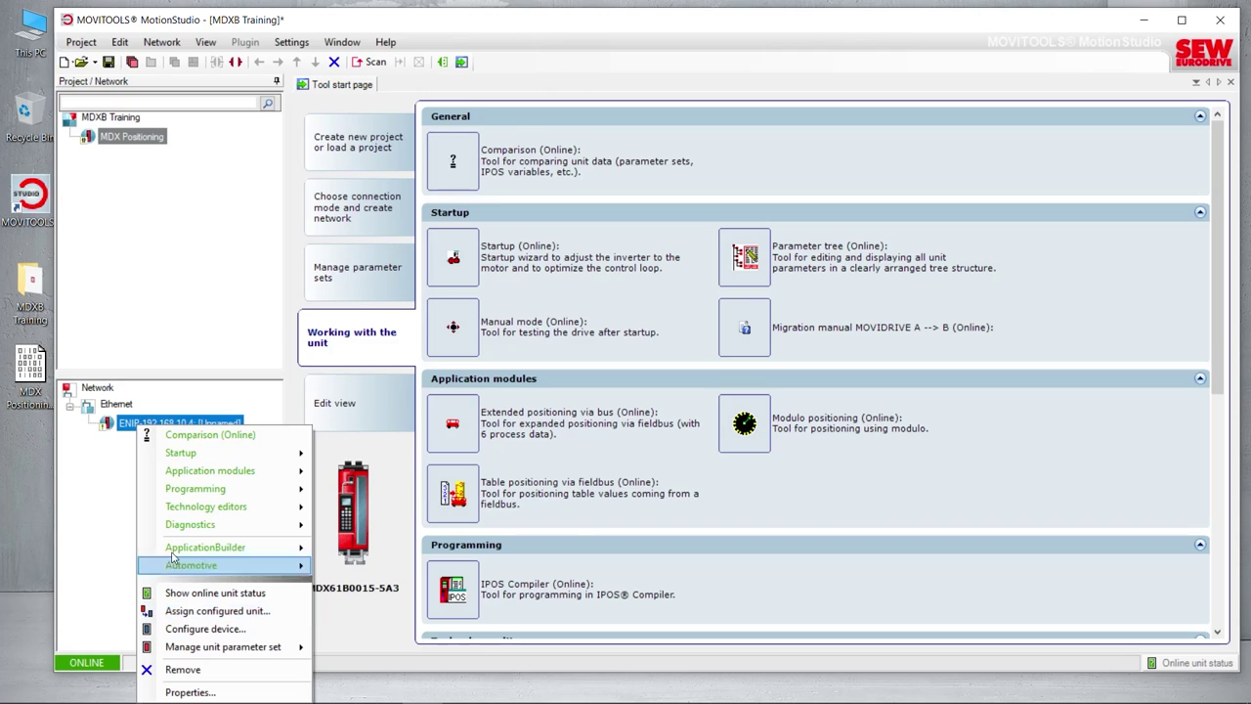
{"action": "mouse_move", "coordinate": [171, 457]}
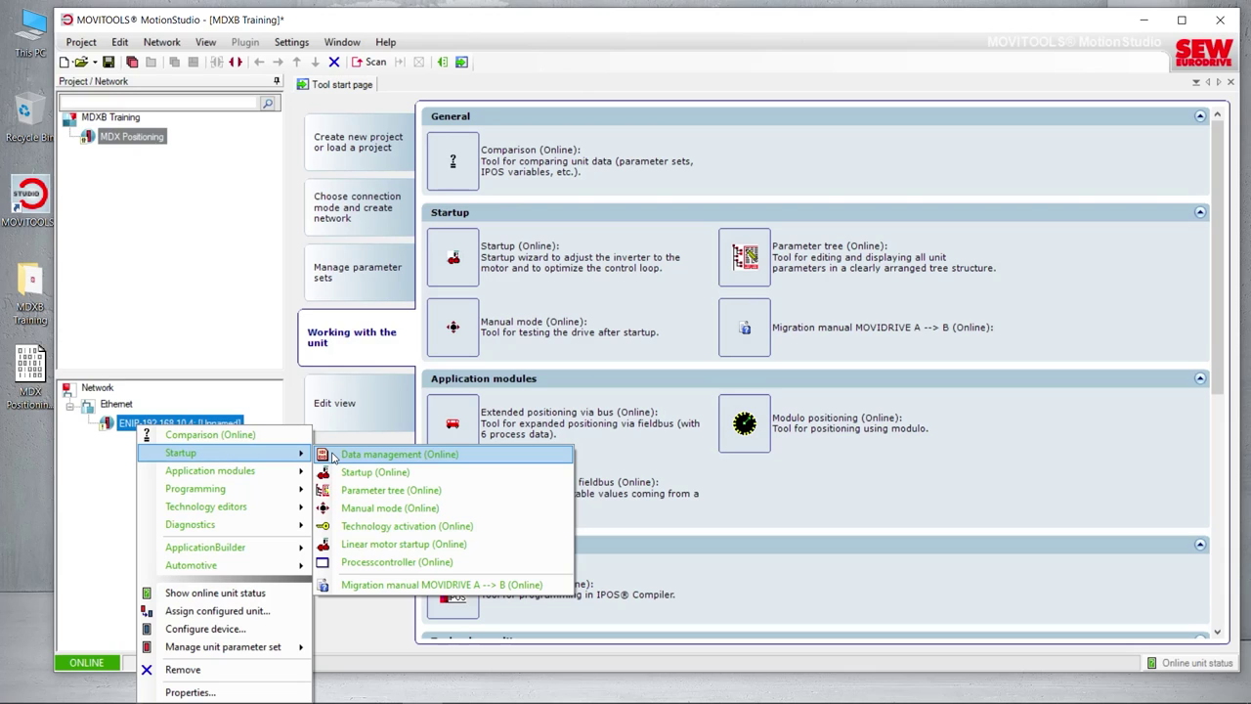
{"action": "left_click", "coordinate": [333, 454]}
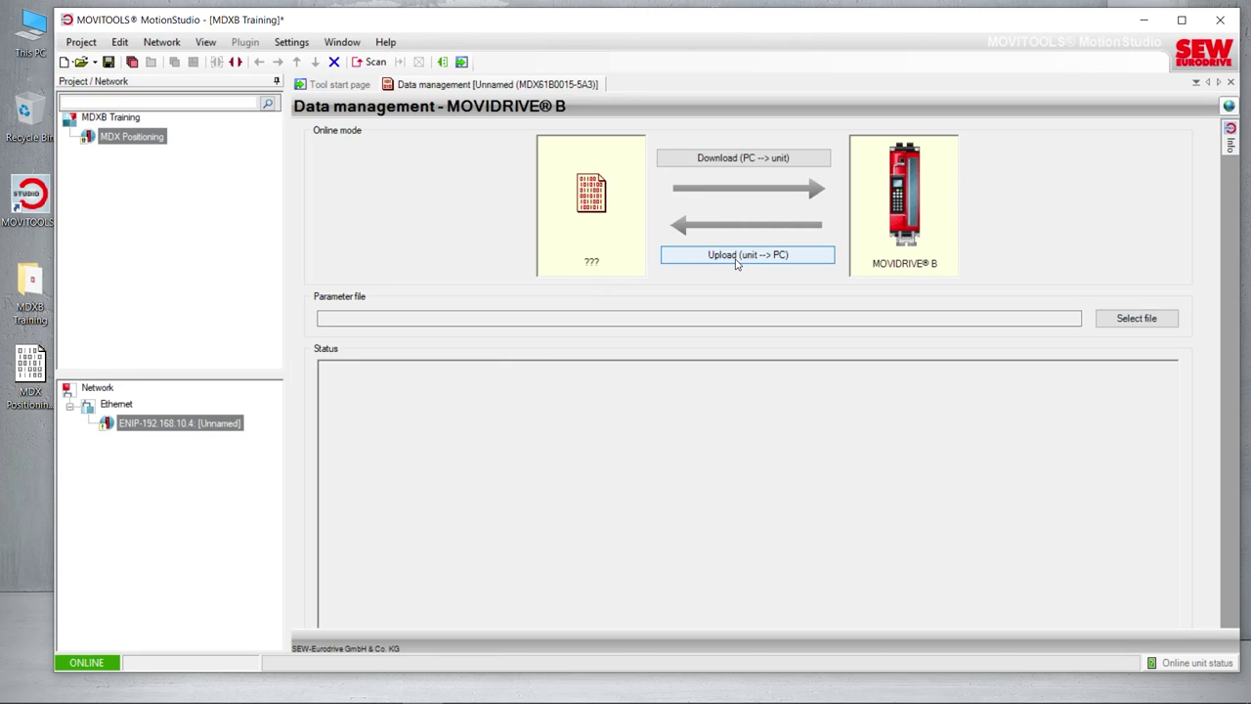
Download the parameter file MDX Positioning Rev 1.vd0 from the desktop to the unit, and close Data management.
{"action": "left_click", "coordinate": [722, 160]}
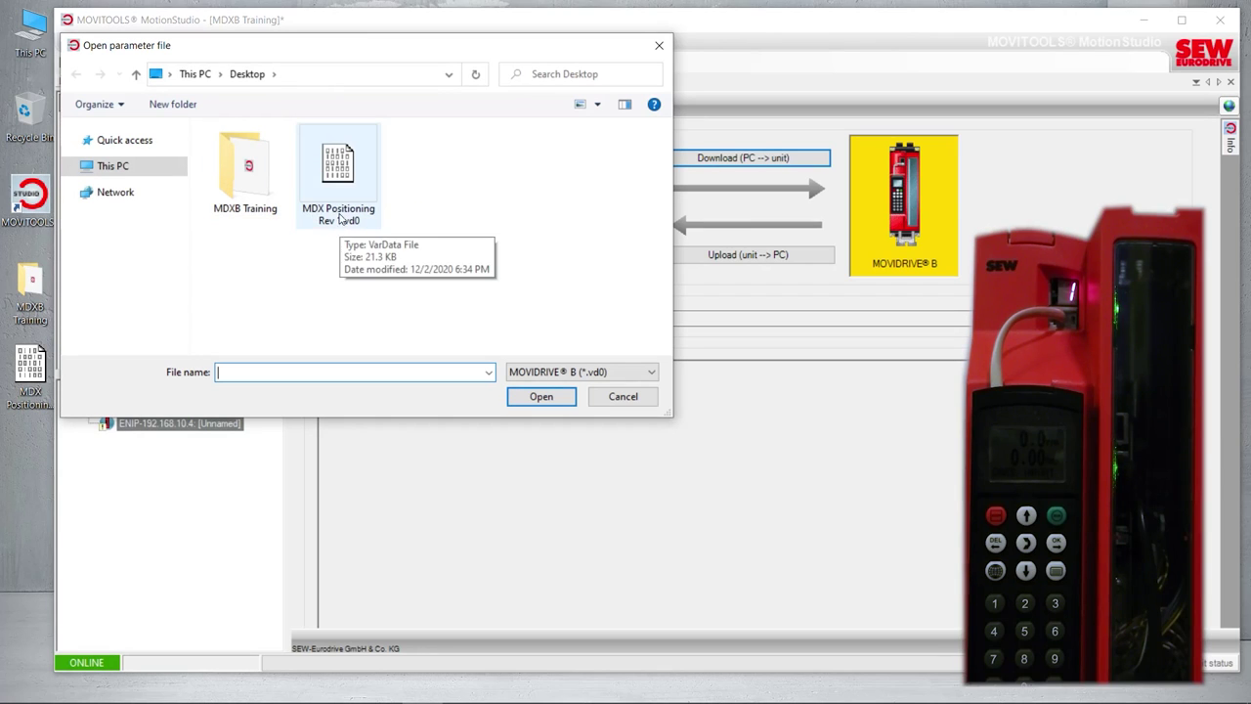
{"action": "left_click", "coordinate": [344, 179]}
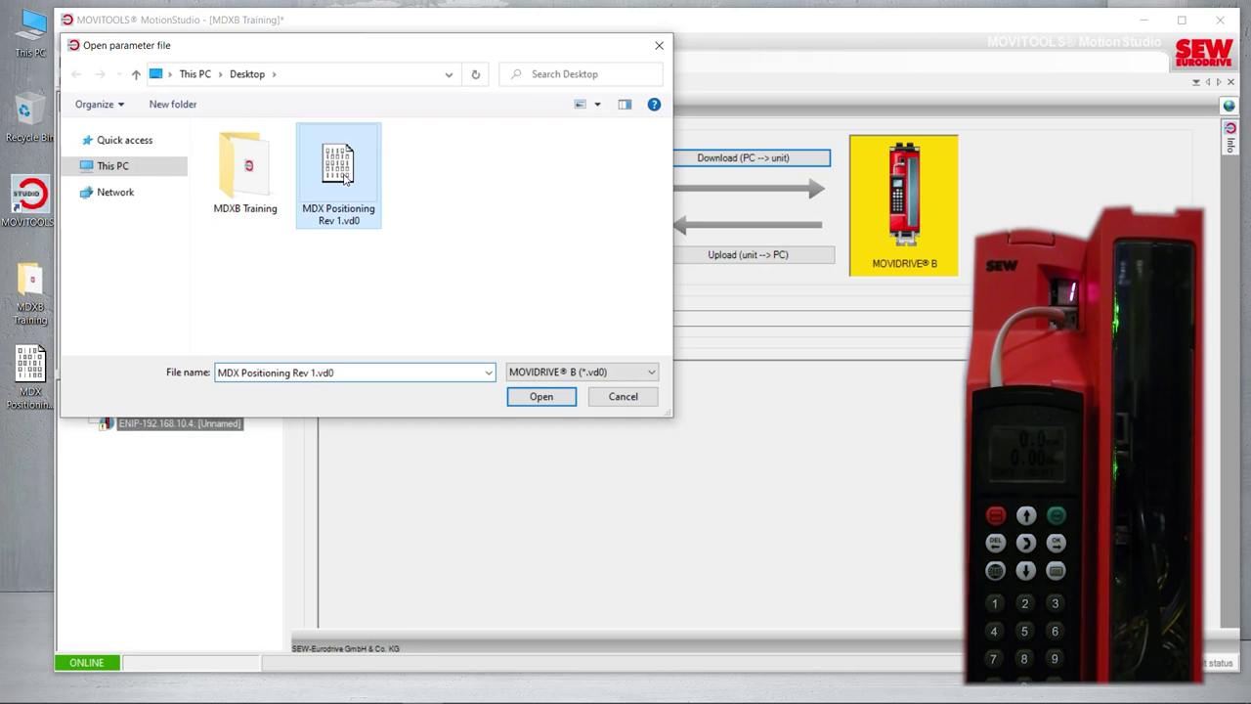
{"action": "left_click", "coordinate": [541, 397]}
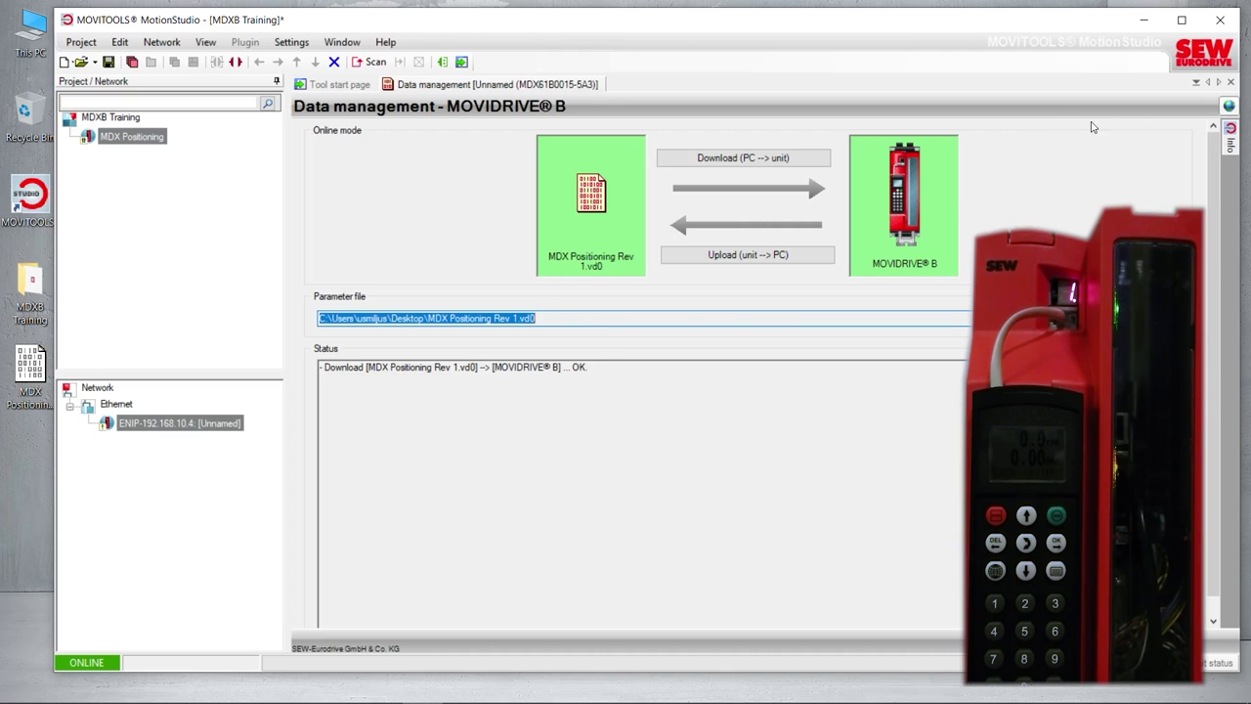
{"action": "left_click", "coordinate": [1230, 84]}
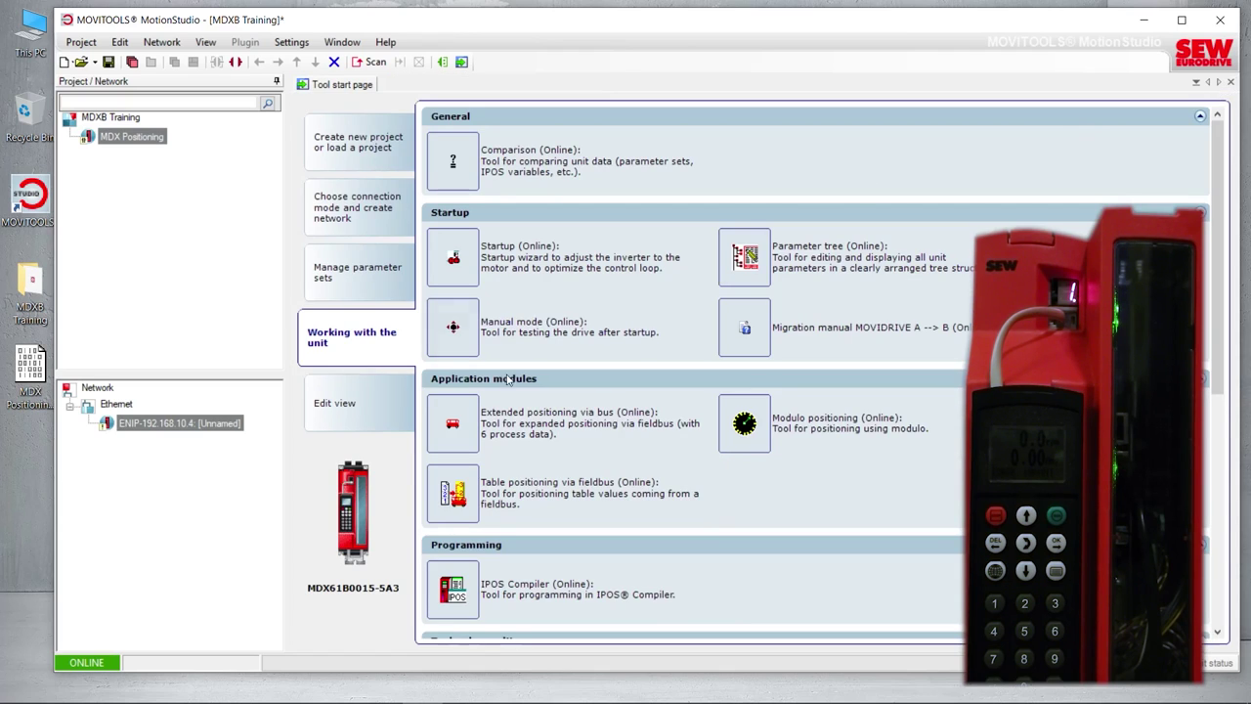
Rescan the Ethernet network and accept updating it with the restored drive's modified unit features.
{"action": "left_click", "coordinate": [117, 407]}
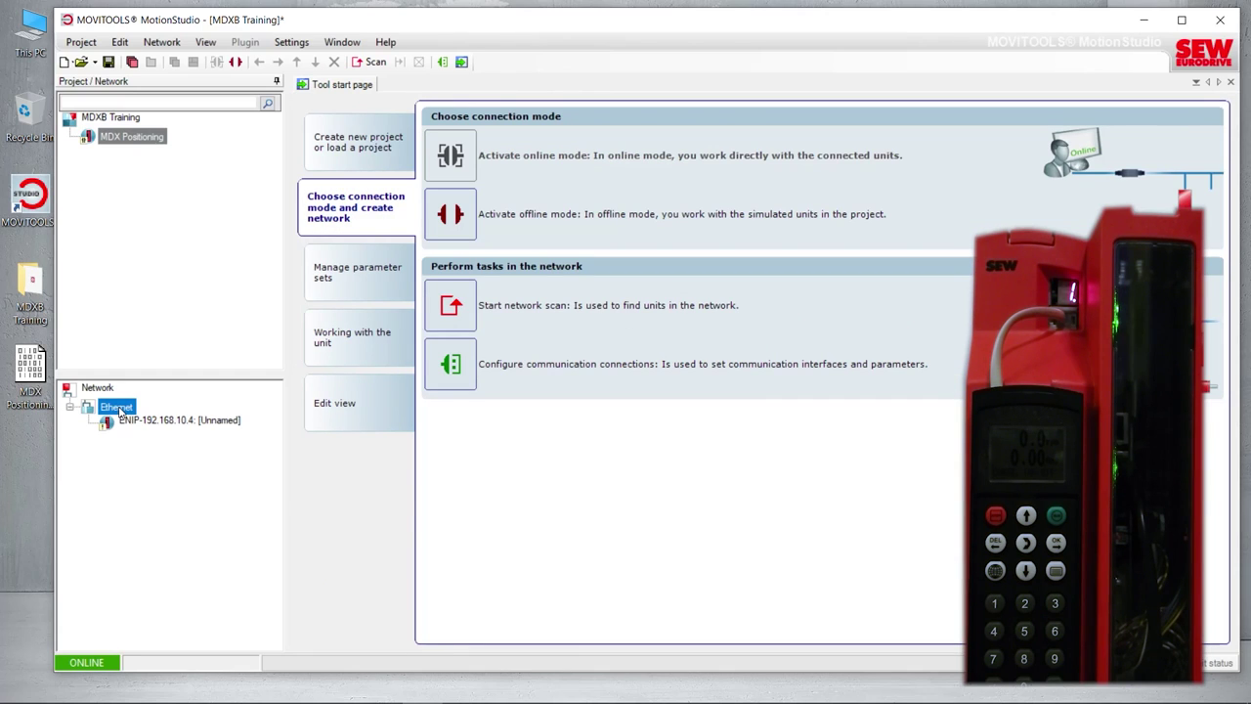
{"action": "right_click", "coordinate": [119, 409]}
{"action": "left_click", "coordinate": [134, 416]}
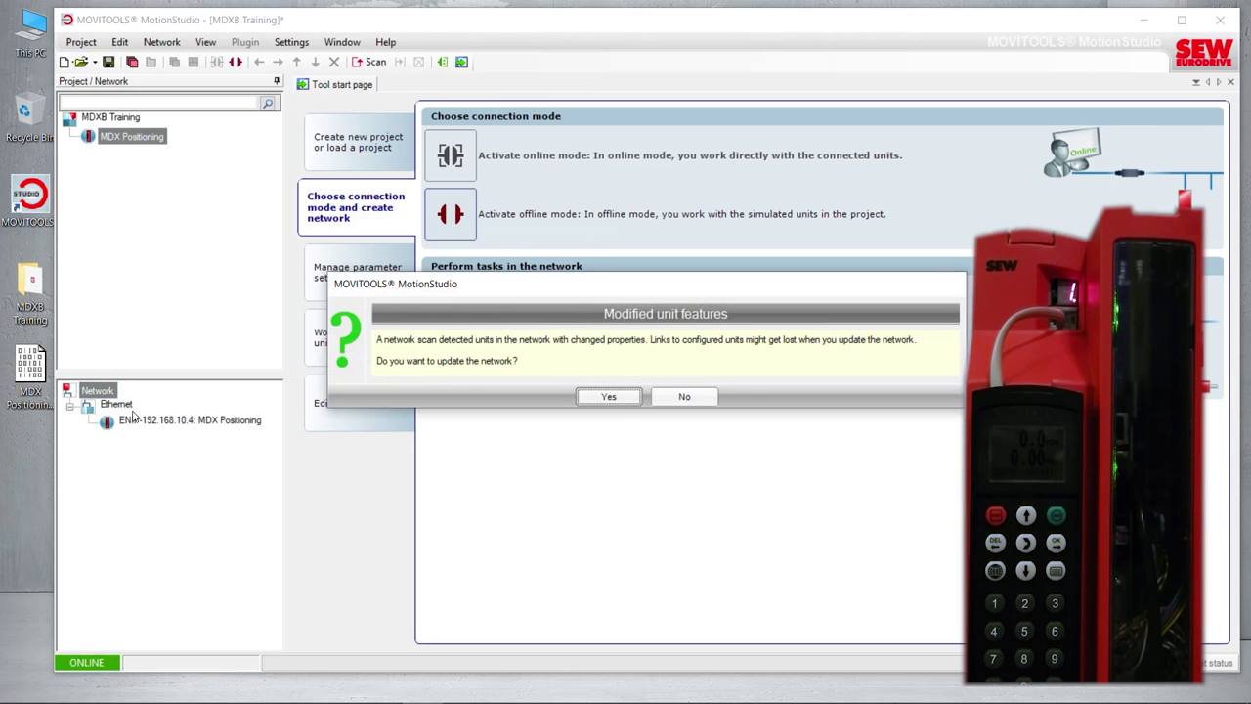
{"action": "left_click", "coordinate": [609, 397]}
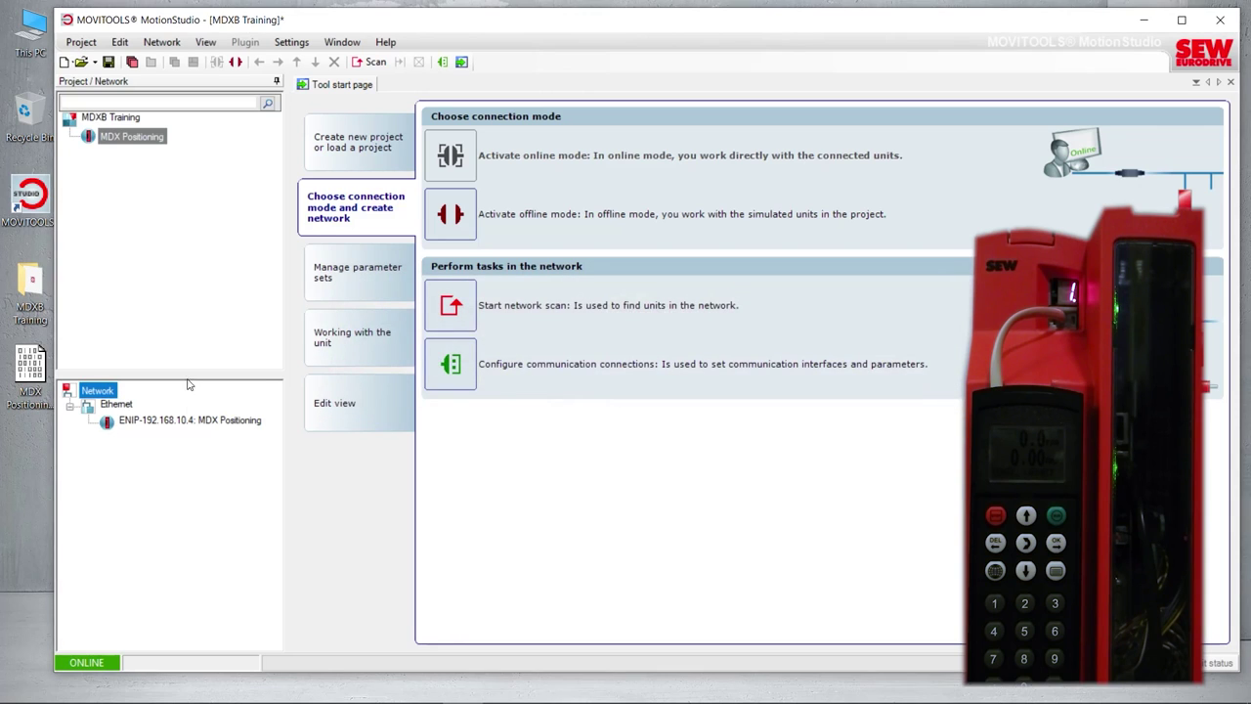
Open the online parameter tree for the MDX Positioning unit on the Ethernet network.
{"action": "mouse_move", "coordinate": [181, 420]}
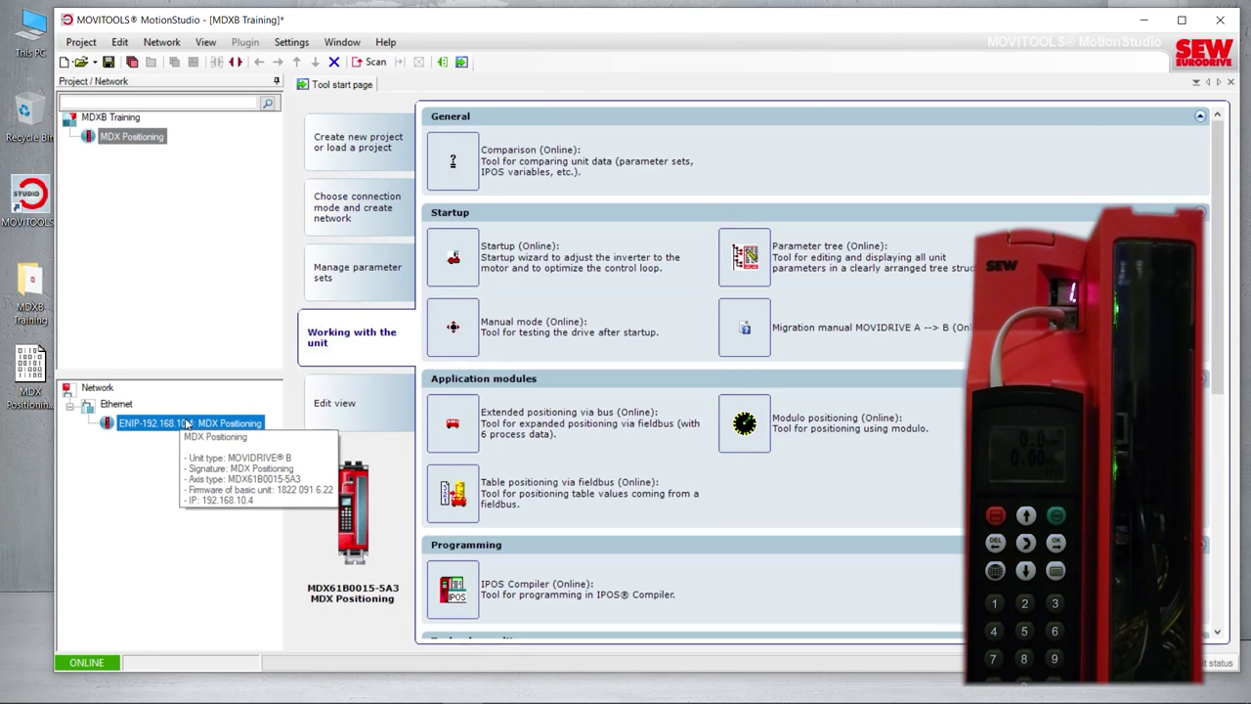
{"action": "right_click", "coordinate": [186, 423]}
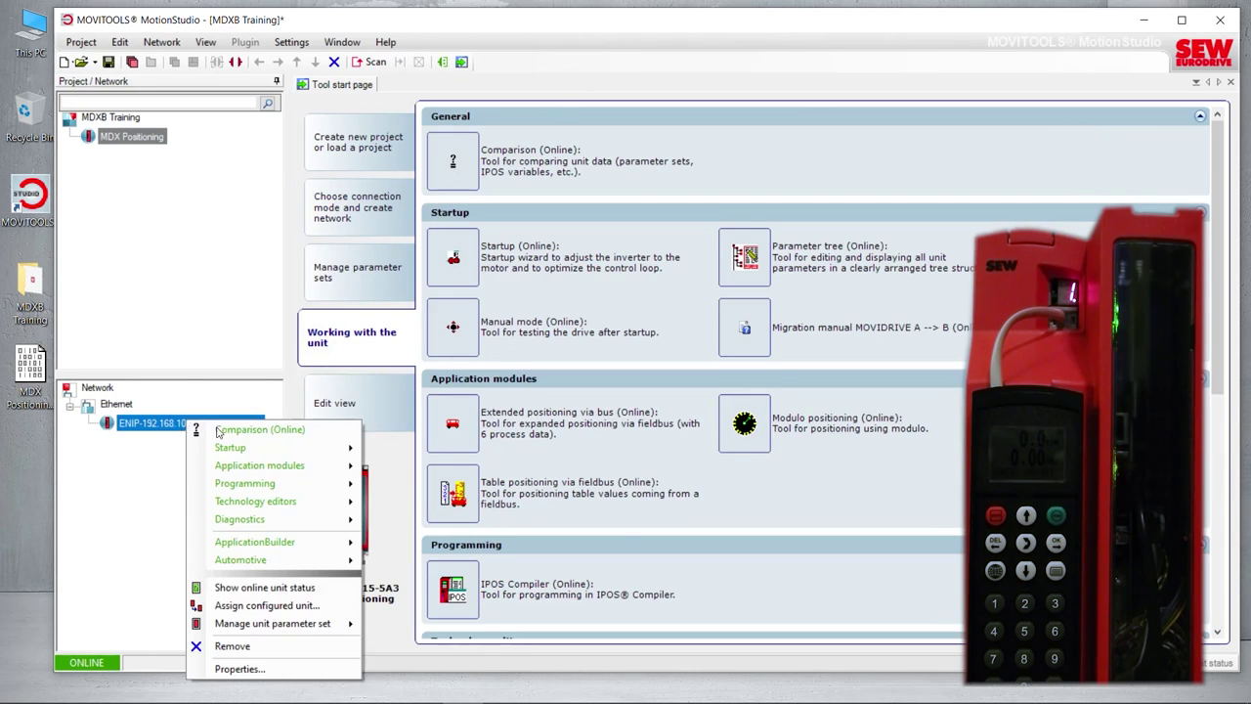
{"action": "mouse_move", "coordinate": [235, 448]}
{"action": "left_click", "coordinate": [425, 485]}
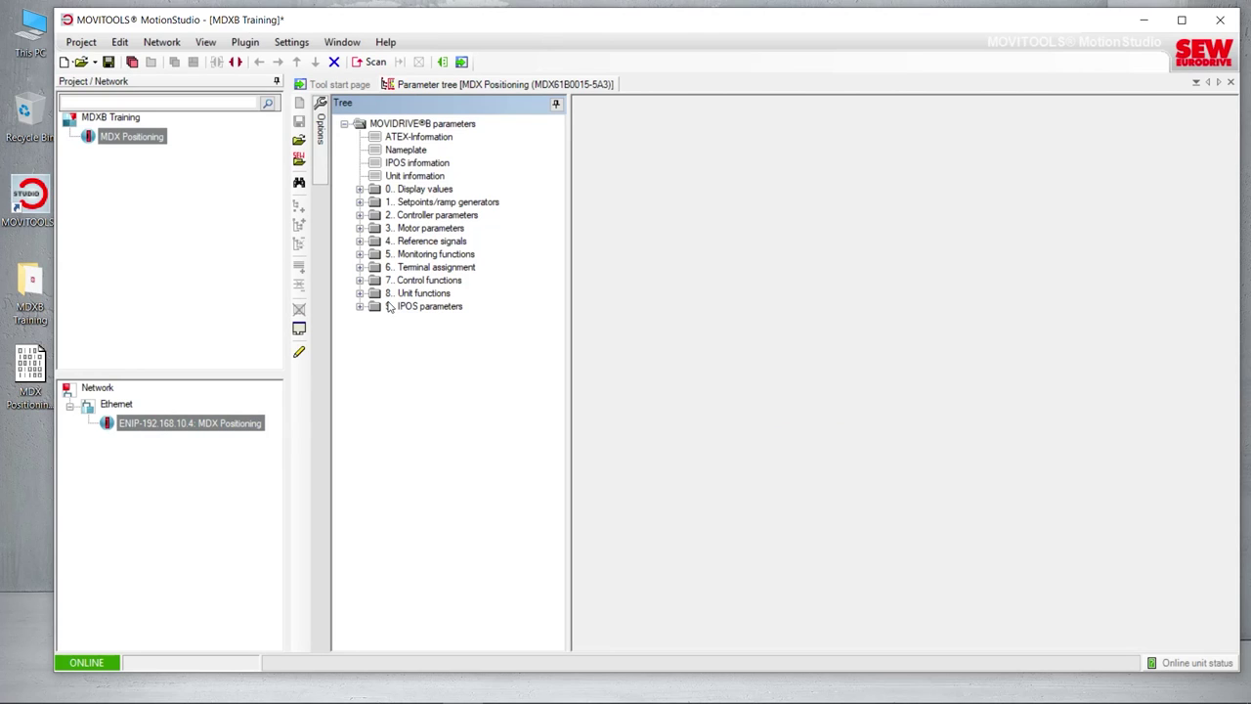
Check the function assignments in 60. Binary inputs of basic unit under Terminal assignment, and close that parameter group.
{"action": "left_click", "coordinate": [360, 268]}
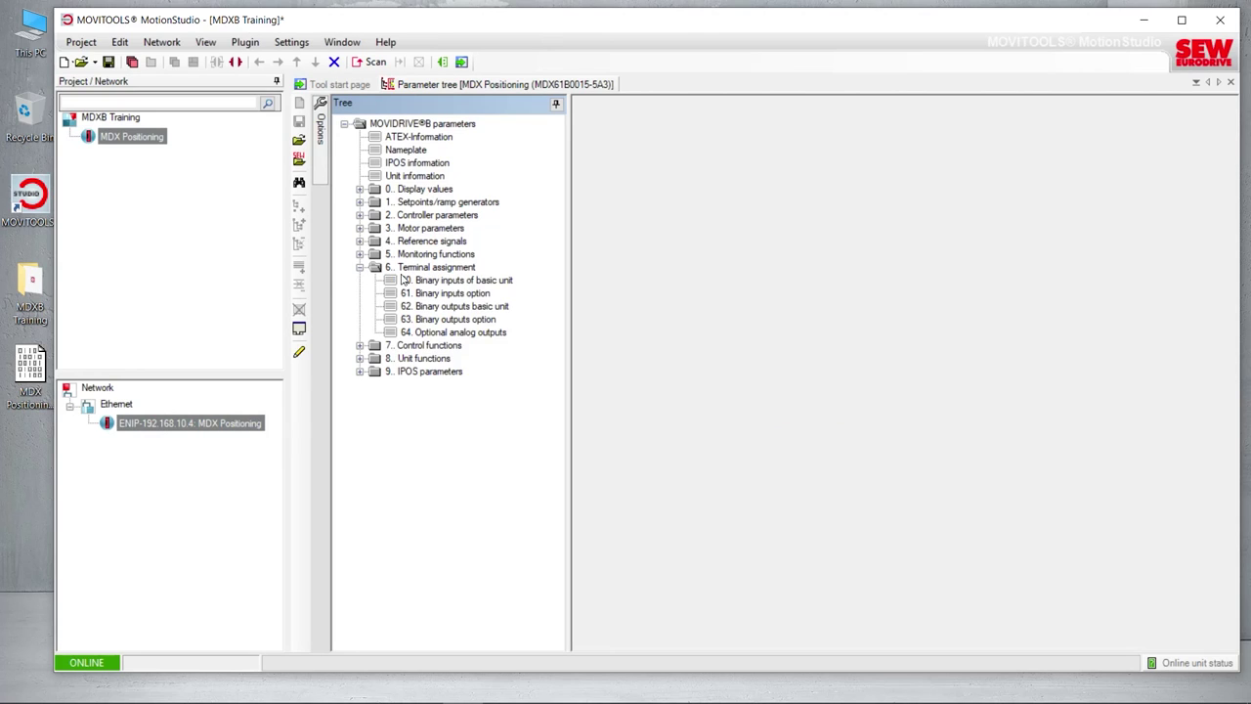
{"action": "left_click", "coordinate": [409, 281]}
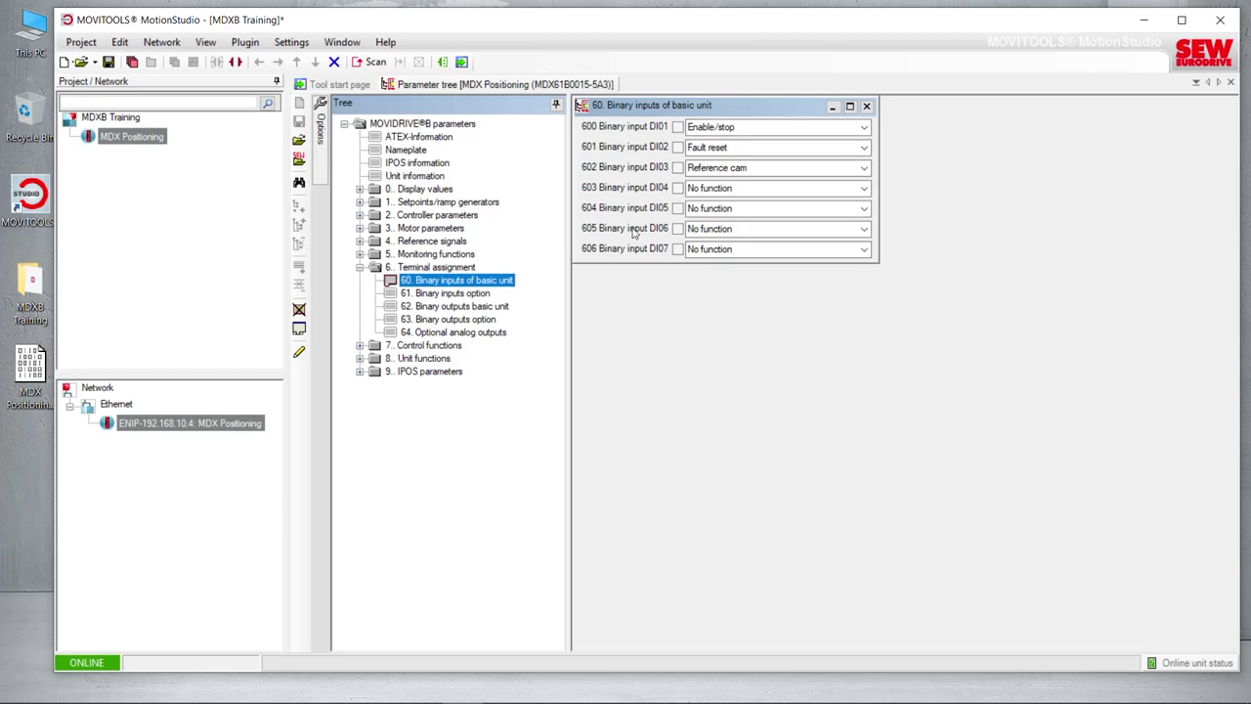
{"action": "mouse_move", "coordinate": [703, 188]}
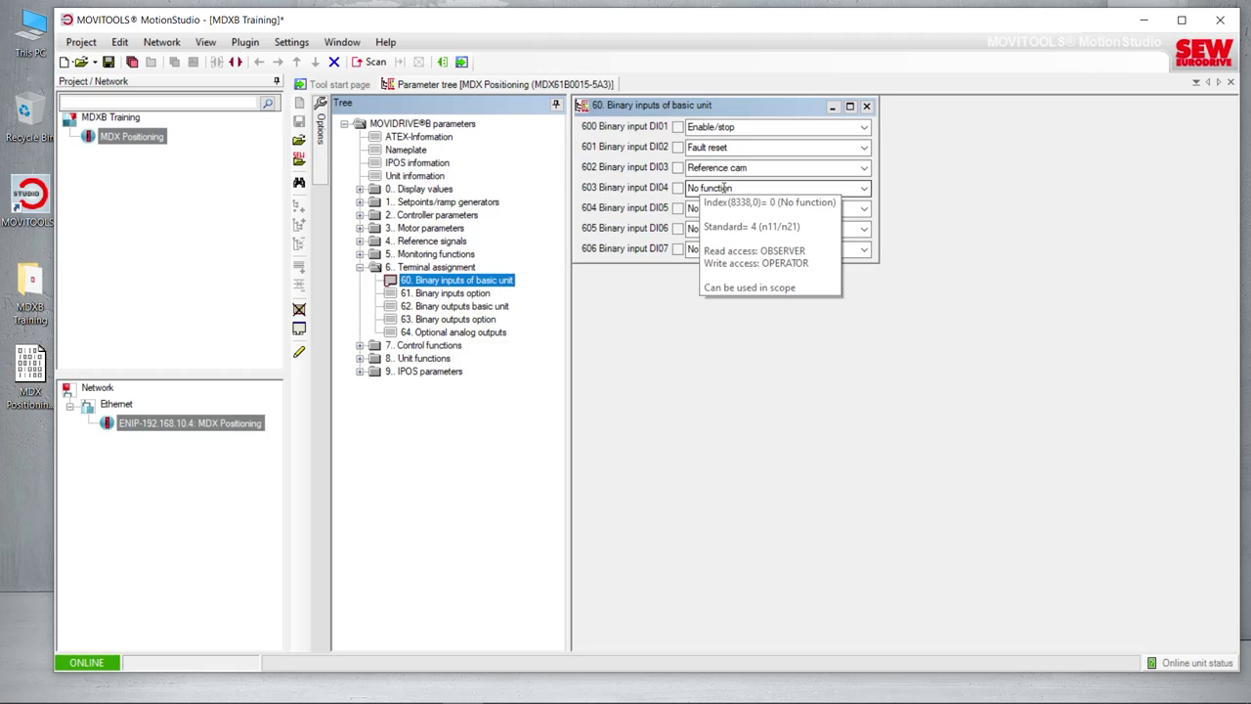
{"action": "mouse_move", "coordinate": [722, 249]}
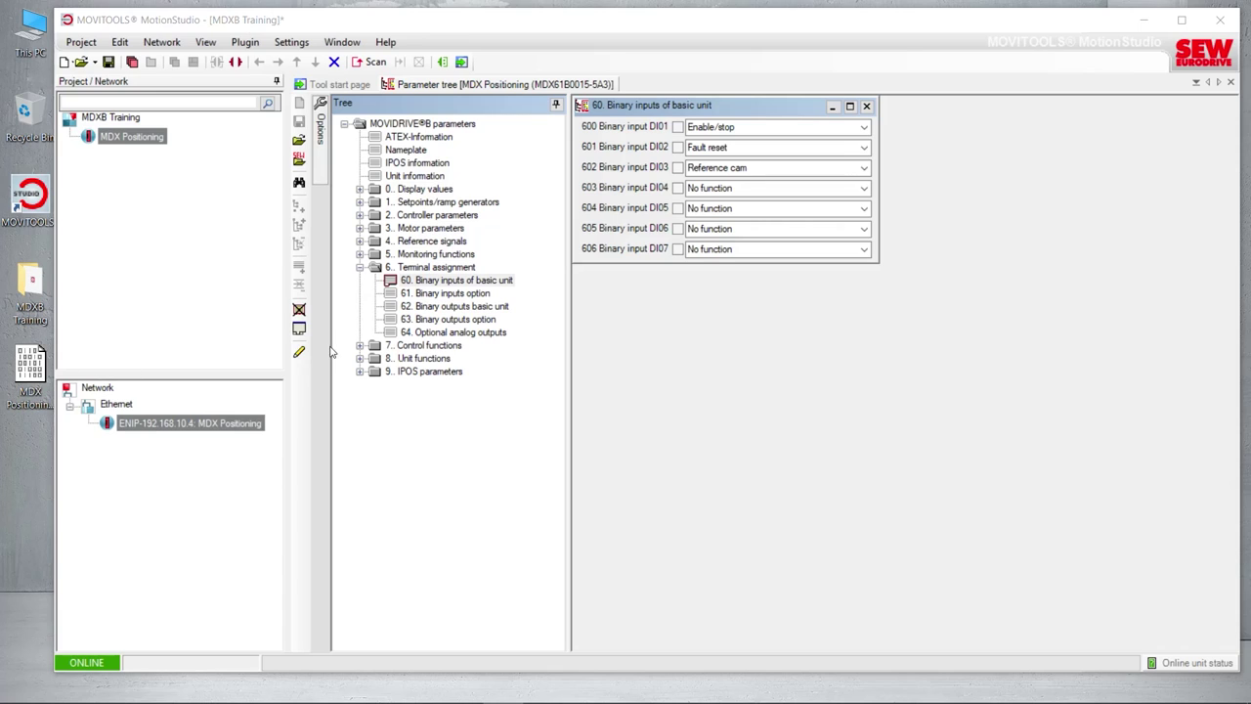
{"action": "left_click", "coordinate": [866, 106]}
{"action": "key", "text": "Left"}
{"action": "key", "text": "Left"}
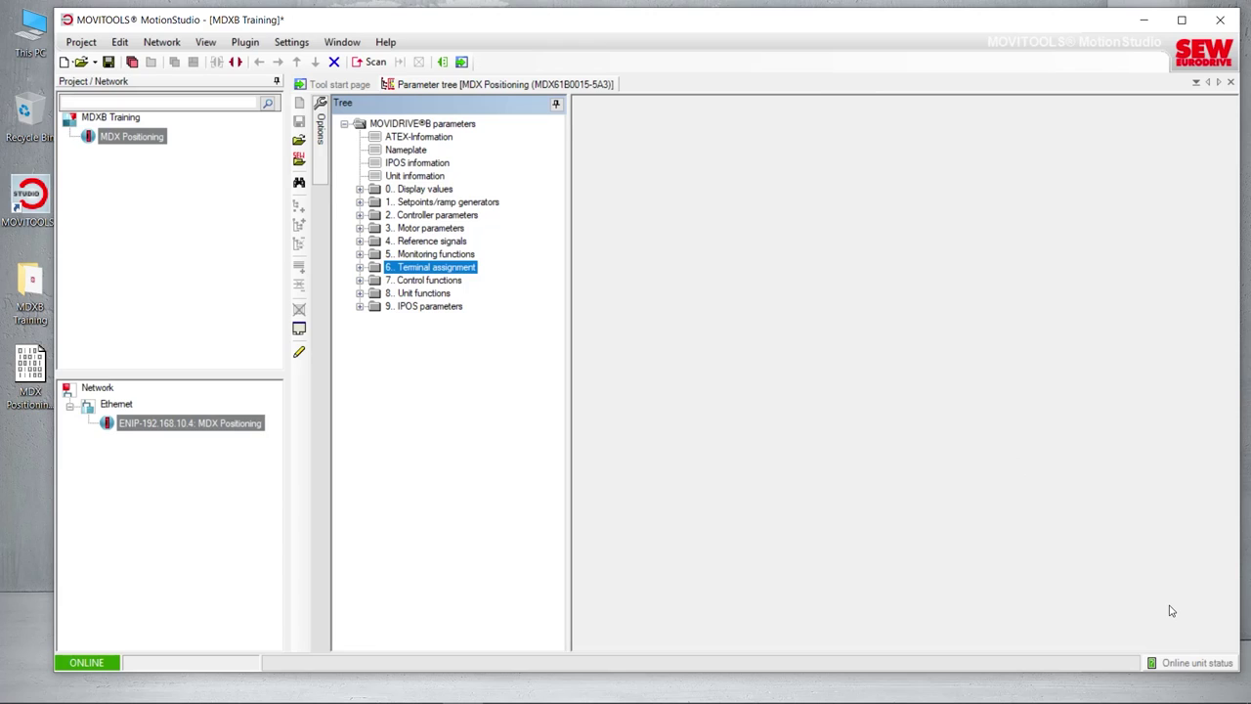
Show the Online unit status list and bring up its display and reset options.
{"action": "left_click", "coordinate": [1180, 663]}
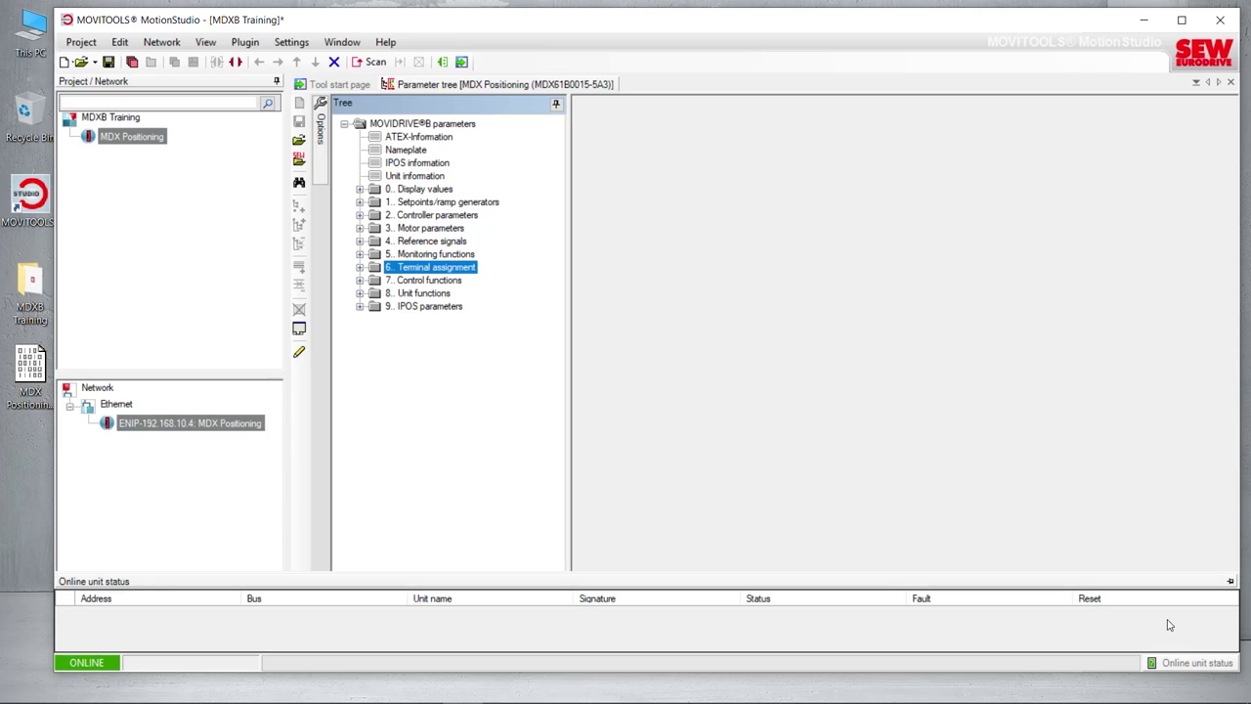
{"action": "right_click", "coordinate": [1169, 625]}
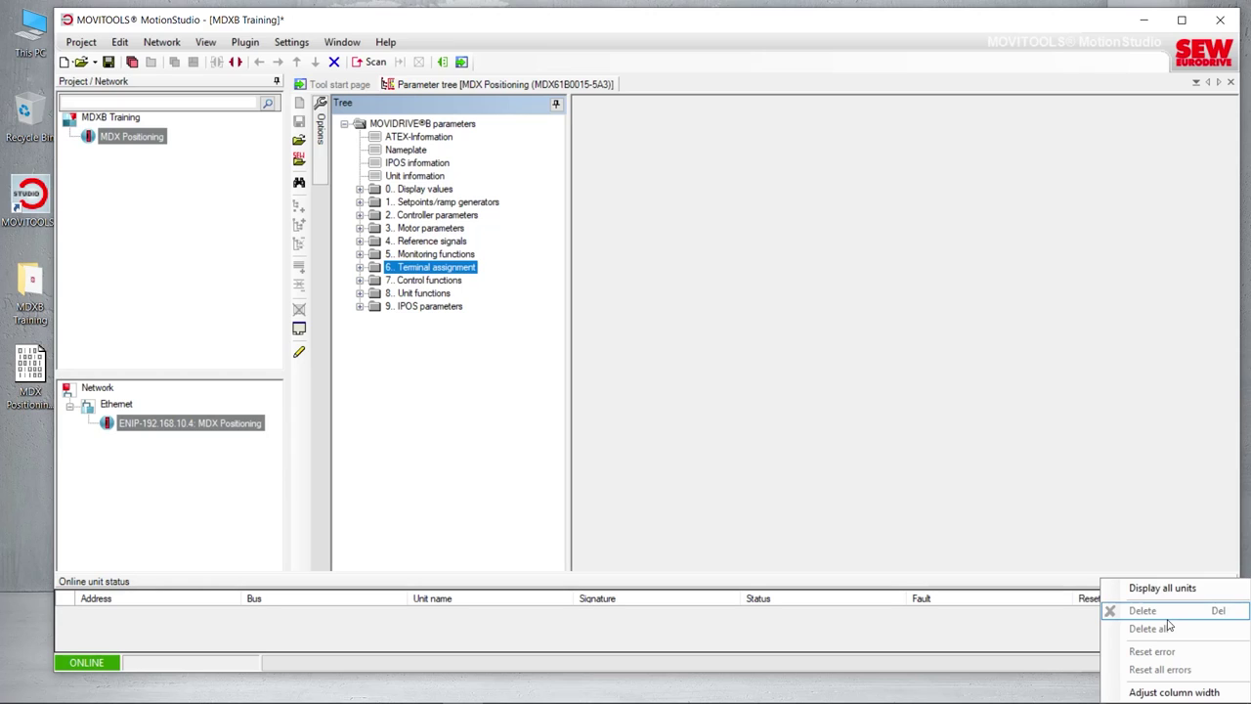